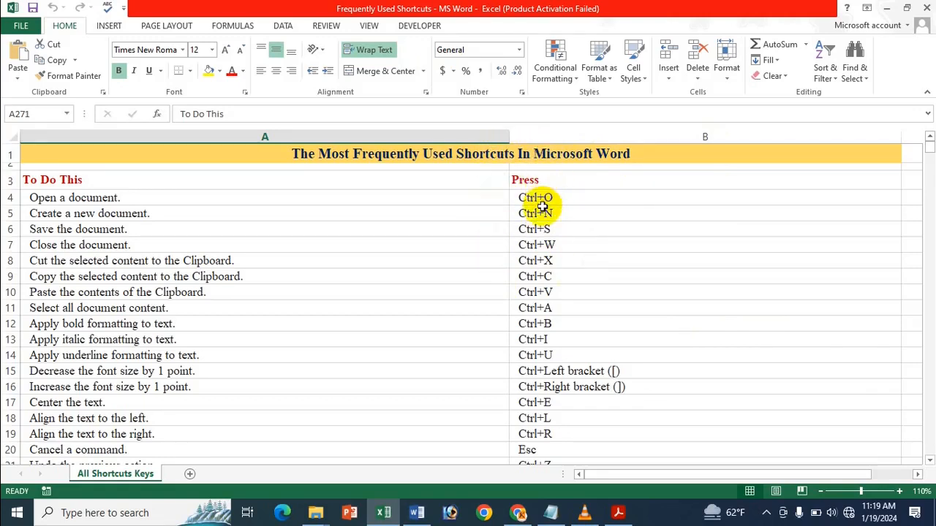
# Step: In the Excel shortcuts sheet, select the Ctrl+N and Open a document entries, then scroll down toward the mail merge shortcuts
pyautogui.click(598, 216)
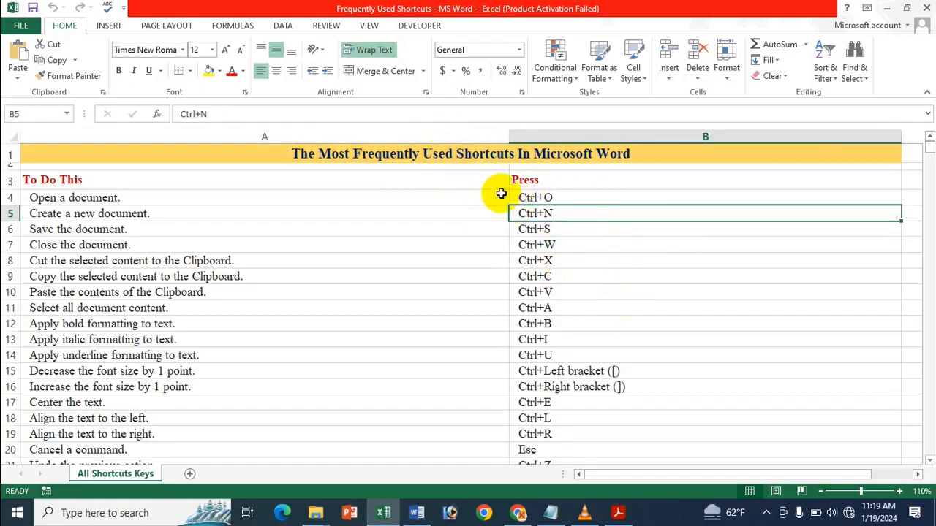
pyautogui.click(438, 198)
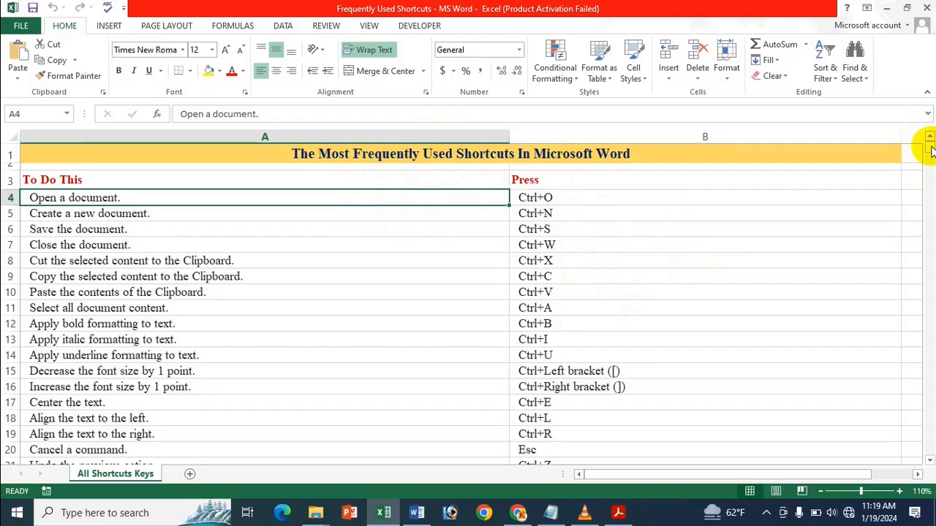
pyautogui.moveTo(930, 149); pyautogui.dragTo(927, 291)
pyautogui.scroll(9, 633, 286)
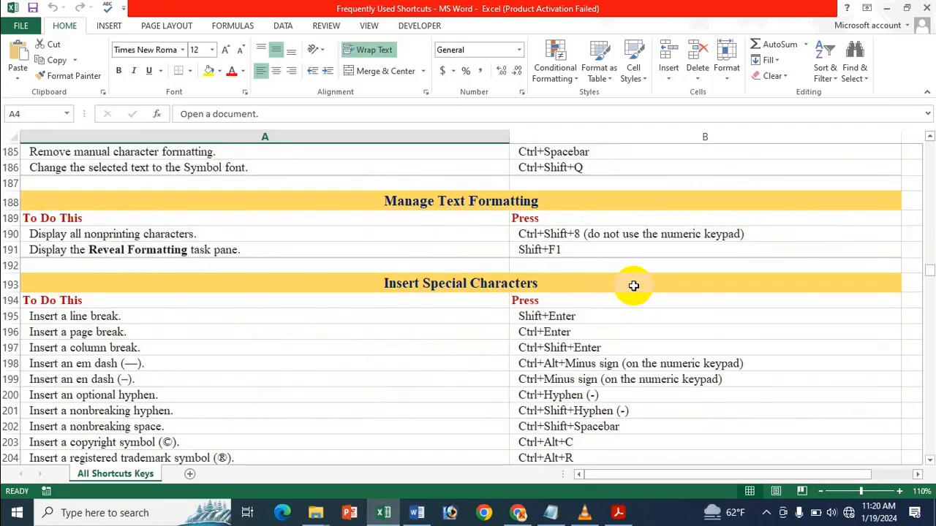
pyautogui.scroll(-19, 633, 286)
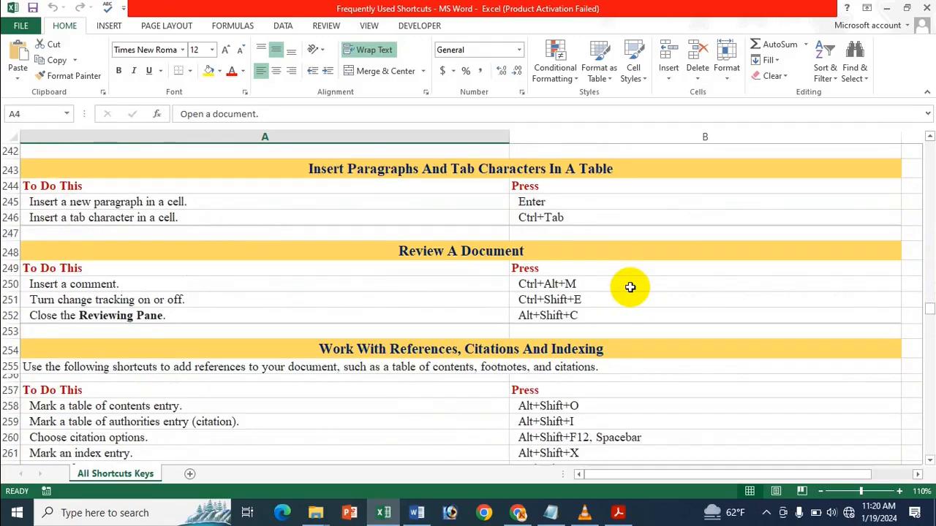
pyautogui.scroll(-3, 630, 287)
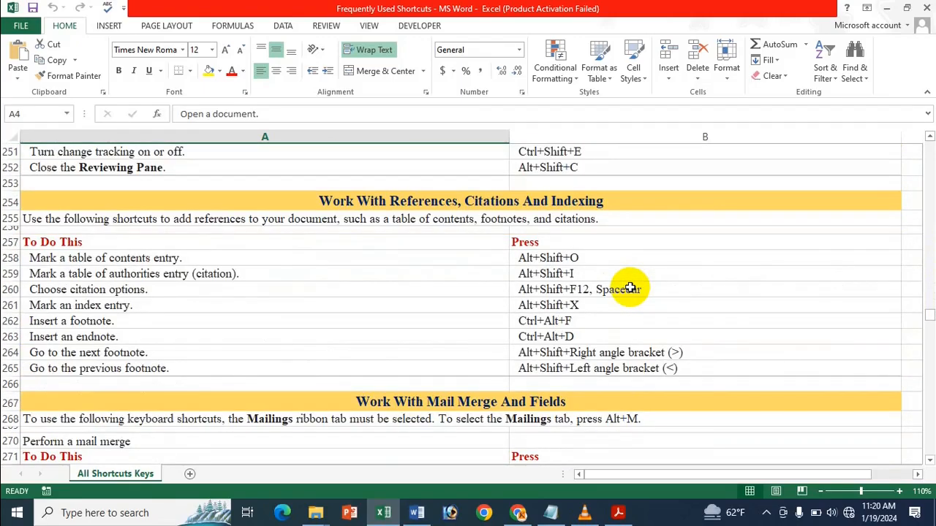
pyautogui.scroll(-8, 630, 288)
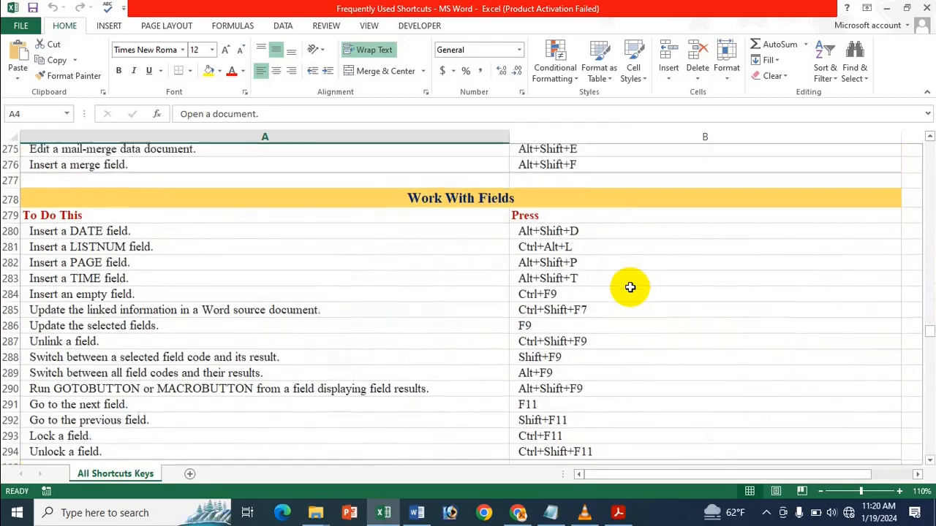
pyautogui.scroll(-1, 630, 288)
pyautogui.scroll(6, 630, 288)
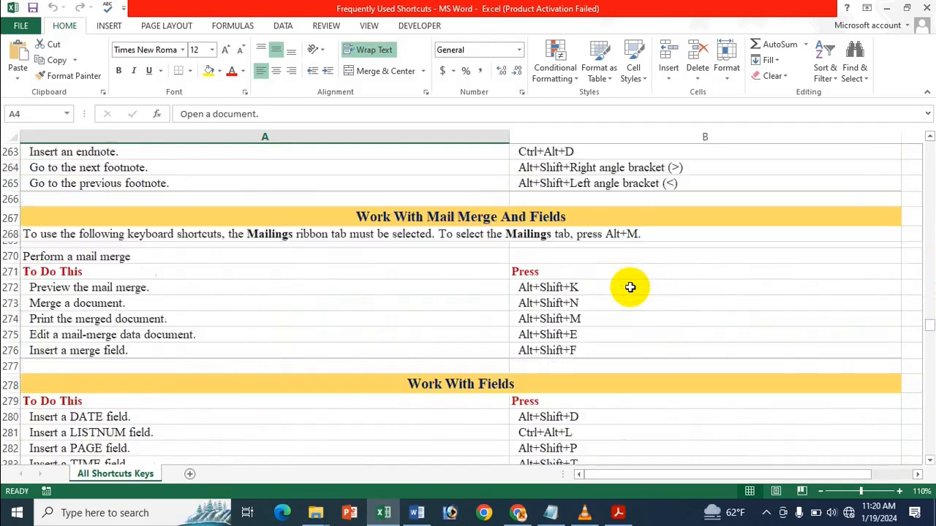
pyautogui.scroll(-2, 630, 287)
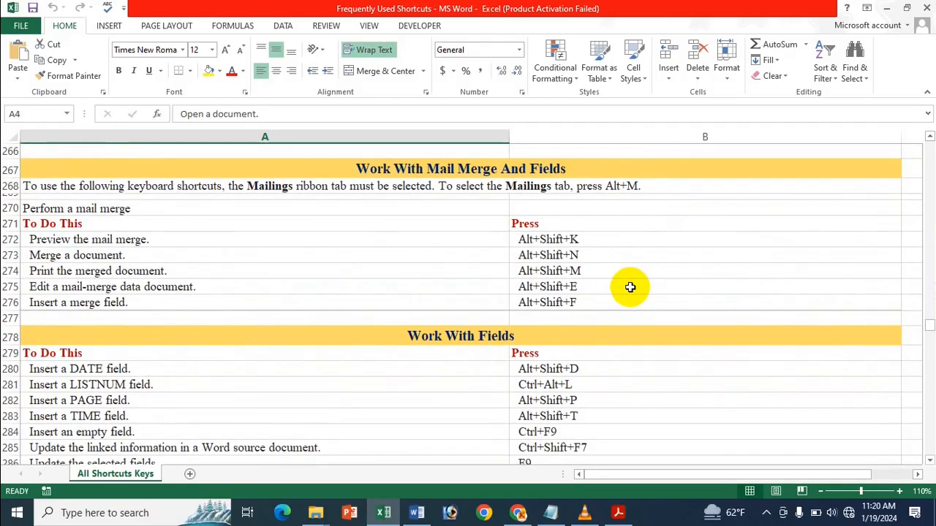
# Step: Select the Perform a mail merge and Preview the mail merge entries
pyautogui.click(930, 462)
pyautogui.click(449, 192)
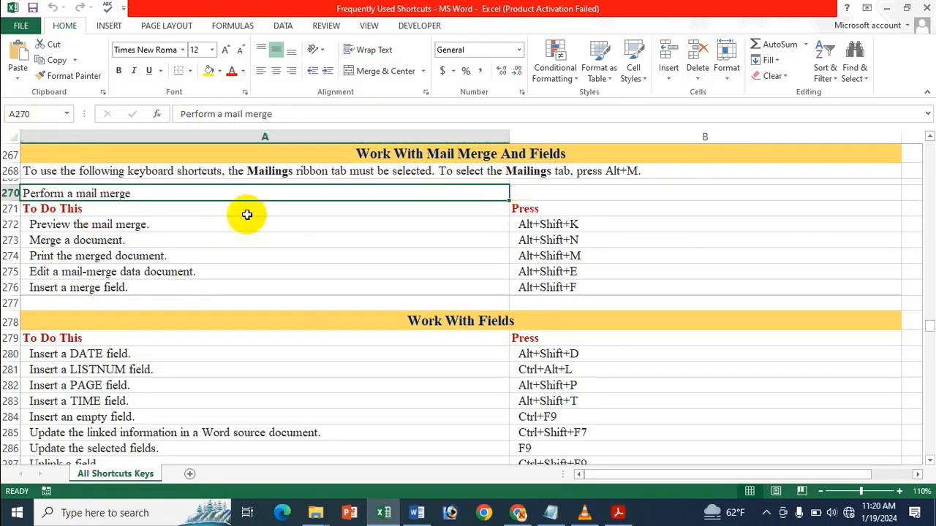
pyautogui.click(101, 227)
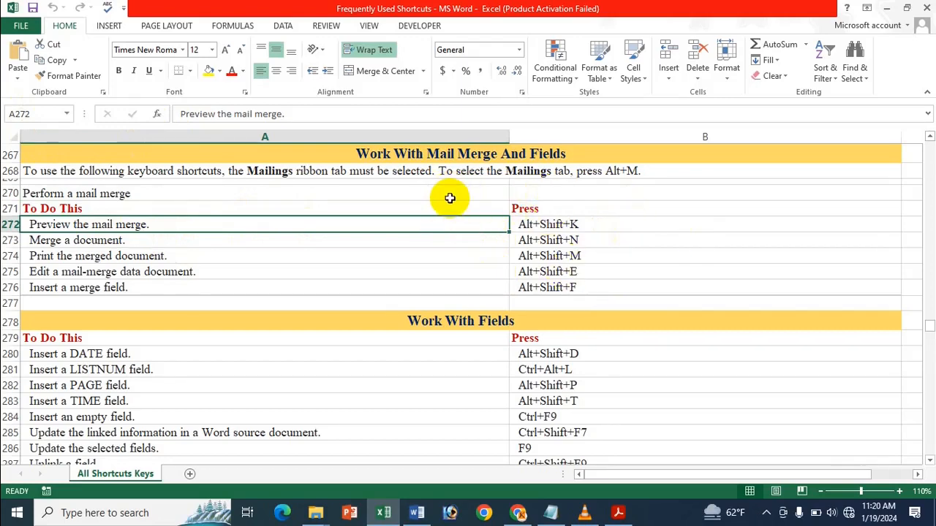
# Step: Switch to Word's Document1 and make it a Letters mail merge from Mailings > Start Mail Merge
pyautogui.click(416, 513)
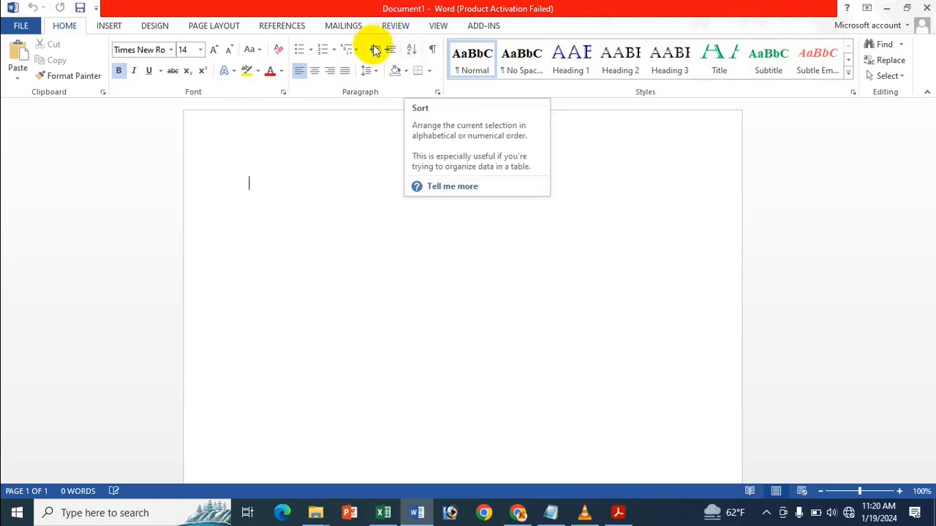
pyautogui.click(344, 25)
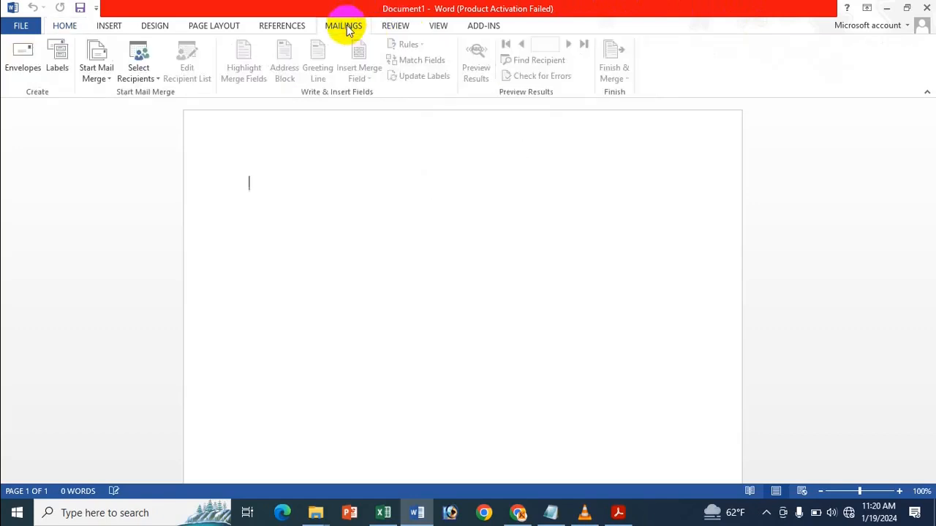
pyautogui.click(103, 78)
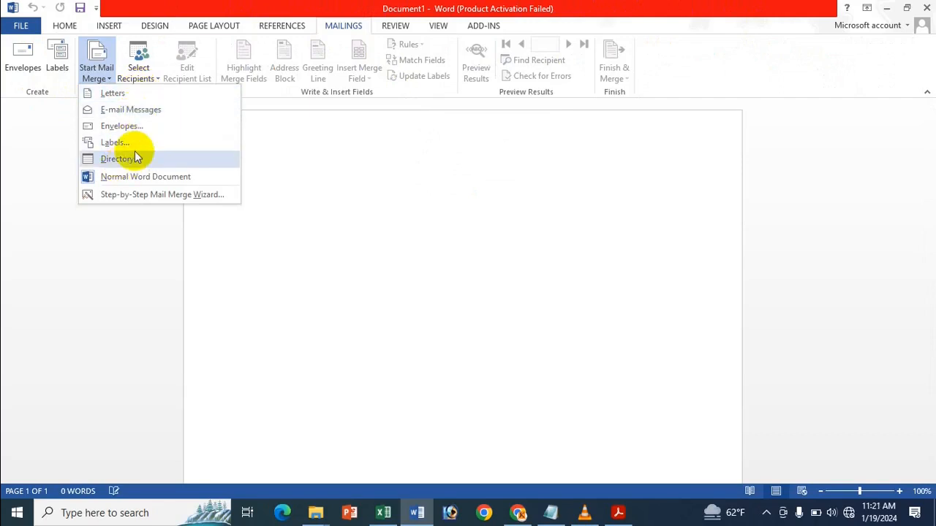
pyautogui.click(180, 98)
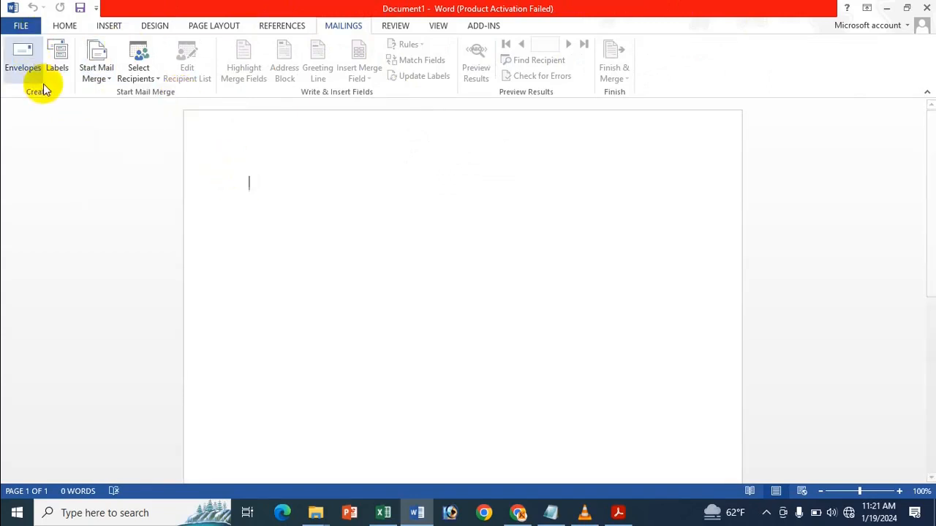
pyautogui.click(102, 73)
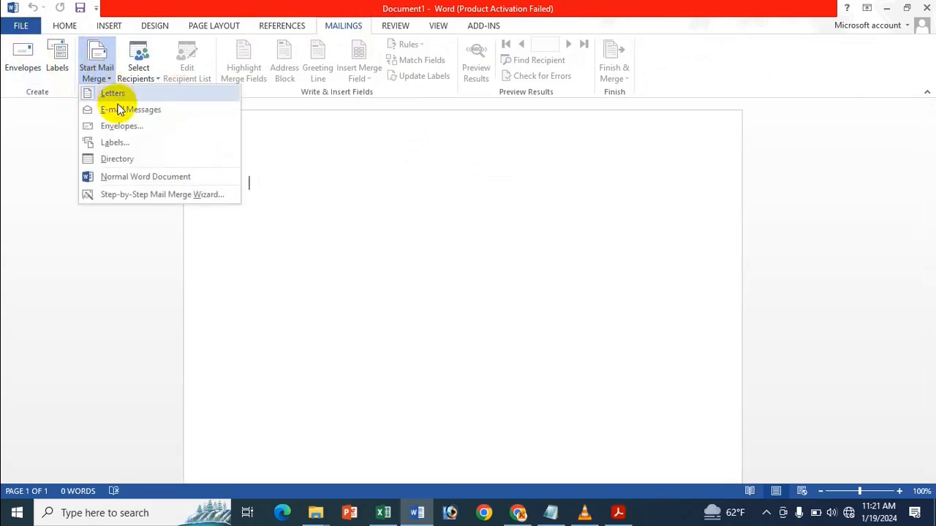
# Step: Launch the Step-by-Step Mail Merge Wizard, close its pane, and open the Select Recipients choices
pyautogui.click(136, 196)
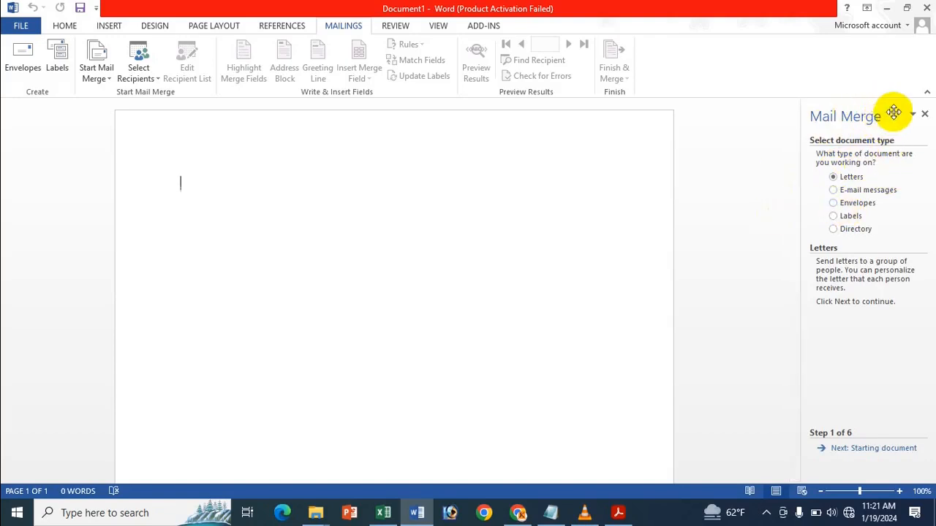
pyautogui.click(923, 116)
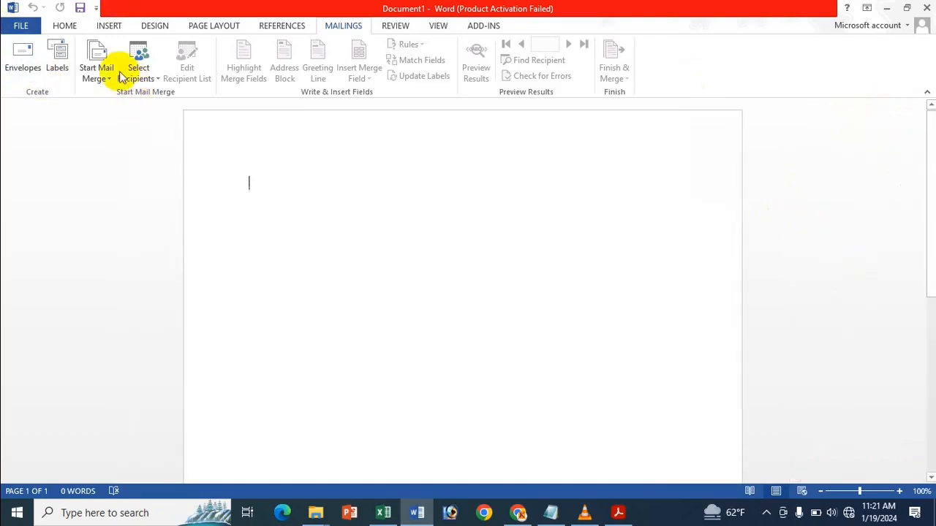
pyautogui.click(143, 80)
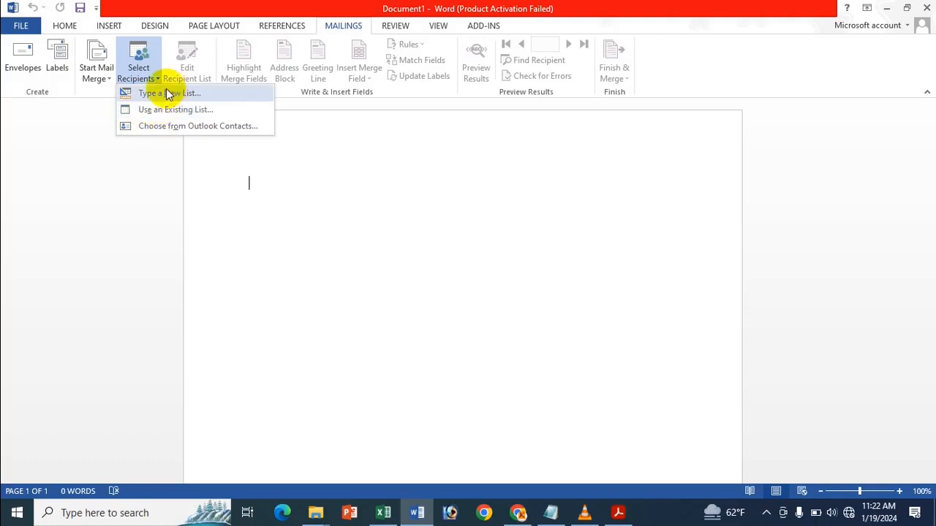
# Step: Start a new recipient list with Type a New List and open Customize Columns
pyautogui.click(164, 93)
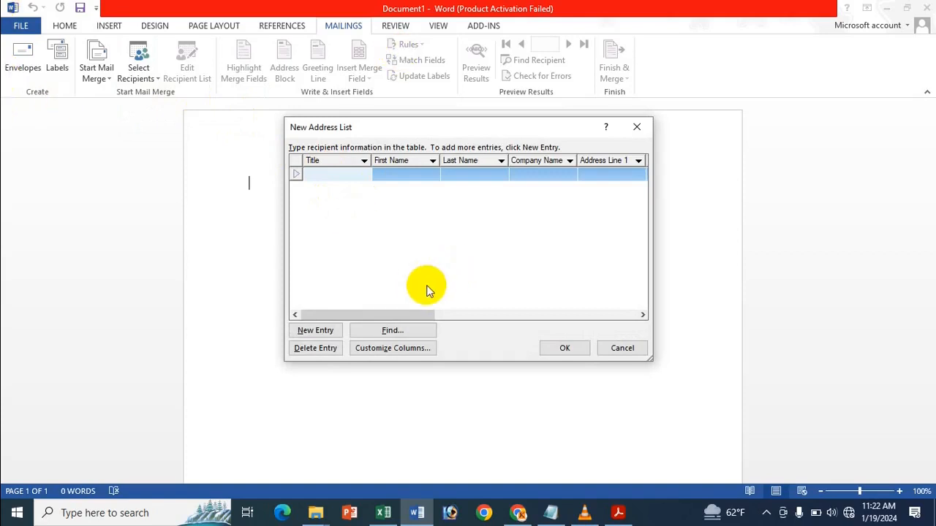
pyautogui.moveTo(428, 320); pyautogui.dragTo(366, 292)
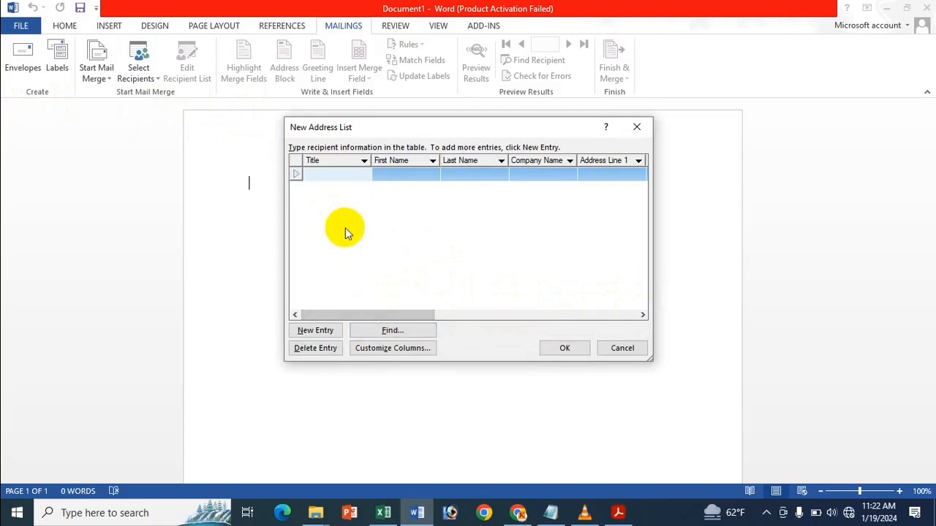
pyautogui.click(387, 357)
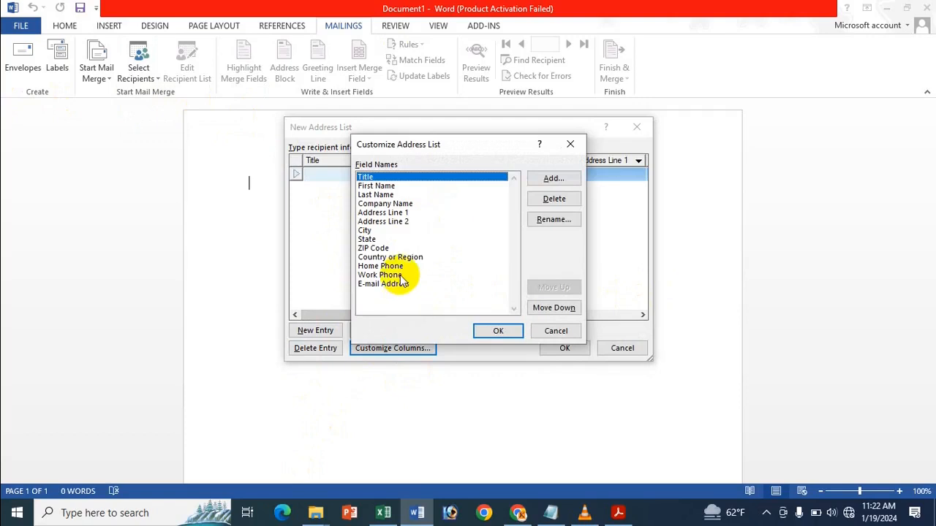
# Step: Delete the E-mail Address, Work Phone, Home Phone, Country or Region, ZIP Code and State fields
pyautogui.click(360, 286)
pyautogui.click(556, 198)
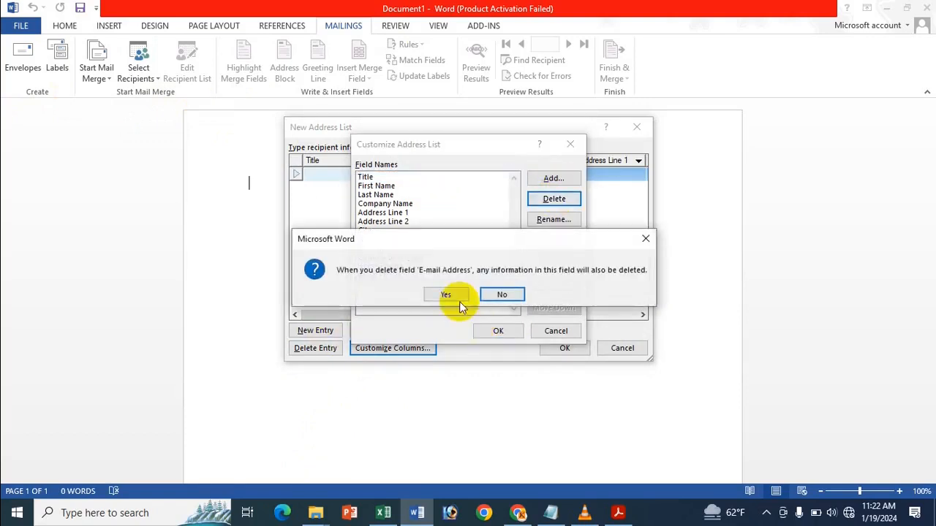
pyautogui.click(450, 295)
pyautogui.click(554, 198)
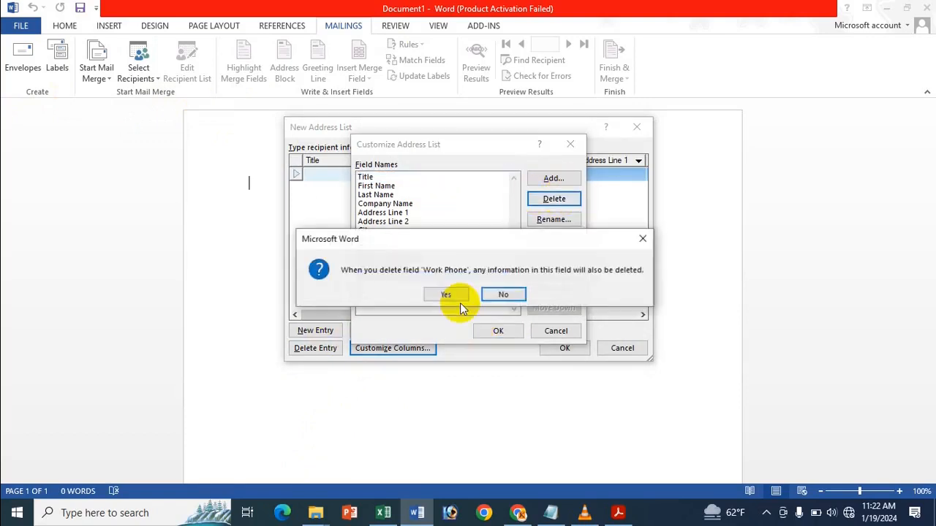
pyautogui.click(449, 295)
pyautogui.click(555, 200)
pyautogui.click(447, 294)
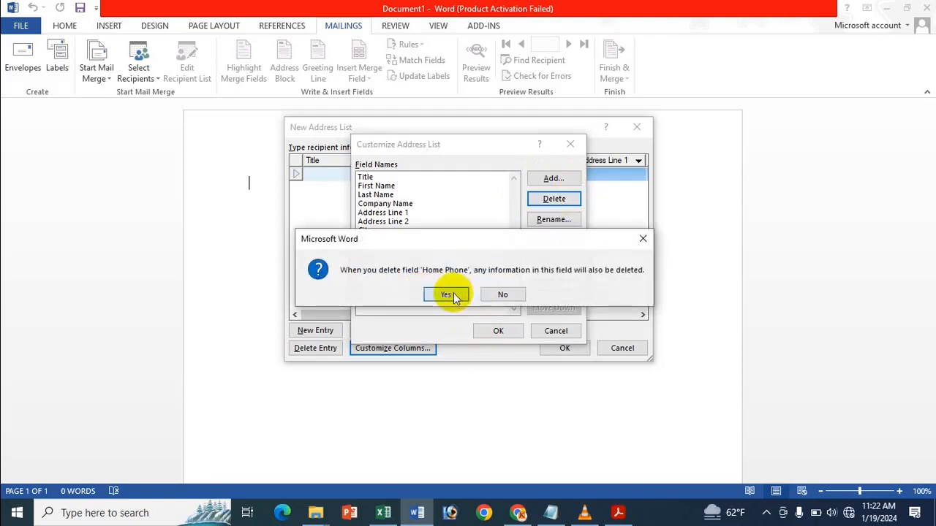
pyautogui.click(554, 200)
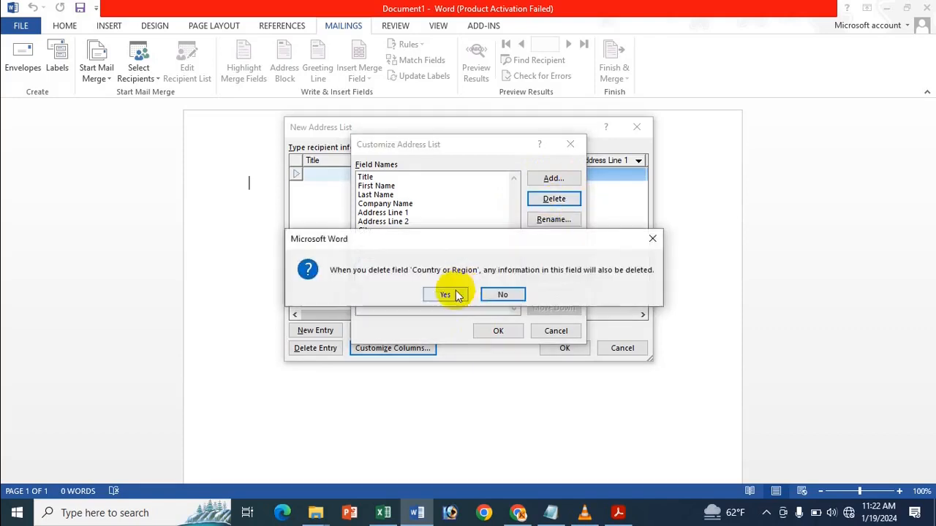
pyautogui.click(448, 293)
pyautogui.click(568, 202)
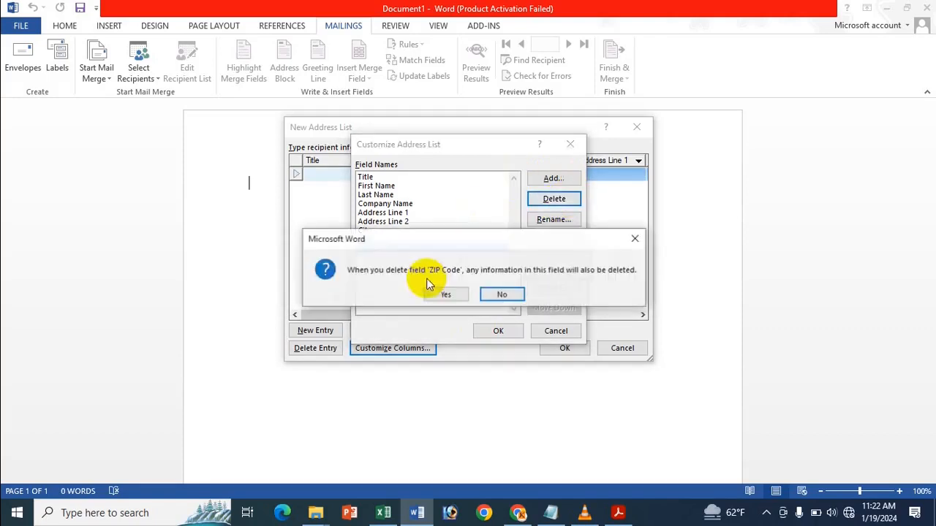
pyautogui.click(448, 294)
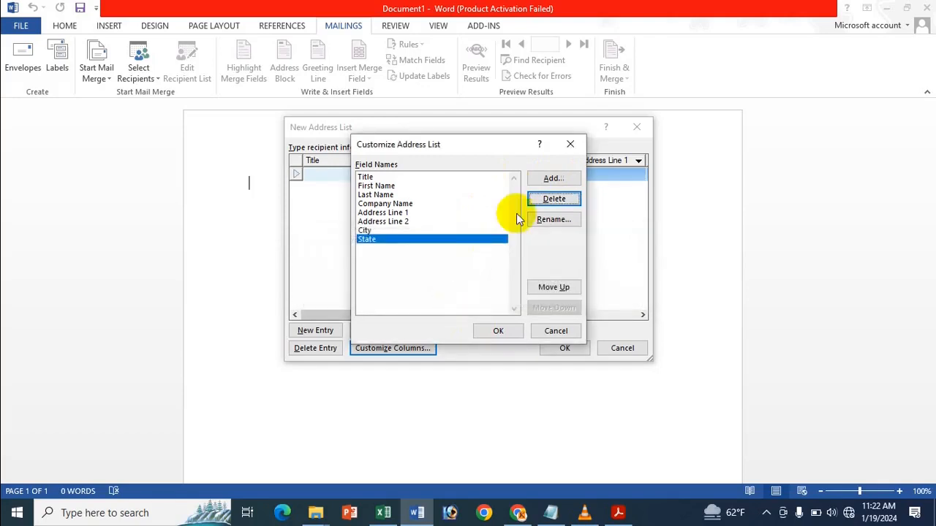
pyautogui.click(553, 199)
pyautogui.click(447, 294)
# Step: Delete the Address Line 2 and Title fields
pyautogui.click(389, 221)
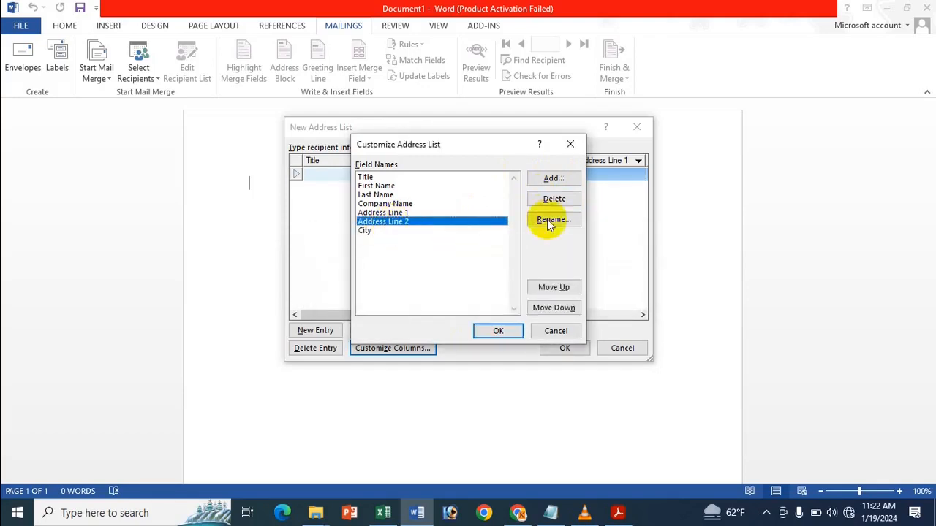
pyautogui.click(554, 203)
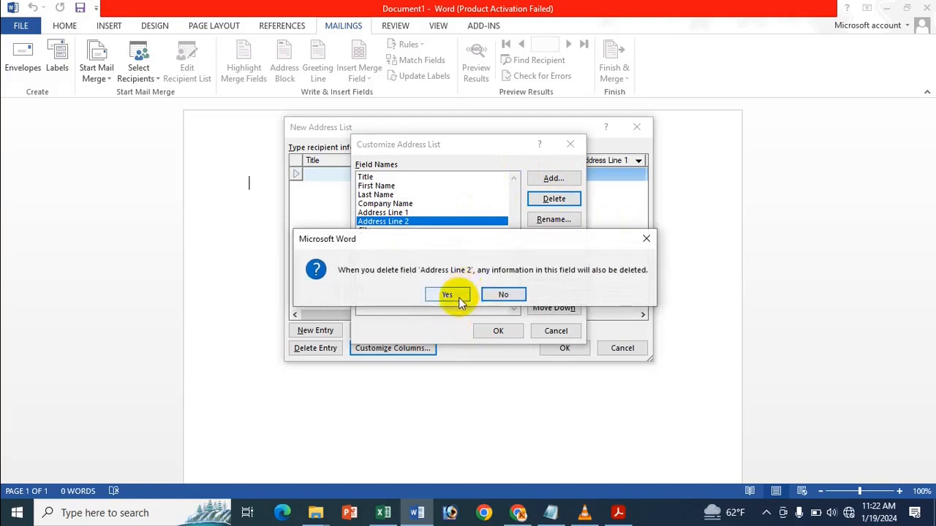
pyautogui.click(446, 295)
pyautogui.click(385, 177)
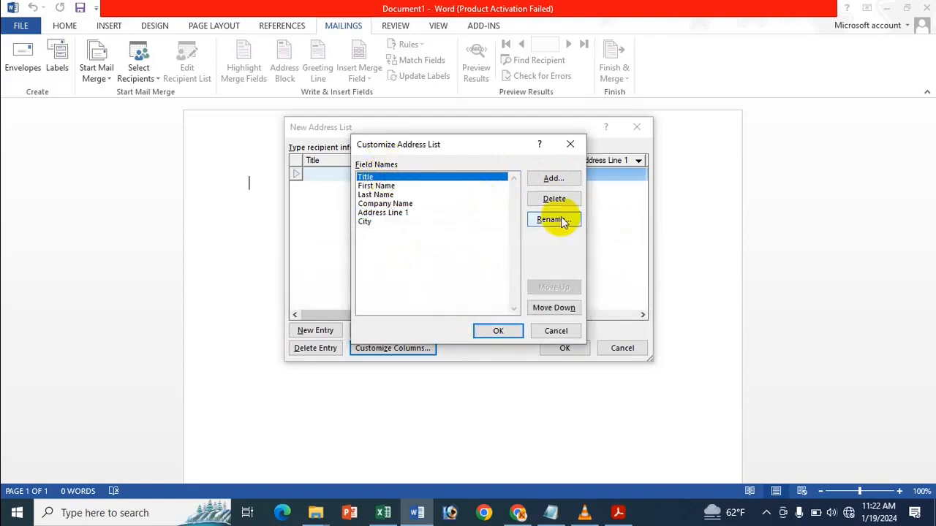
pyautogui.click(556, 202)
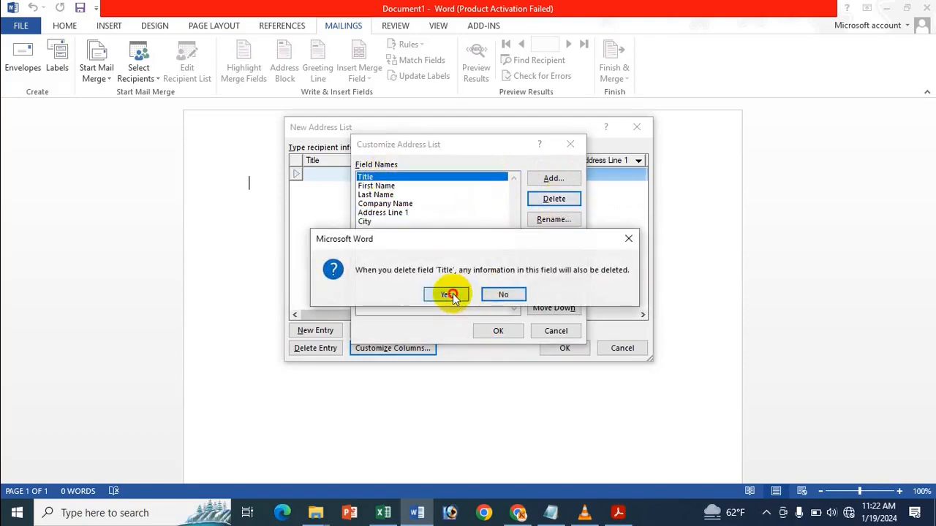
pyautogui.click(450, 294)
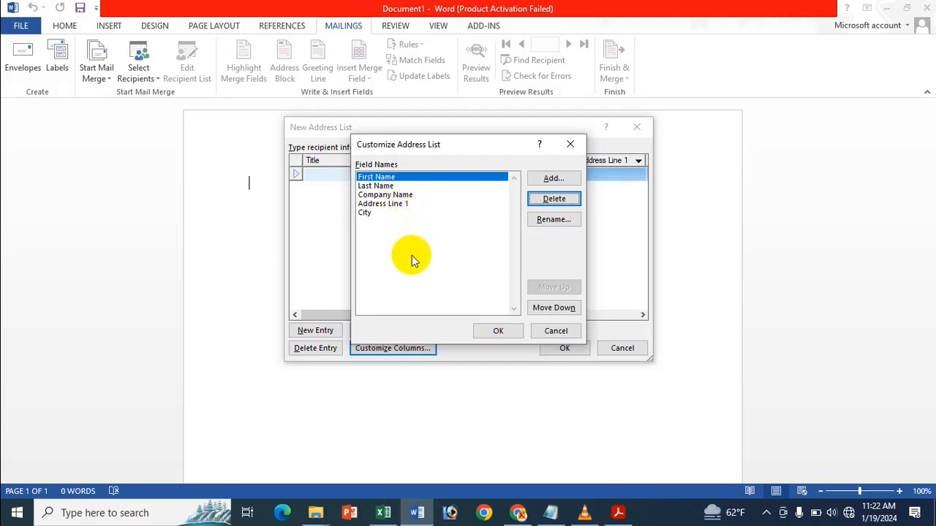
# Step: Rename Address Line 1 to Address and apply the column changes
pyautogui.click(403, 203)
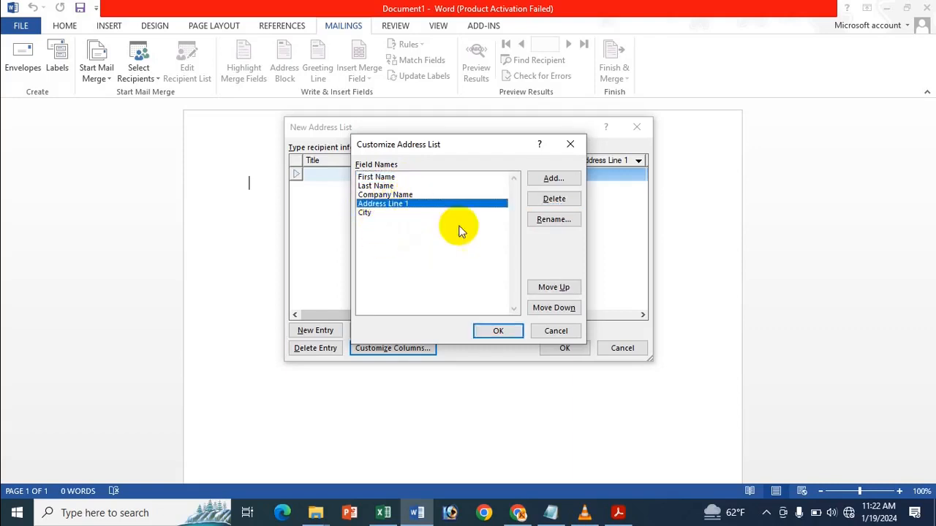
pyautogui.click(553, 221)
pyautogui.moveTo(453, 256); pyautogui.dragTo(431, 252)
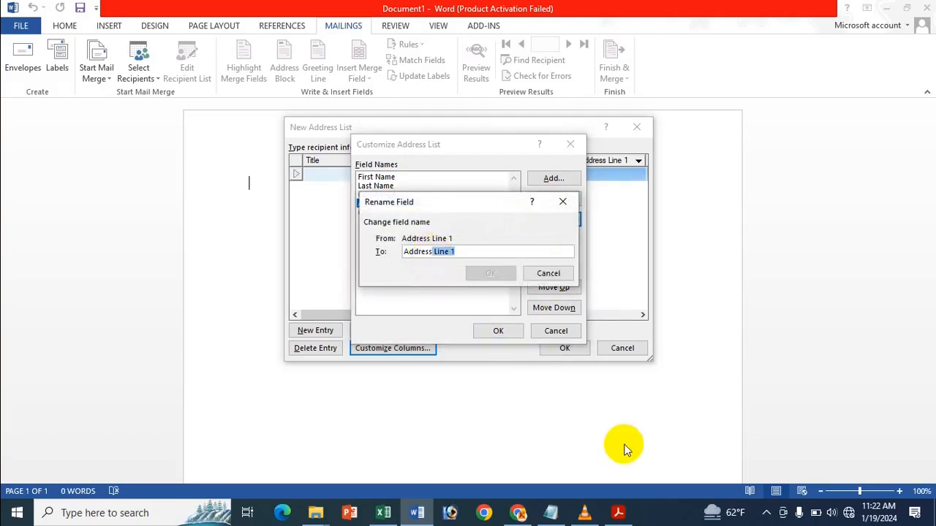
pyautogui.press('BackSpace')
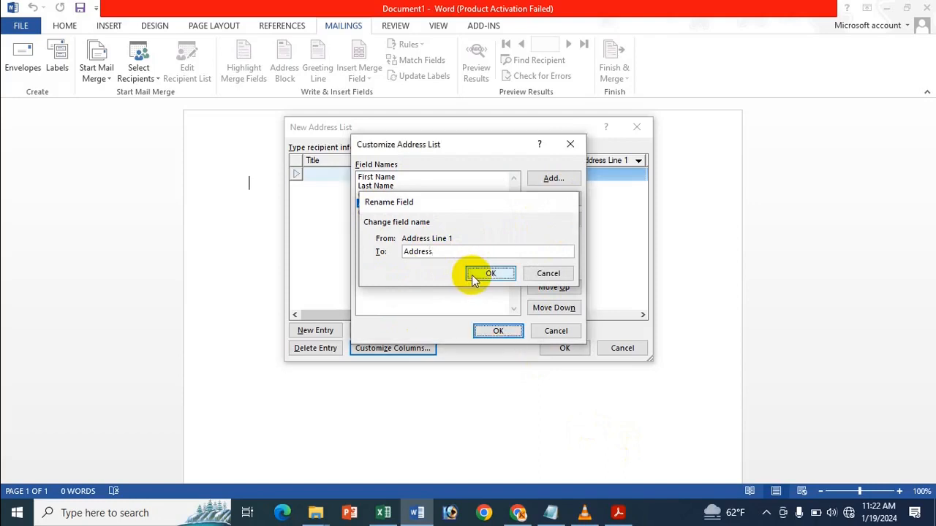
pyautogui.click(470, 275)
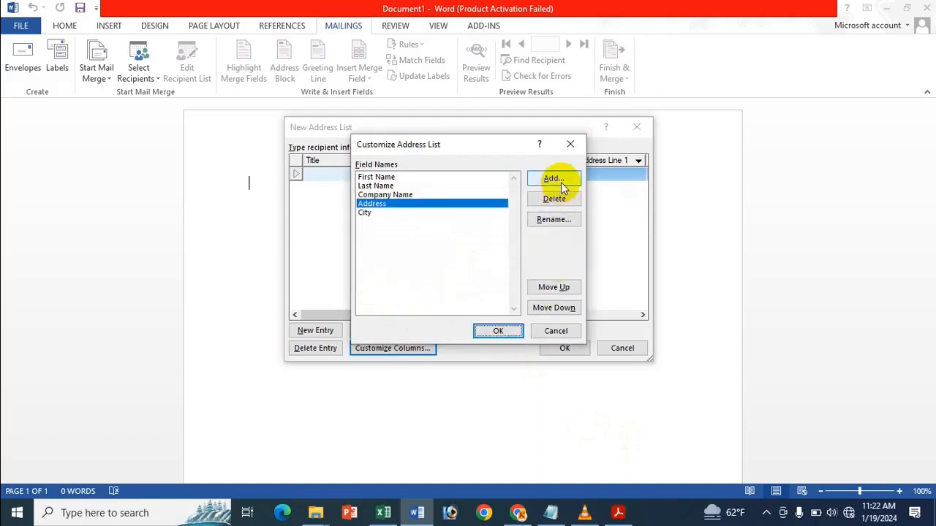
pyautogui.click(400, 211)
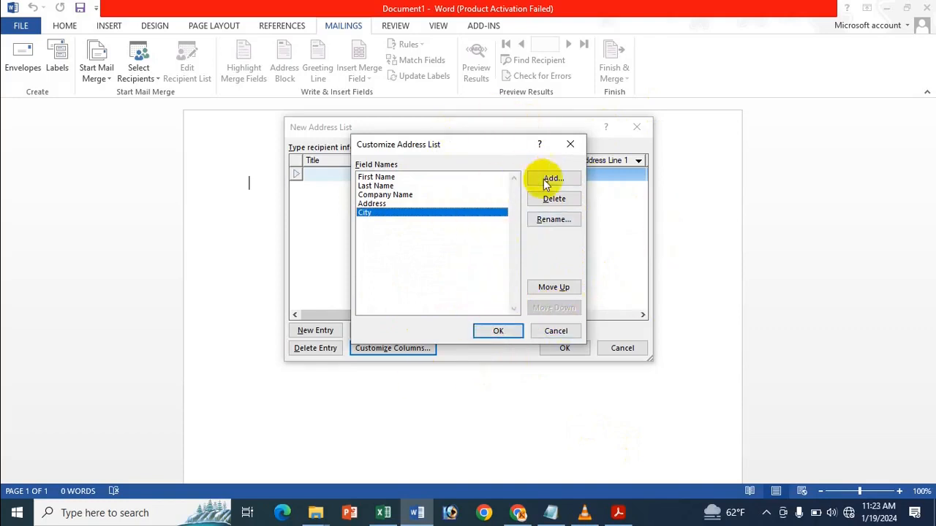
pyautogui.click(498, 332)
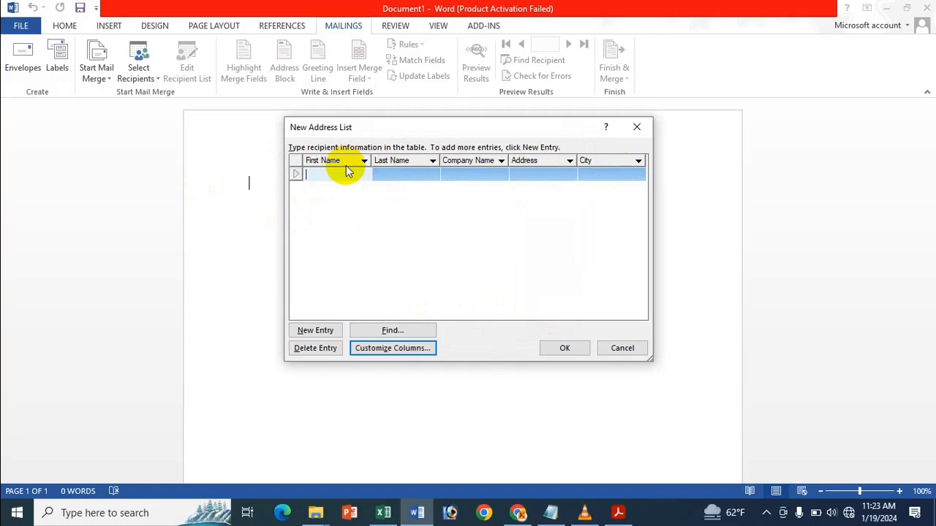
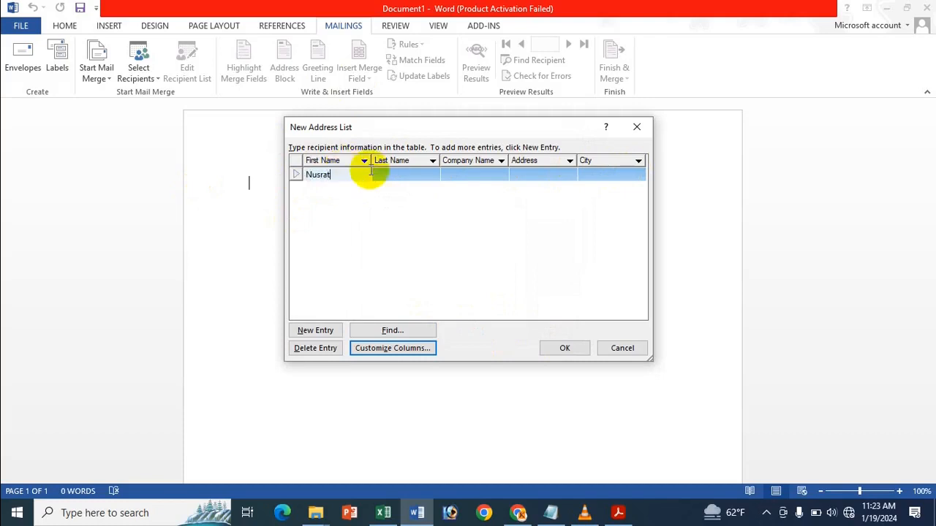
# Step: Enter the first recipient's first and last name, company RSL Group, and the address
pyautogui.click(394, 176)
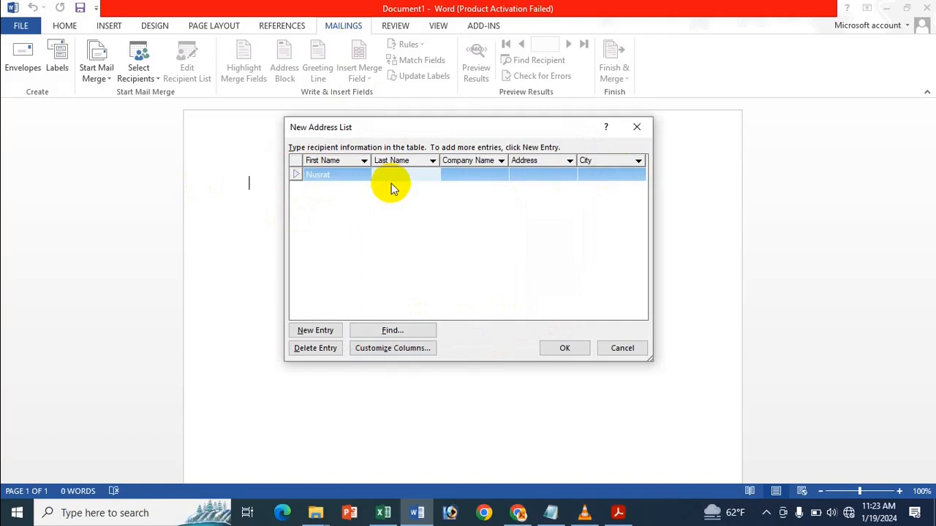
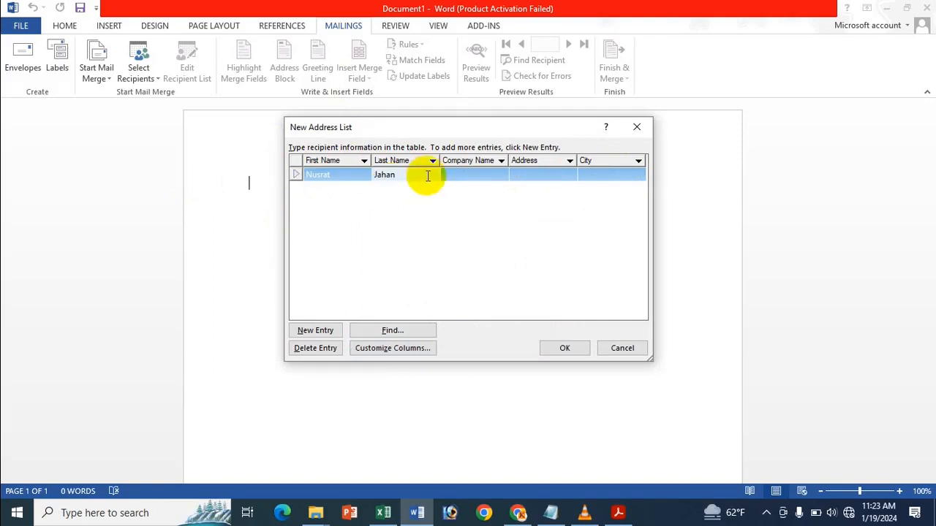
pyautogui.click(483, 173)
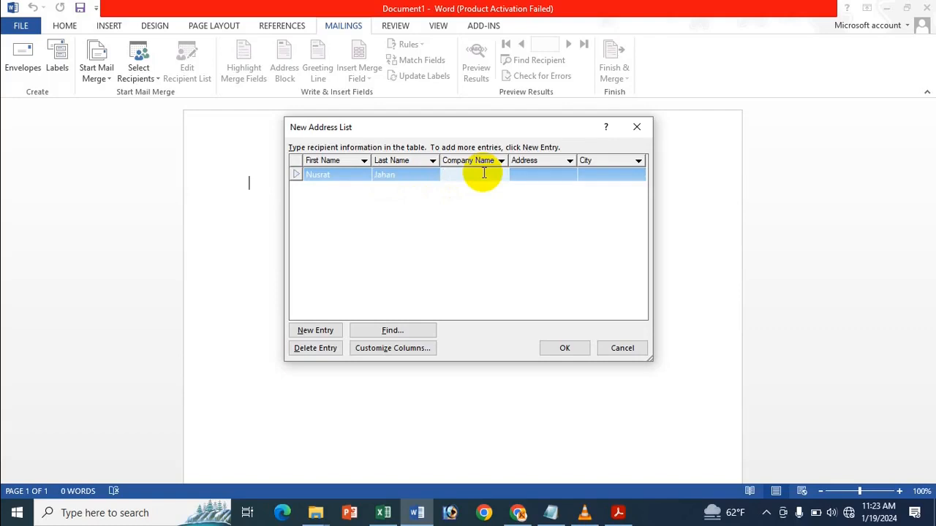
pyautogui.write('RSL Group')
pyautogui.press('Tab')
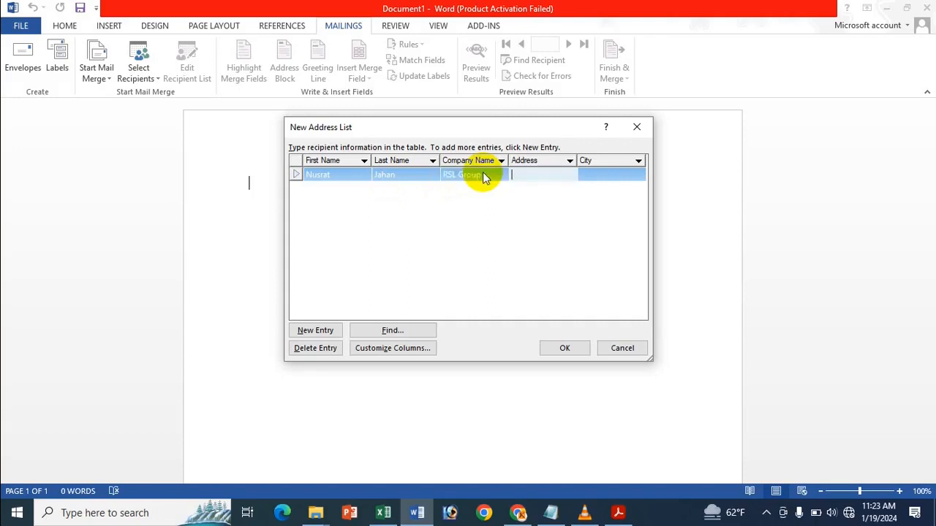
pyautogui.write('Dhaka,Mirpur')
pyautogui.press('Tab')
pyautogui.write('Dhaka')
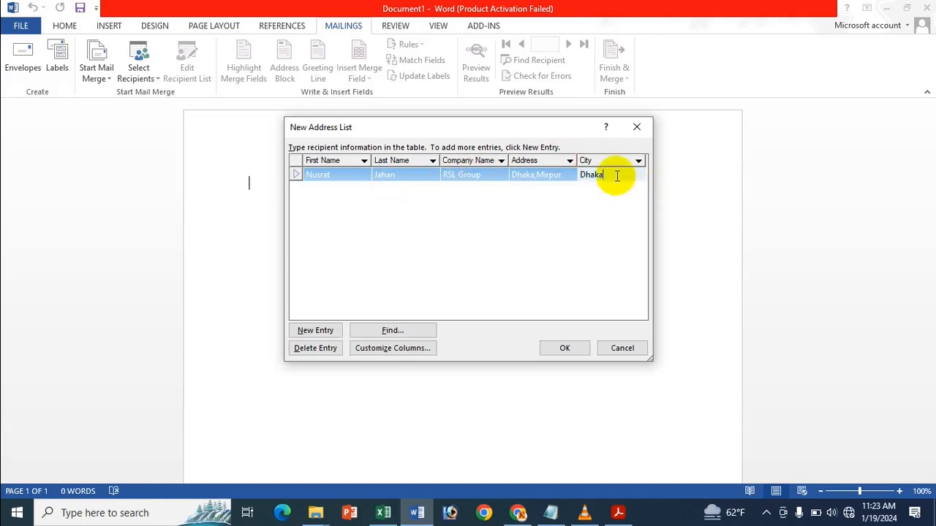
# Step: Add a second recipient with first and last name, company Pran RFL and address, then start a third entry
pyautogui.click(315, 331)
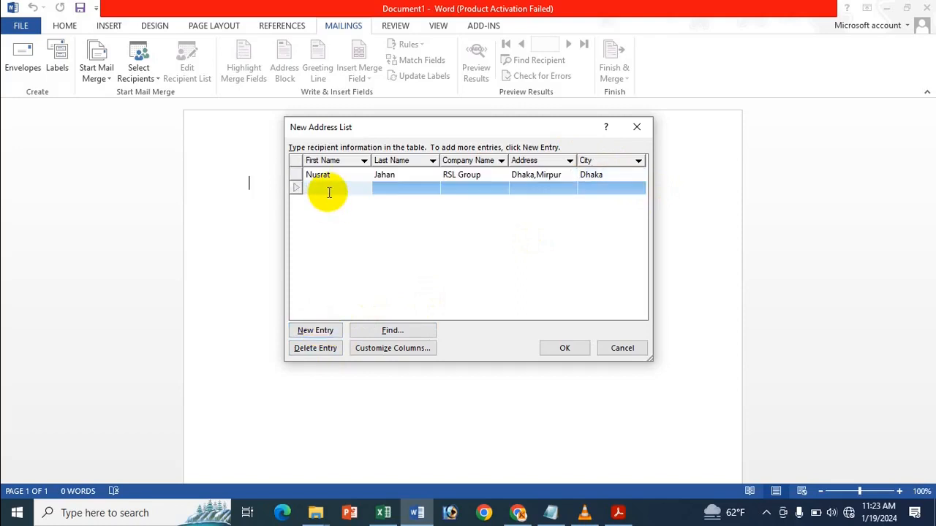
pyautogui.click(400, 189)
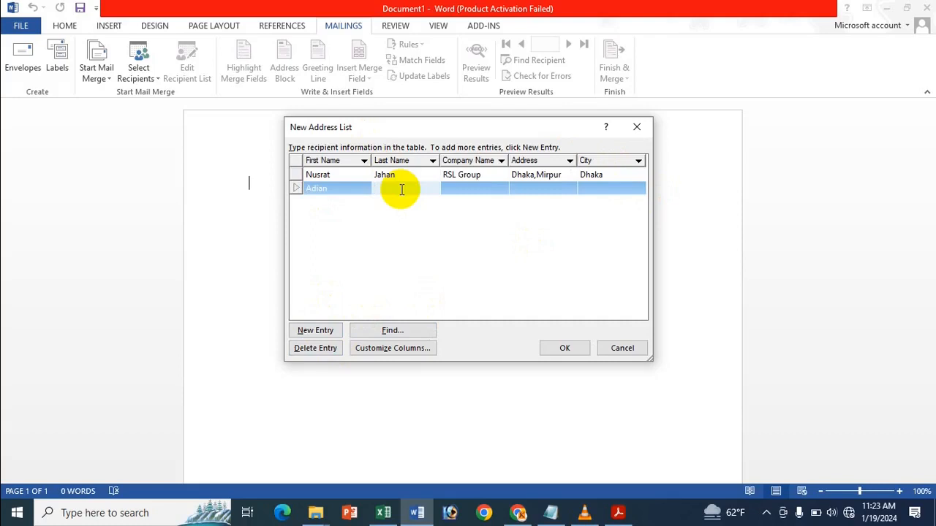
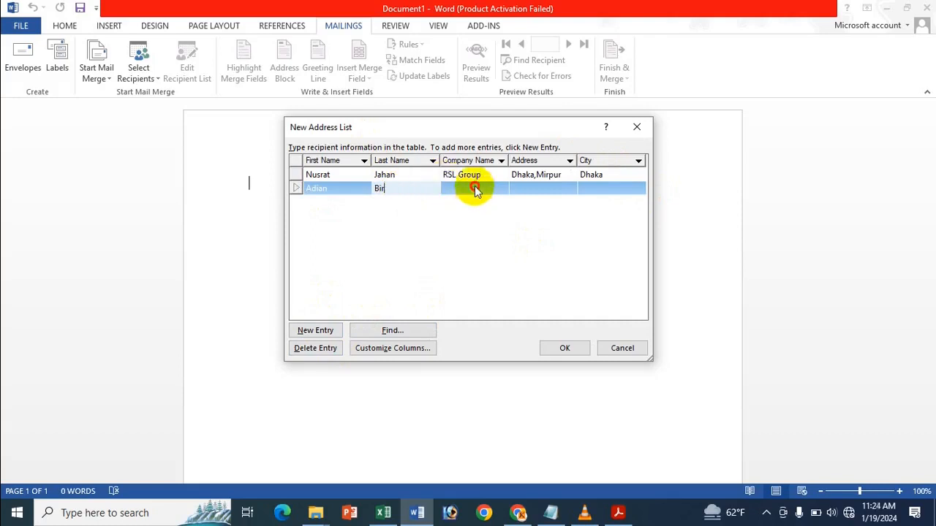
pyautogui.click(475, 190)
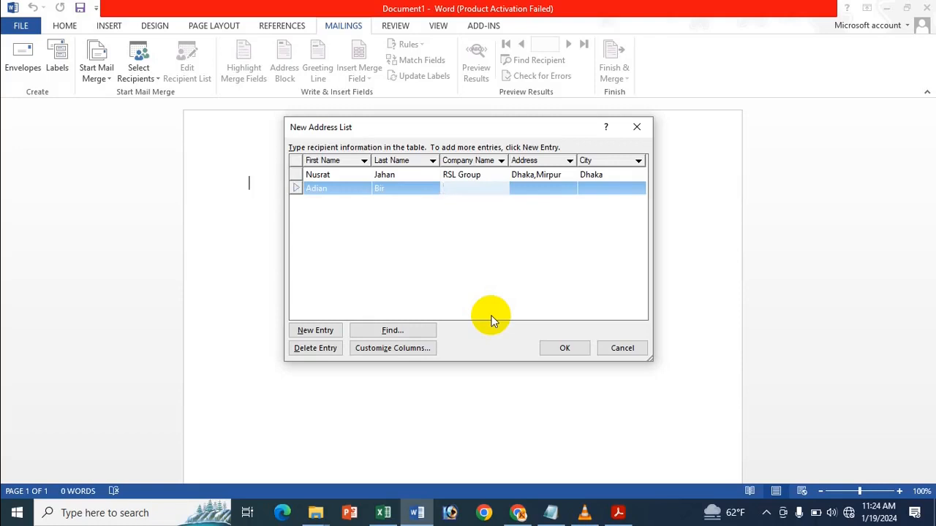
pyautogui.write('Pran RFL')
pyautogui.click(529, 196)
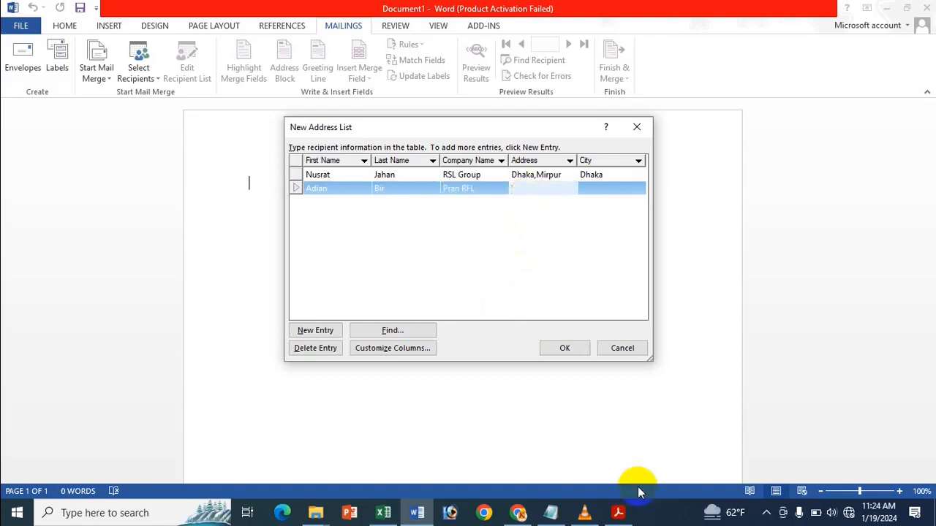
pyautogui.write('B')
pyautogui.write('abu')
pyautogui.write('rhat')
pyautogui.write(',Chand')
pyautogui.write('pu')
pyautogui.write('r')
pyautogui.press('Tab')
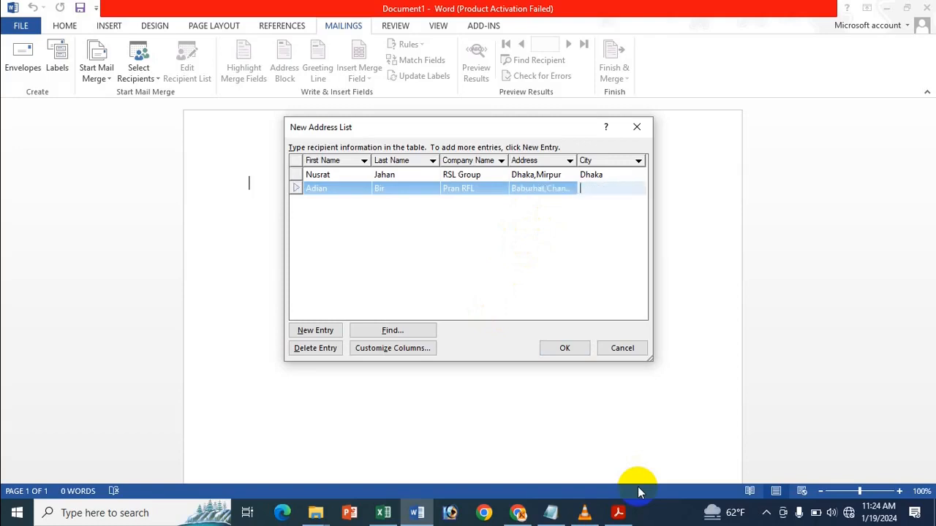
pyautogui.write('Chandpur')
pyautogui.press('Tab')
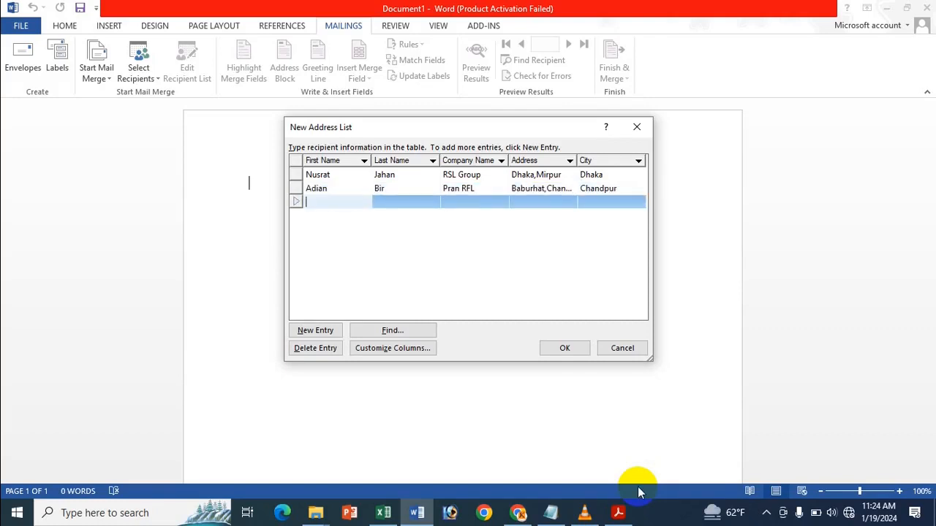
# Step: Type the third recipient's first name, correcting a typo, and last name
pyautogui.press('Tab')
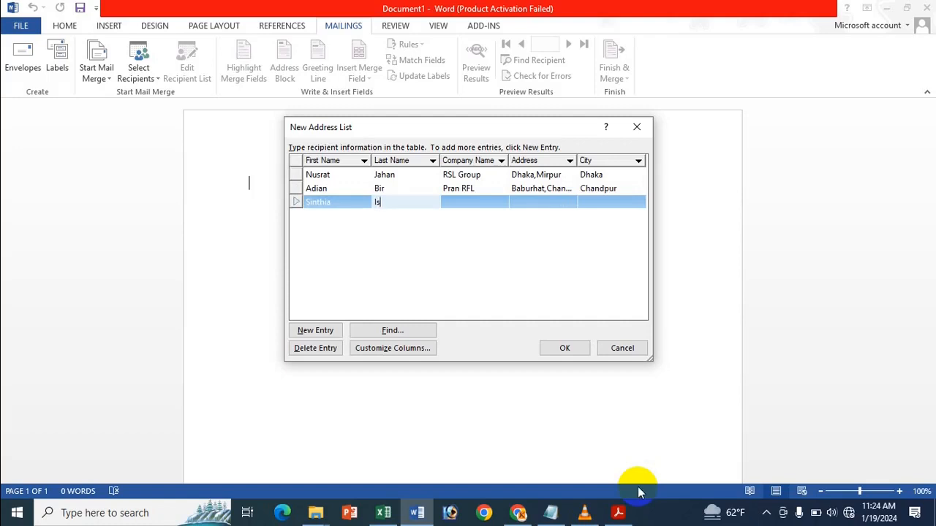
pyautogui.press('Tab')
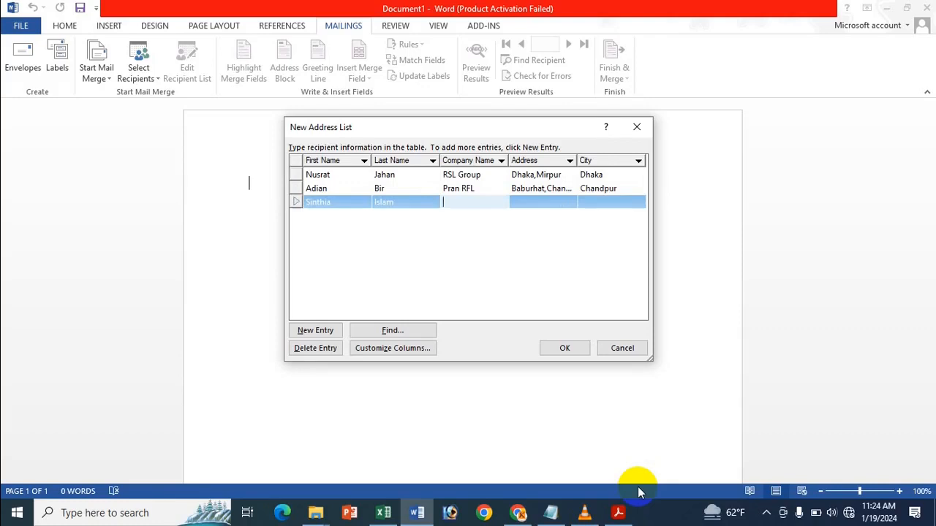
# Step: Fill in company Fashion Group, the address and city, then start a fourth entry
pyautogui.write('Fashion Group')
pyautogui.press('Tab')
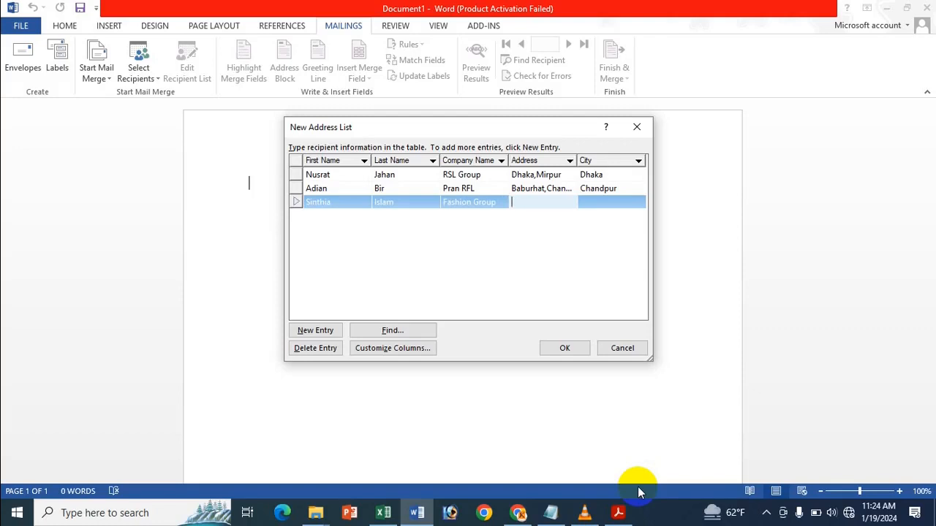
pyautogui.write('Daha,Khilkhet')
pyautogui.press('Tab')
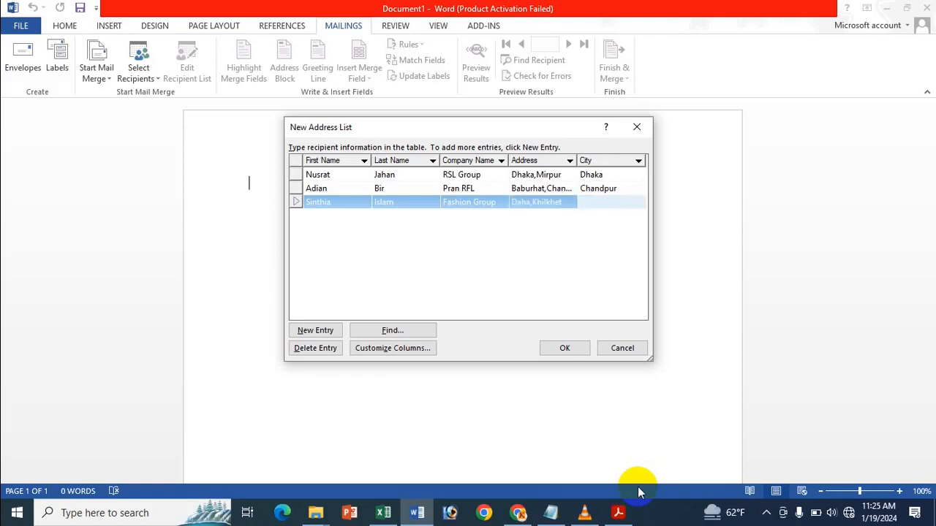
pyautogui.write('Dhaka')
pyautogui.press('Tab')
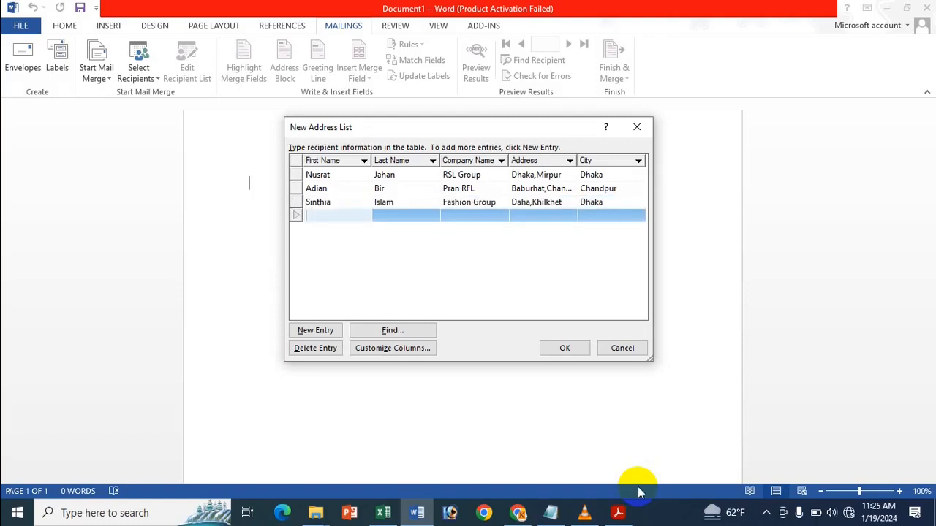
# Step: Enter the fourth recipient's first and last name and company Aijk Goup
pyautogui.press('Tab')
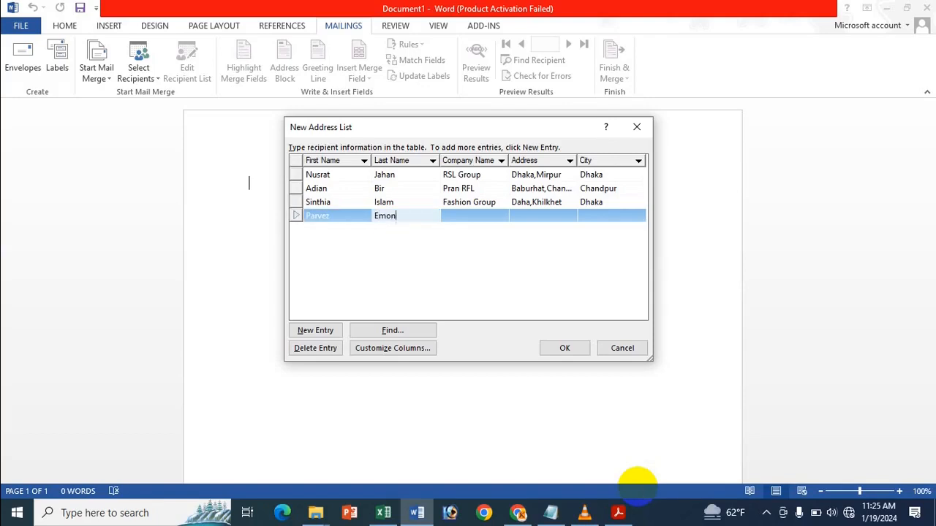
pyautogui.press('Tab')
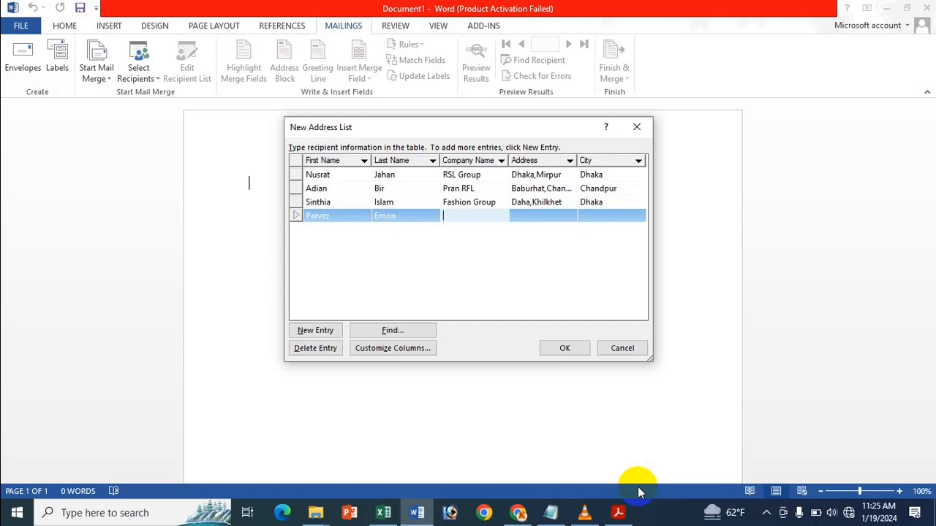
pyautogui.write('Aijk Goup')
pyautogui.press('Tab')
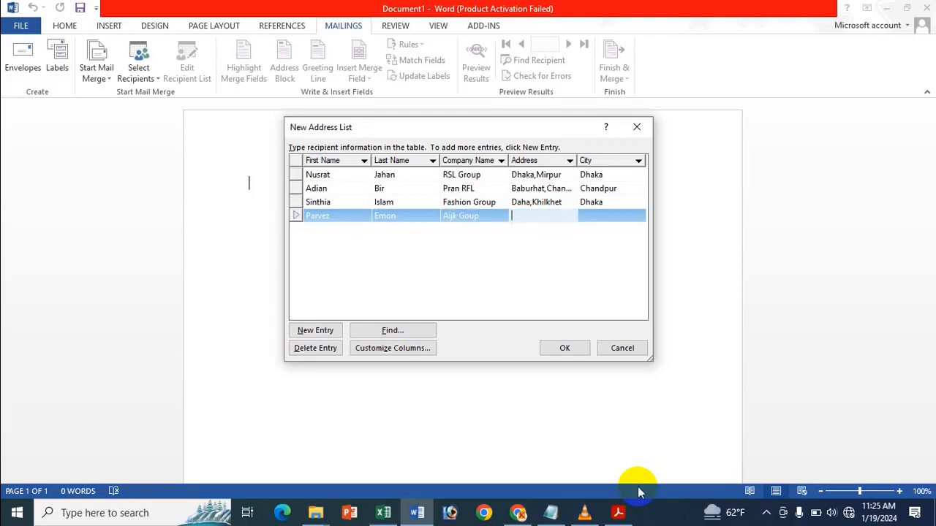
# Step: Insert the missing 'k' into the third recipient's misspelled address
pyautogui.click(542, 204)
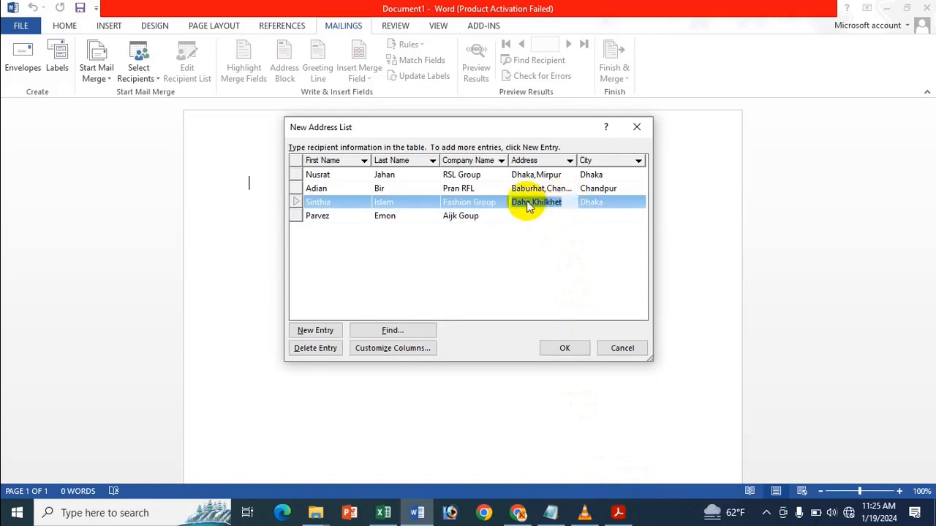
pyautogui.click(528, 202)
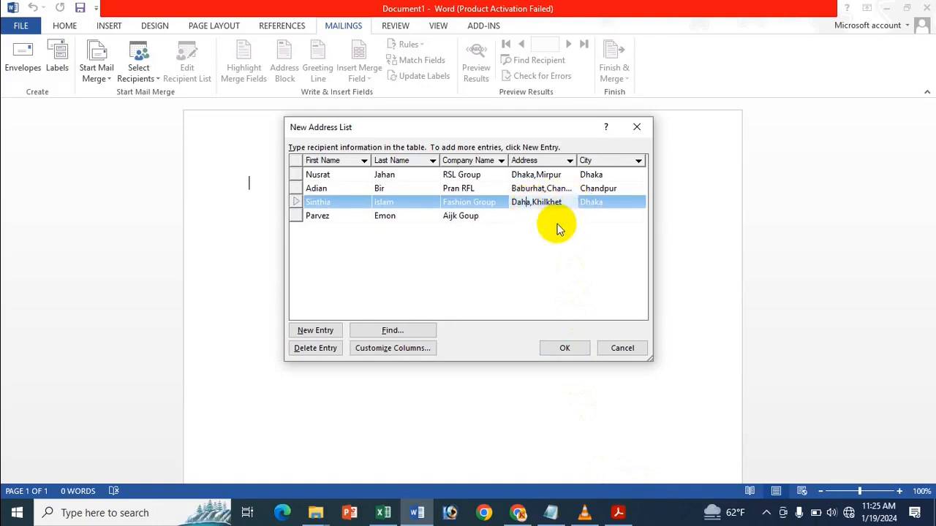
pyautogui.write('k')
# Step: Fill in the fourth recipient's address and city, then review the entries
pyautogui.click(460, 217)
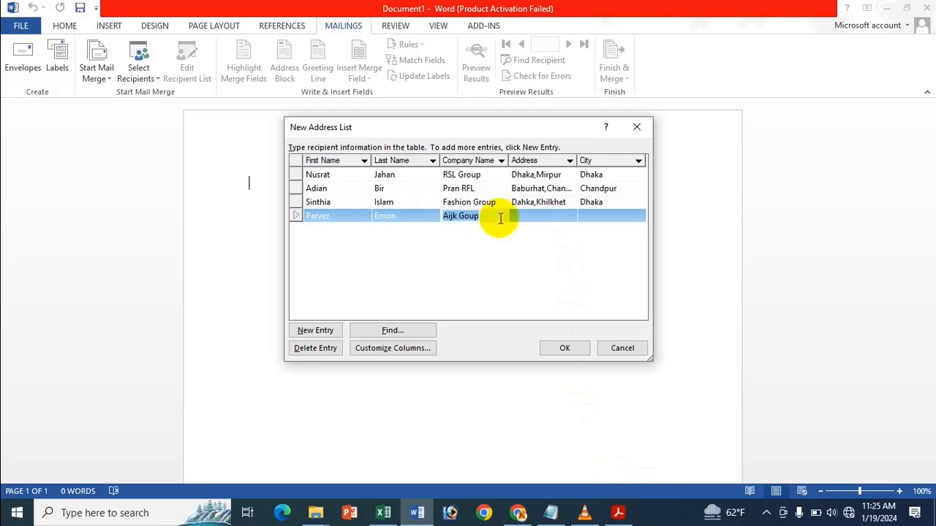
pyautogui.click(537, 216)
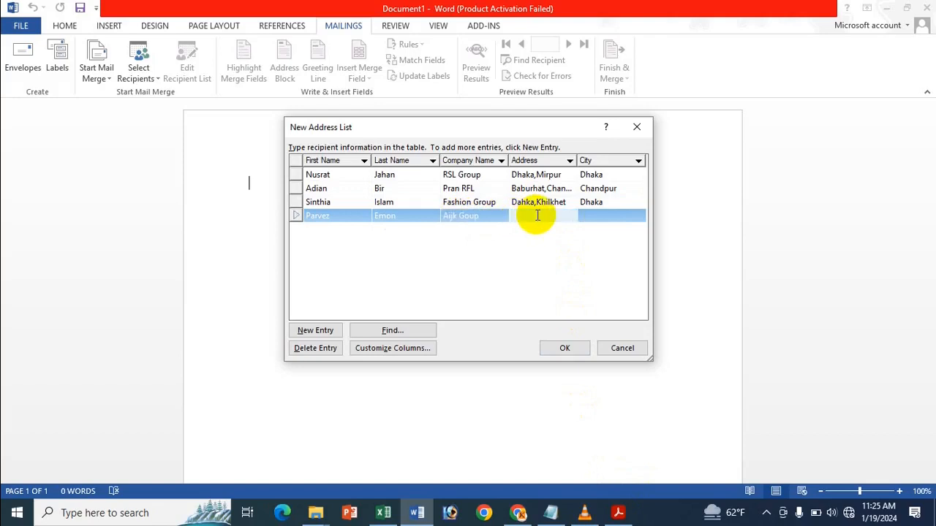
pyautogui.write('Feni,Sadar')
pyautogui.press('Tab')
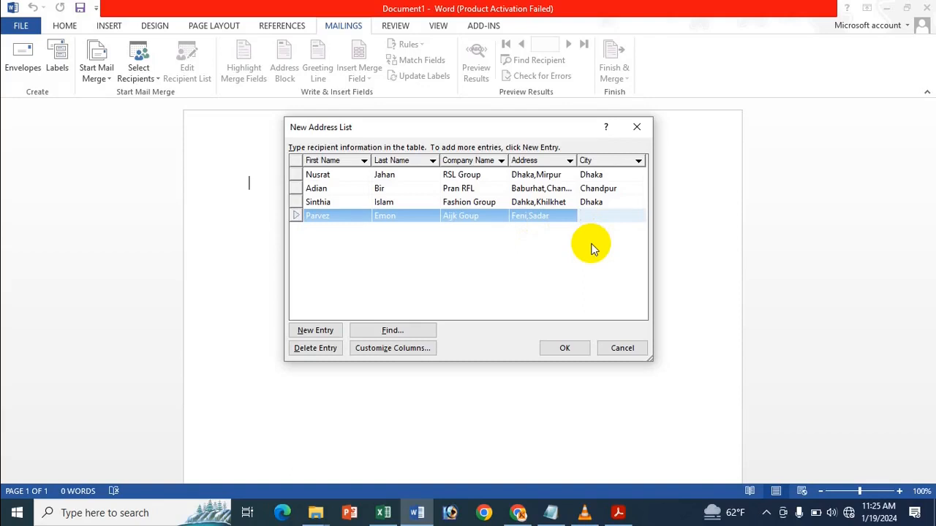
pyautogui.write('Feni')
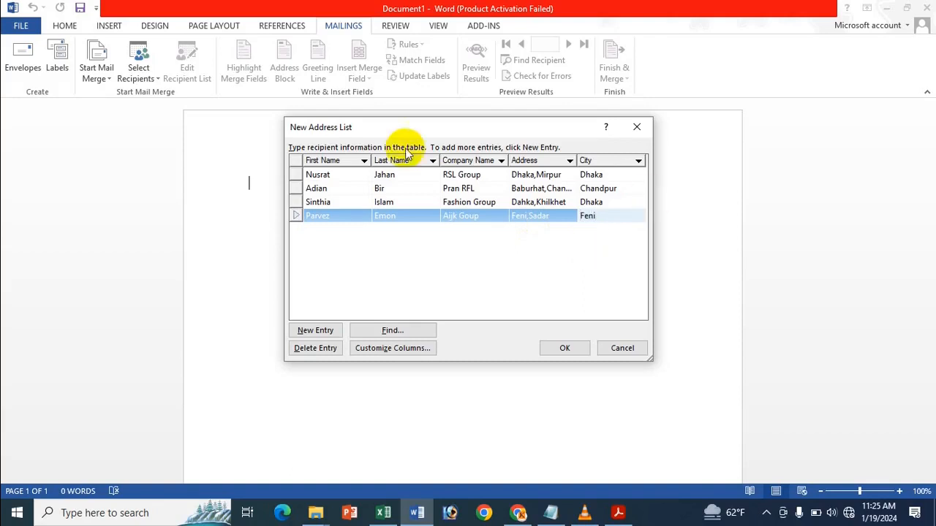
pyautogui.click(459, 177)
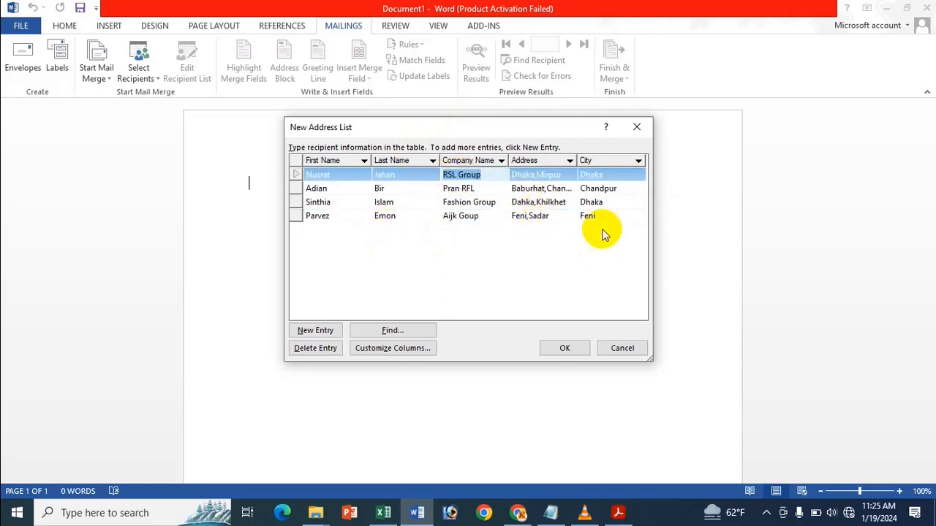
pyautogui.click(623, 228)
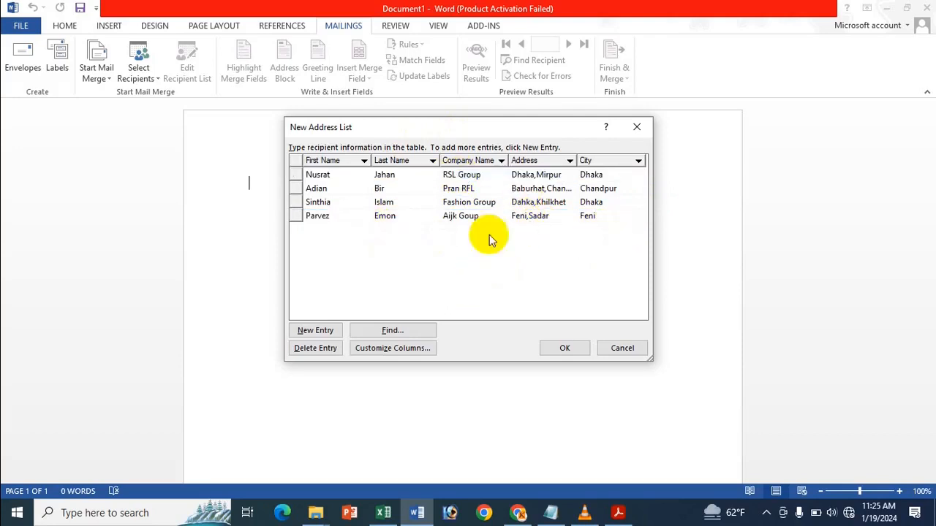
pyautogui.click(589, 217)
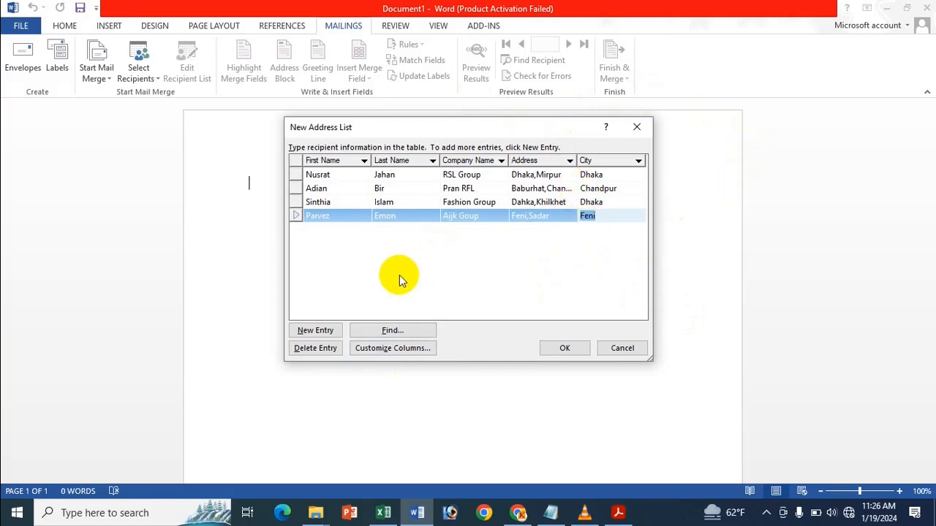
# Step: Save the address list as 'Icche Baby' in the Documents folder
pyautogui.click(583, 349)
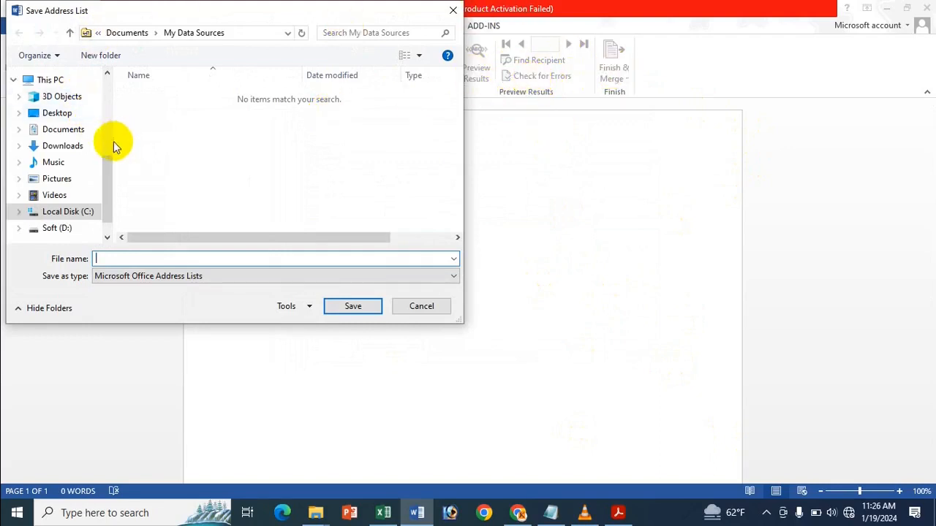
pyautogui.click(80, 130)
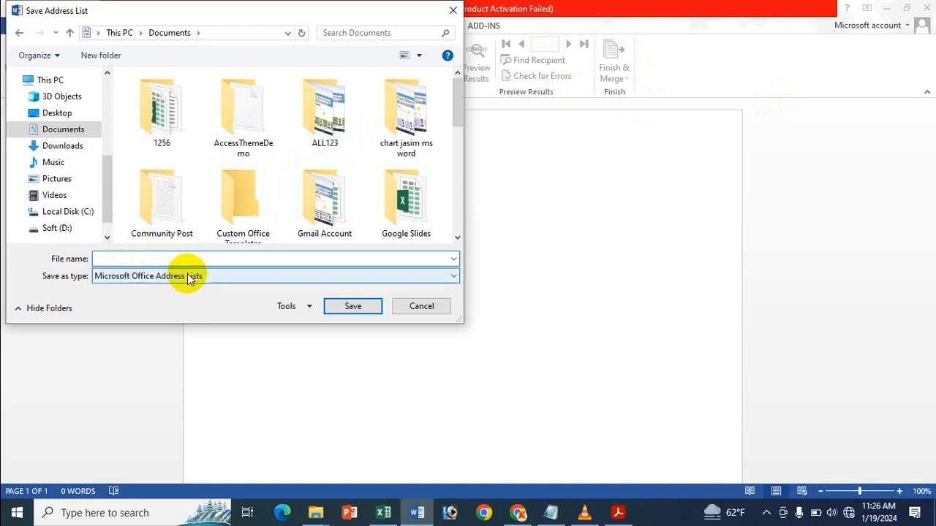
pyautogui.write('I')
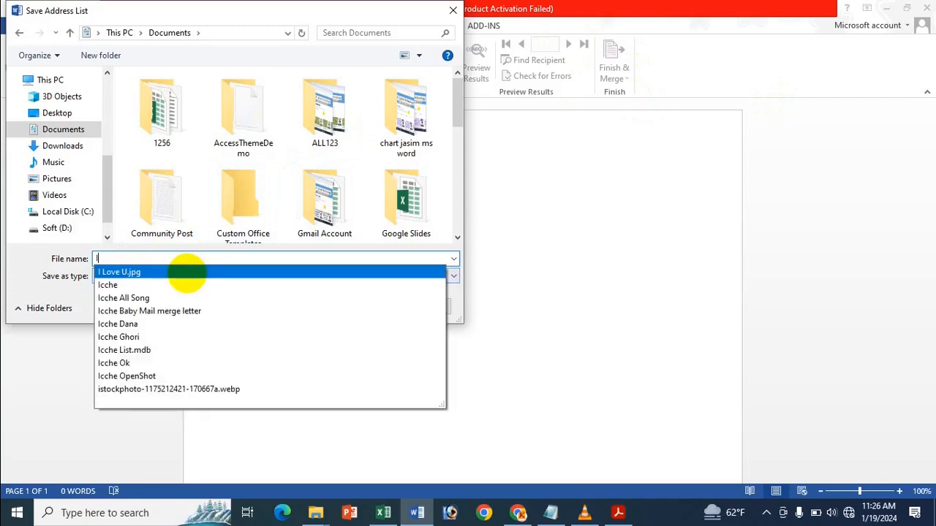
pyautogui.write('cche Baby')
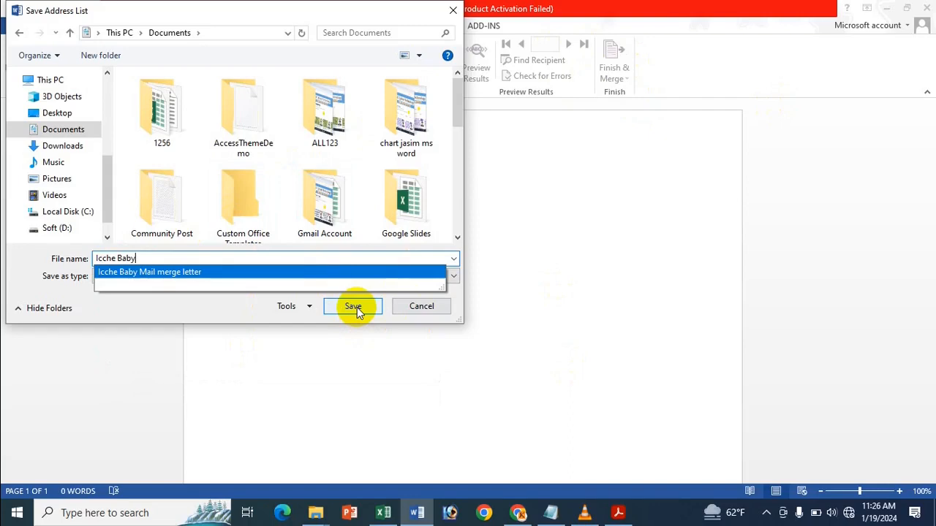
pyautogui.click(353, 306)
pyautogui.click(353, 307)
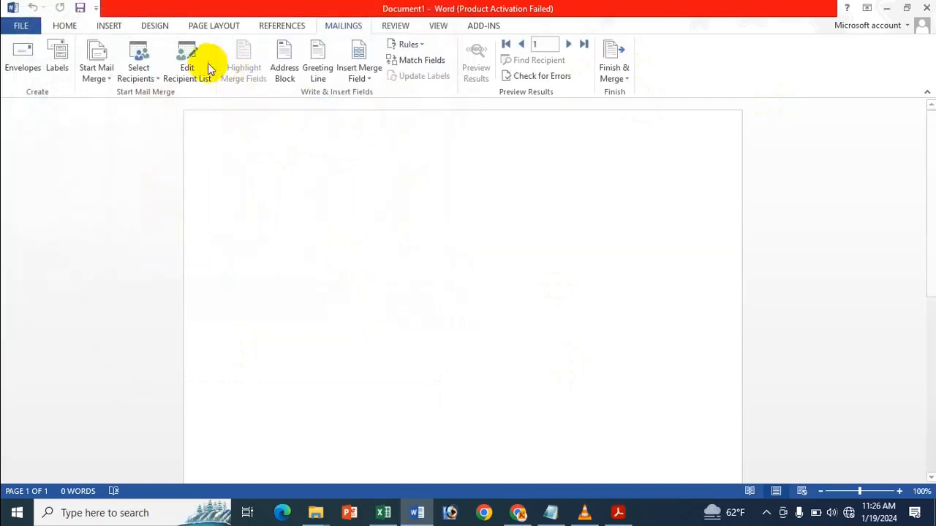
# Step: In the Excel shortcuts workbook, look up the Insert merge field shortcut, Alt+Shift+F
pyautogui.click(383, 512)
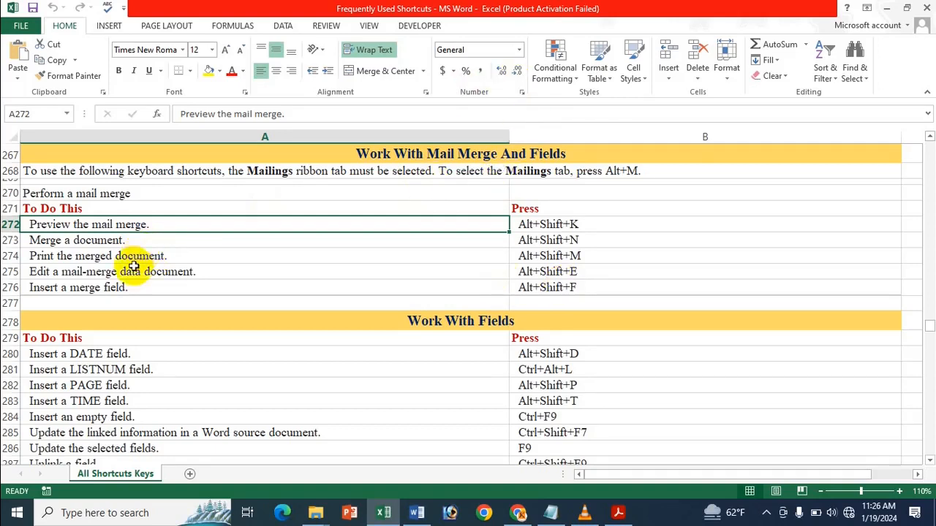
pyautogui.click(143, 288)
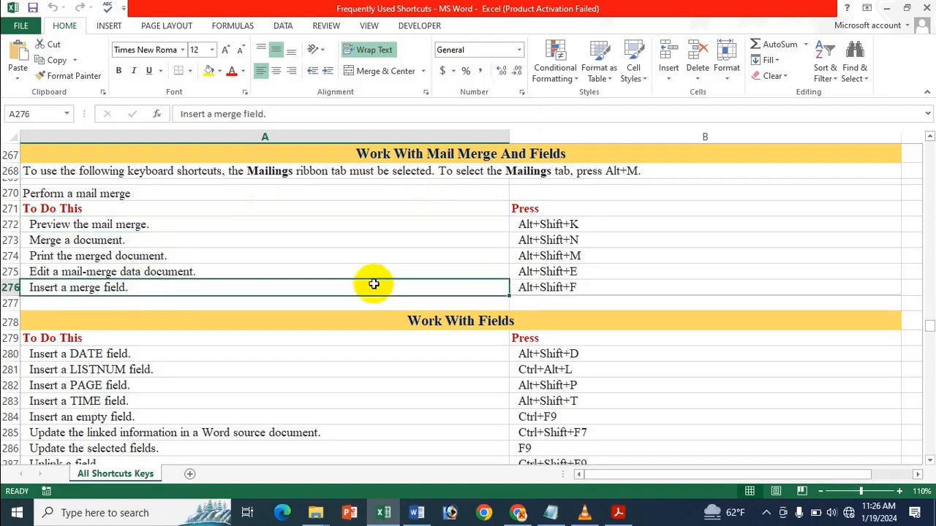
pyautogui.click(536, 290)
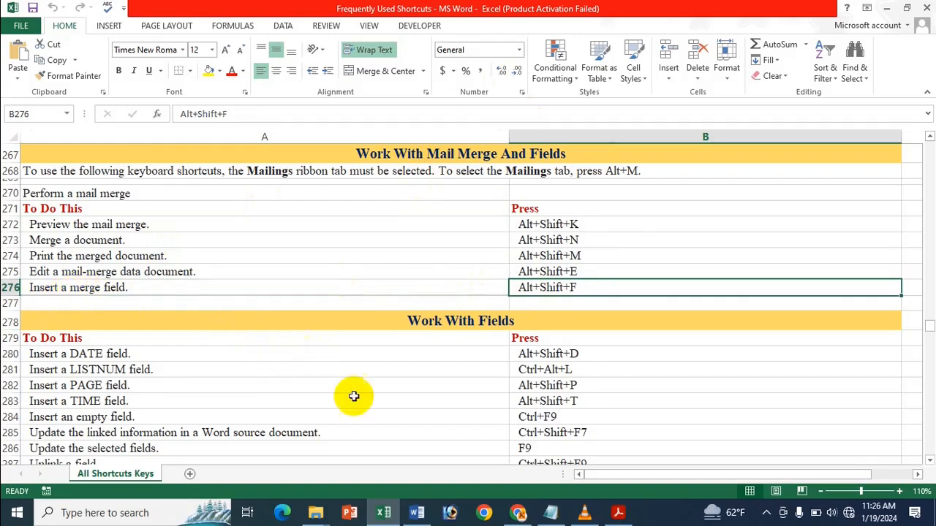
# Step: Back in Word, insert the First_Name merge field using Alt+Shift+F
pyautogui.click(418, 514)
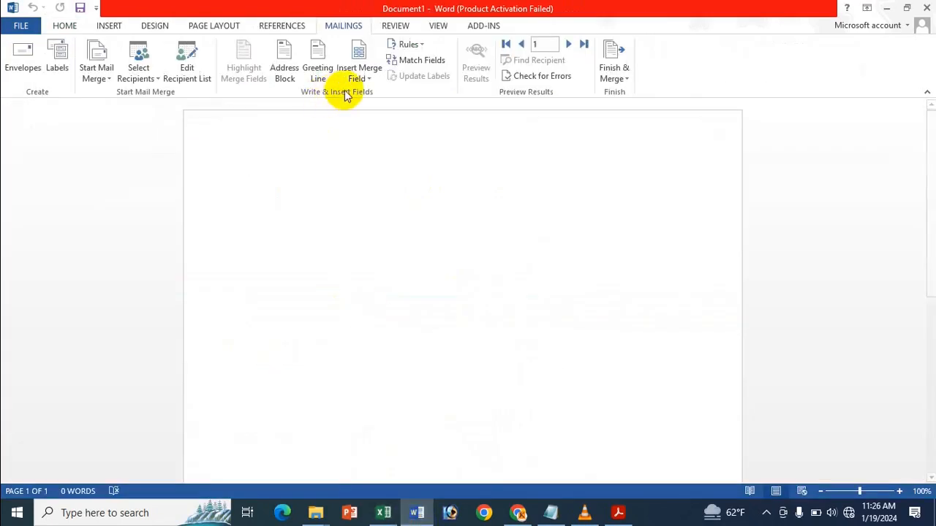
pyautogui.click(365, 80)
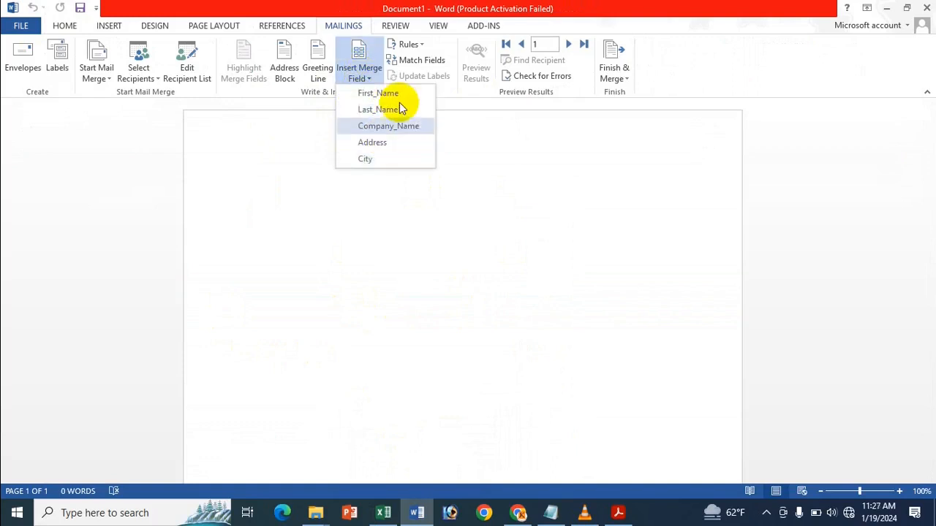
pyautogui.click(349, 7)
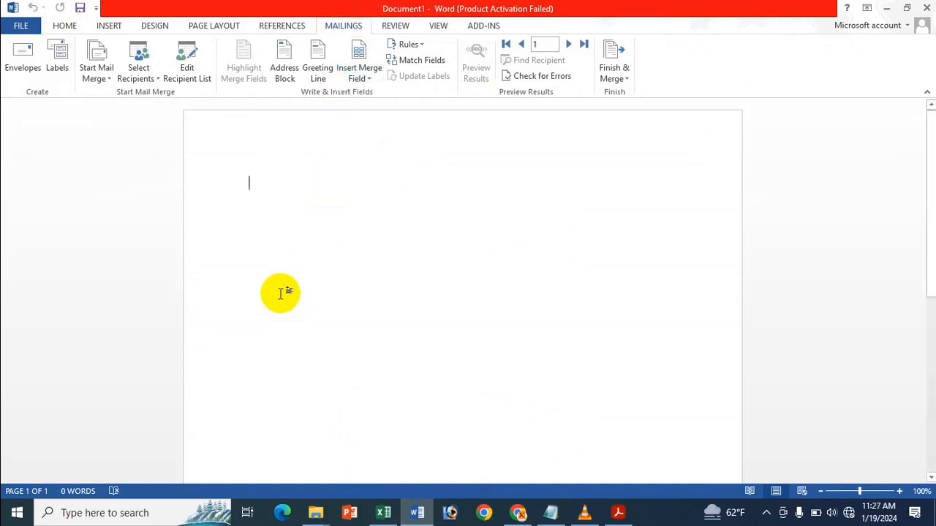
pyautogui.click(383, 513)
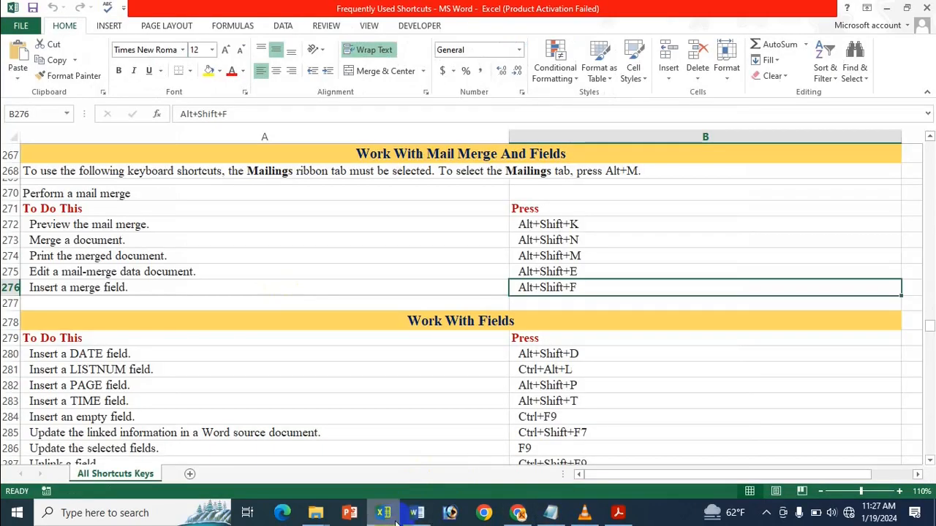
pyautogui.click(413, 514)
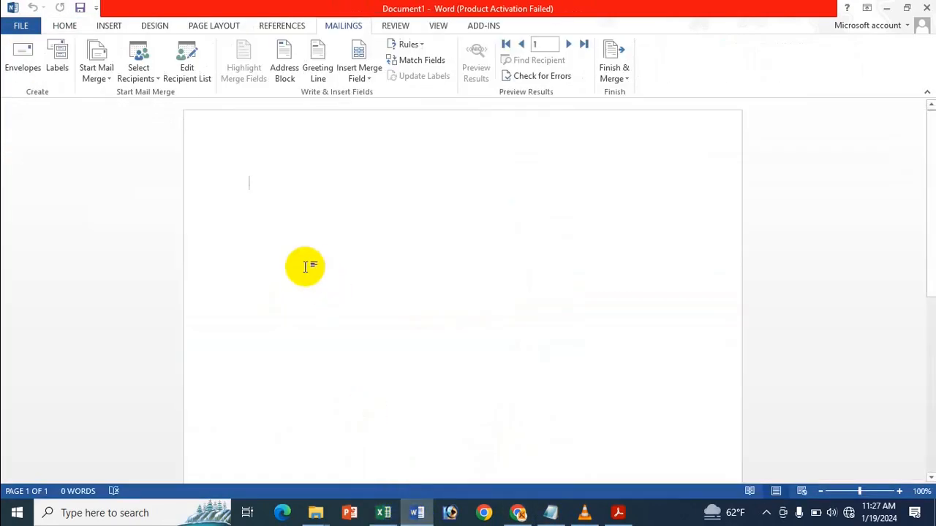
pyautogui.hotkey('alt', 'shift', 'f')
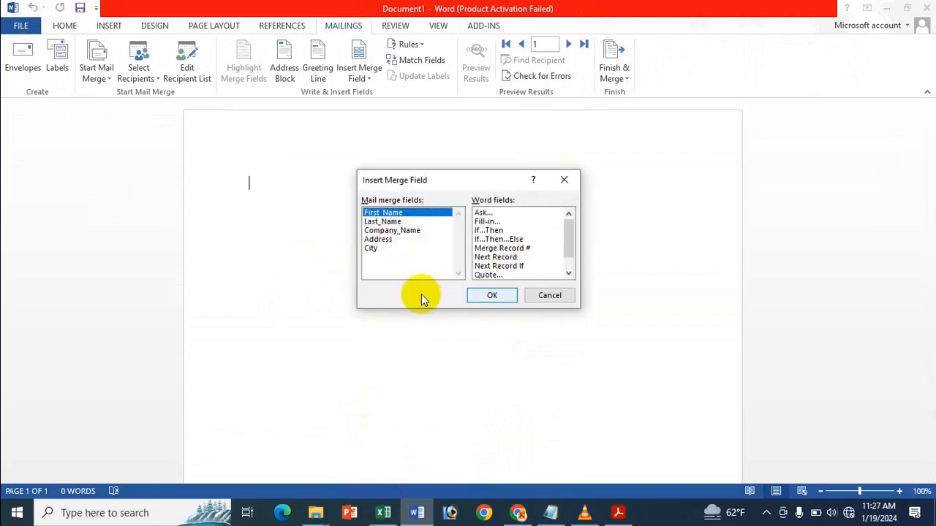
pyautogui.click(500, 300)
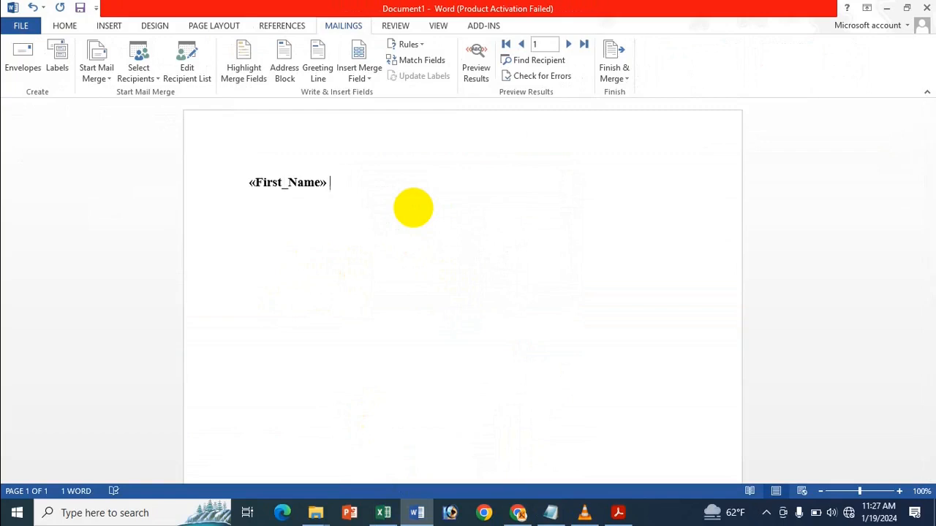
# Step: Add Last_Name after First_Name, then Company_Name on a new line
pyautogui.hotkey('alt', 'shift', 'f')
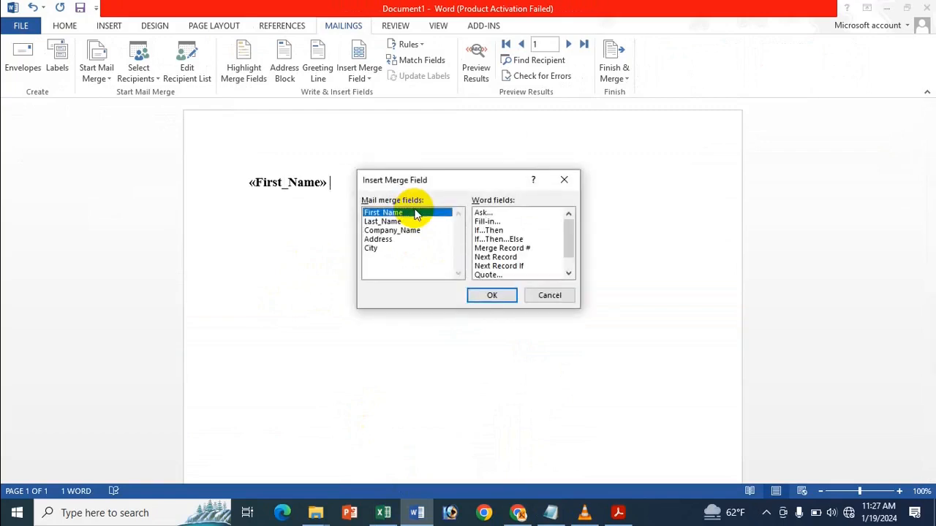
pyautogui.click(404, 222)
pyautogui.click(494, 296)
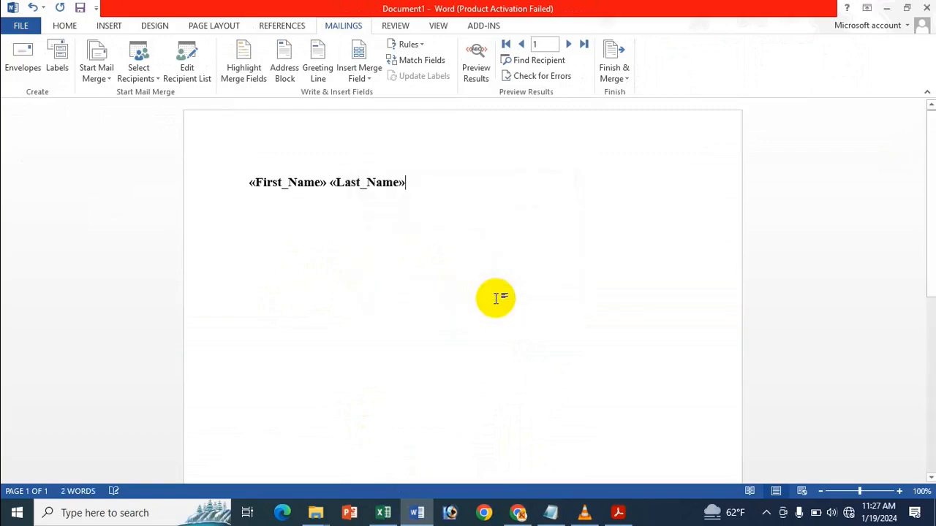
pyautogui.press('Return')
pyautogui.hotkey('alt', 'shift', 'f')
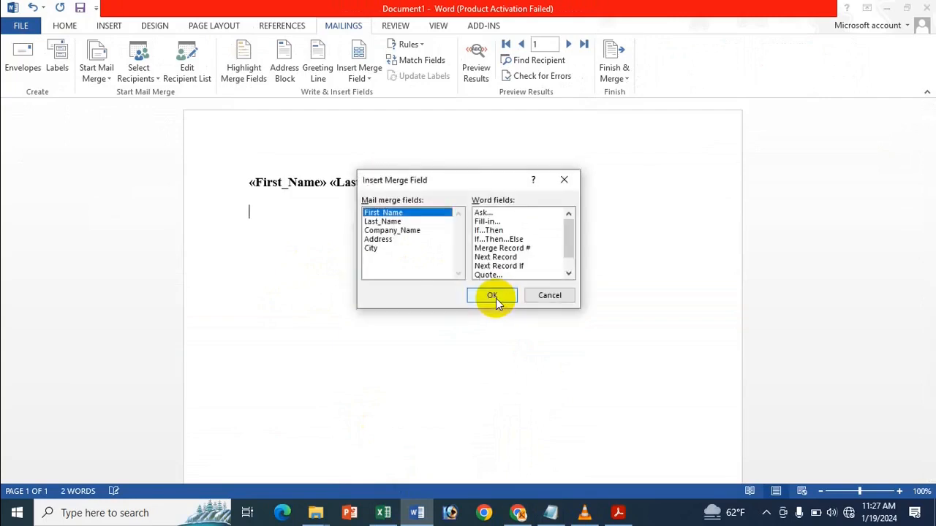
pyautogui.click(399, 230)
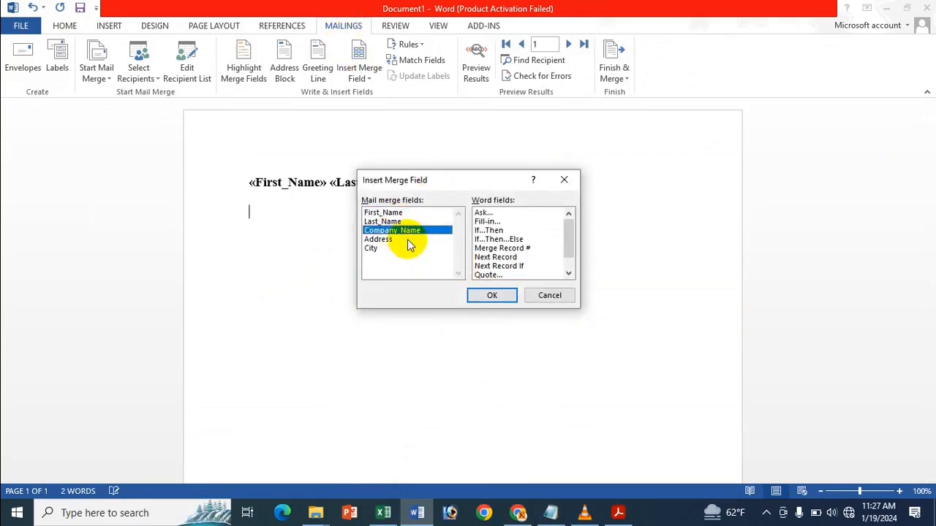
pyautogui.click(497, 296)
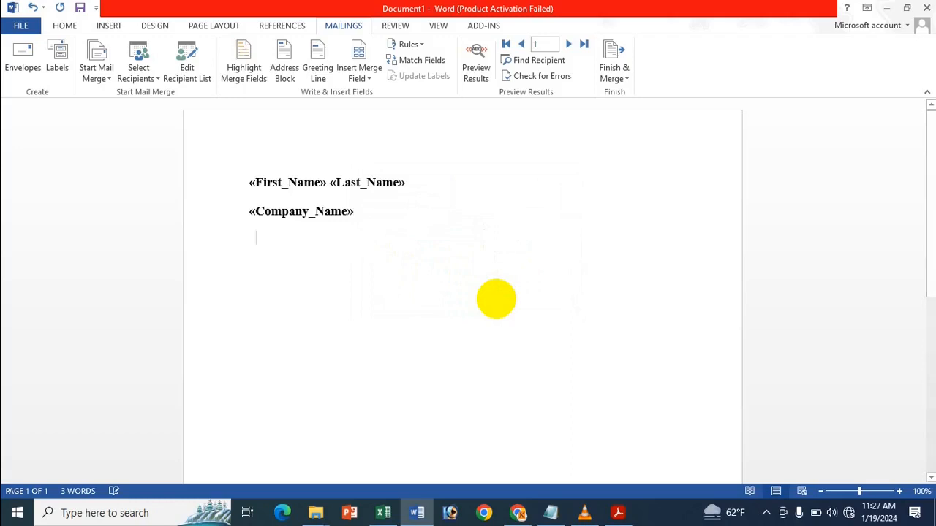
# Step: Insert the Address and City merge fields
pyautogui.hotkey('alt', 'shift', 'f')
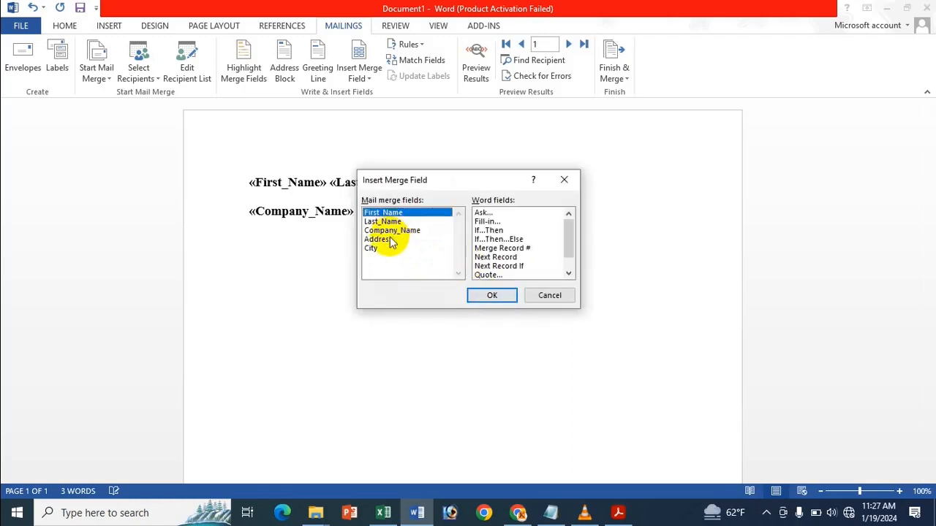
pyautogui.click(386, 239)
pyautogui.click(493, 296)
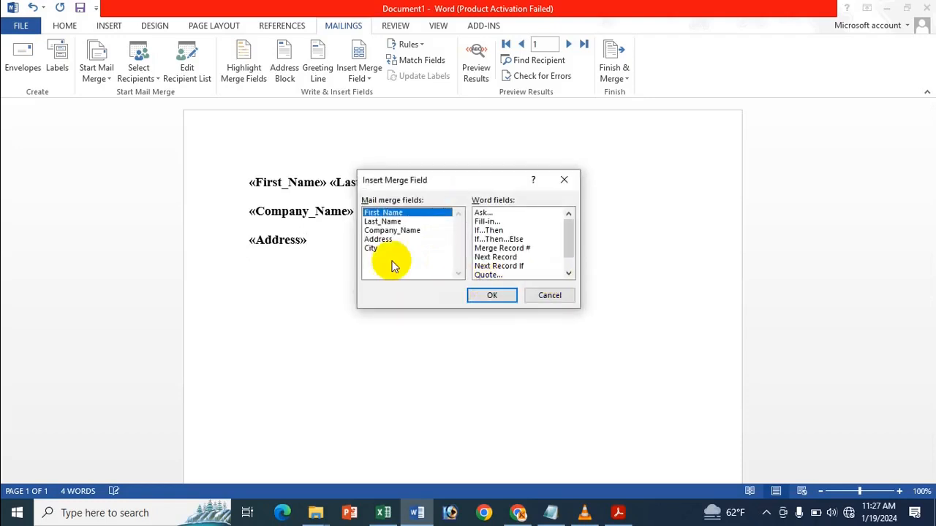
pyautogui.click(382, 249)
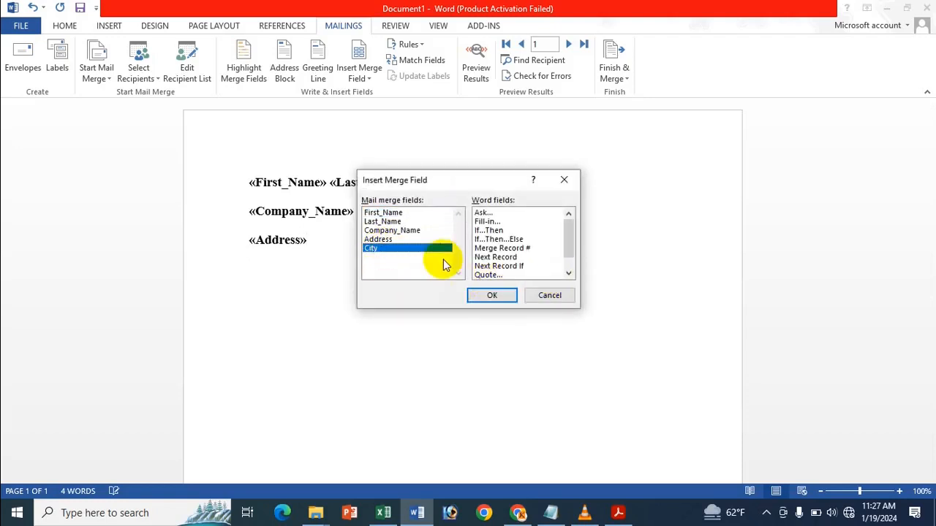
pyautogui.click(491, 296)
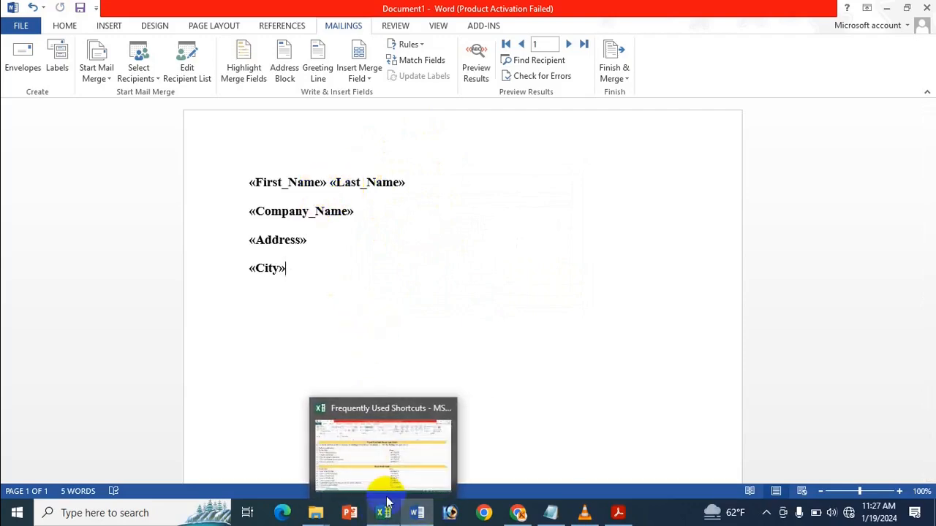
# Step: Check the preview shortcut in Excel, then open Checking and Reporting Errors from First_Name with Alt+Shift+K
pyautogui.click(369, 441)
pyautogui.click(569, 228)
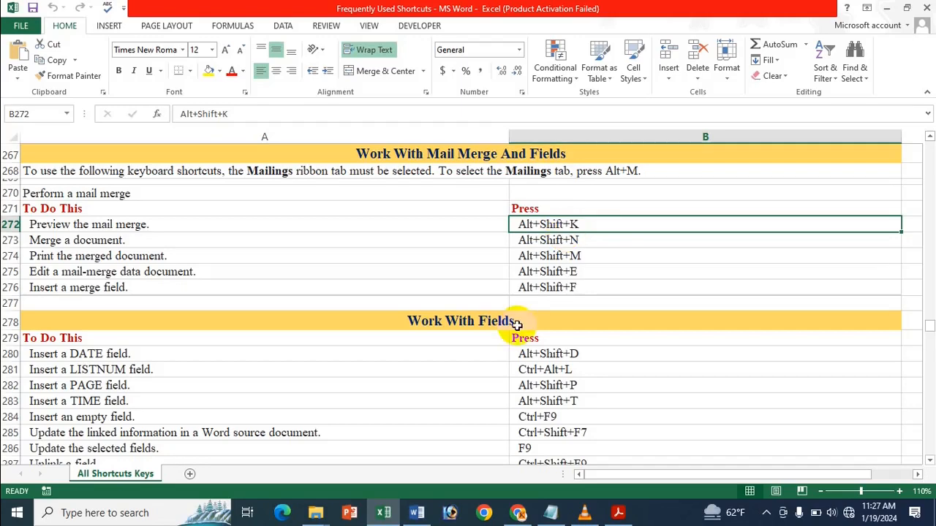
pyautogui.click(417, 513)
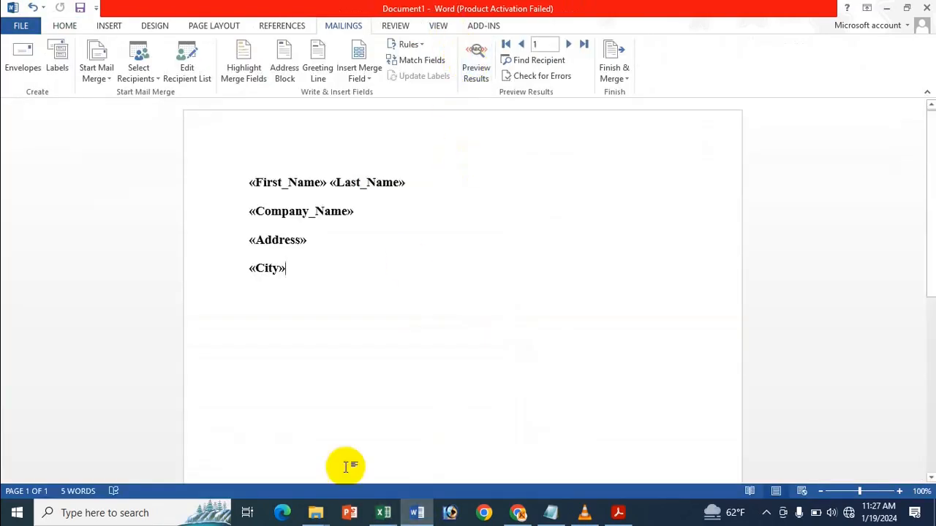
pyautogui.click(383, 512)
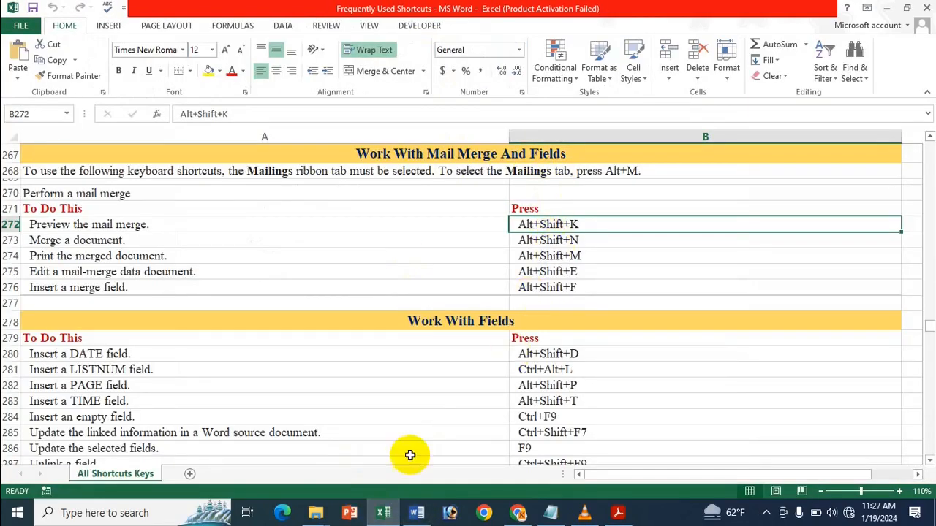
pyautogui.click(417, 512)
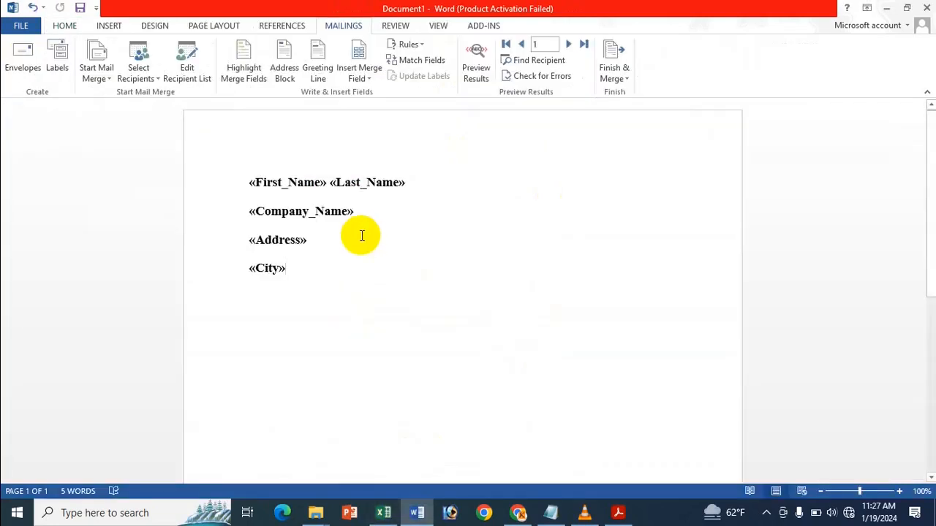
pyautogui.click(257, 184)
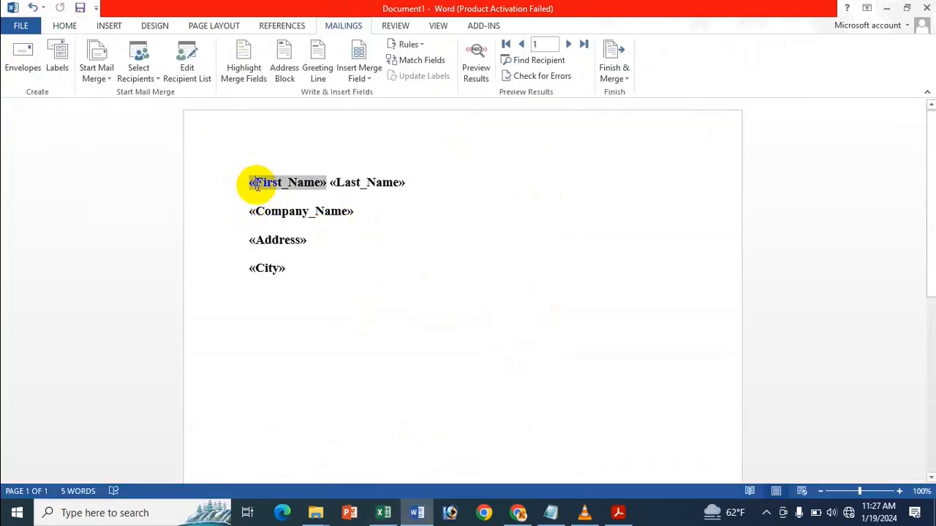
pyautogui.hotkey('alt', 'shift', 'k')
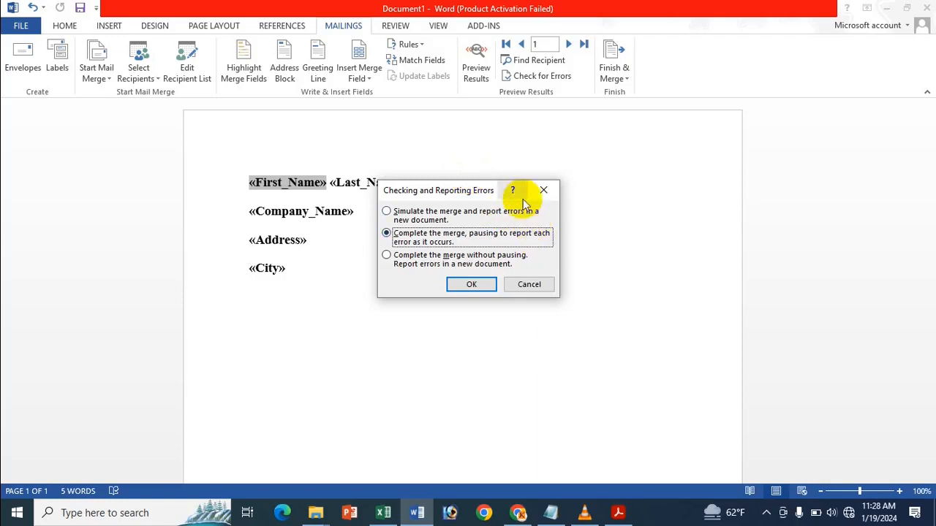
# Step: Accept error checking to merge into Letters1 and scroll through its four pages
pyautogui.click(470, 287)
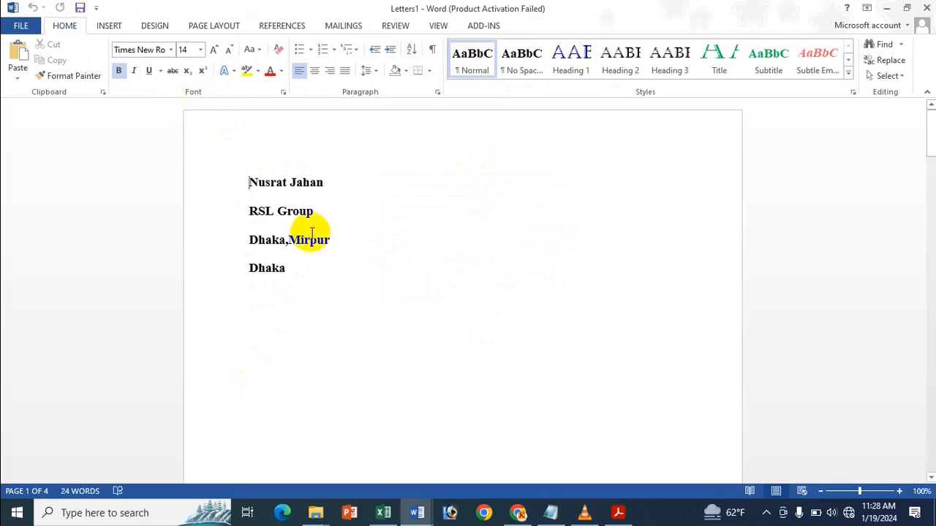
pyautogui.scroll(-15, 308, 257)
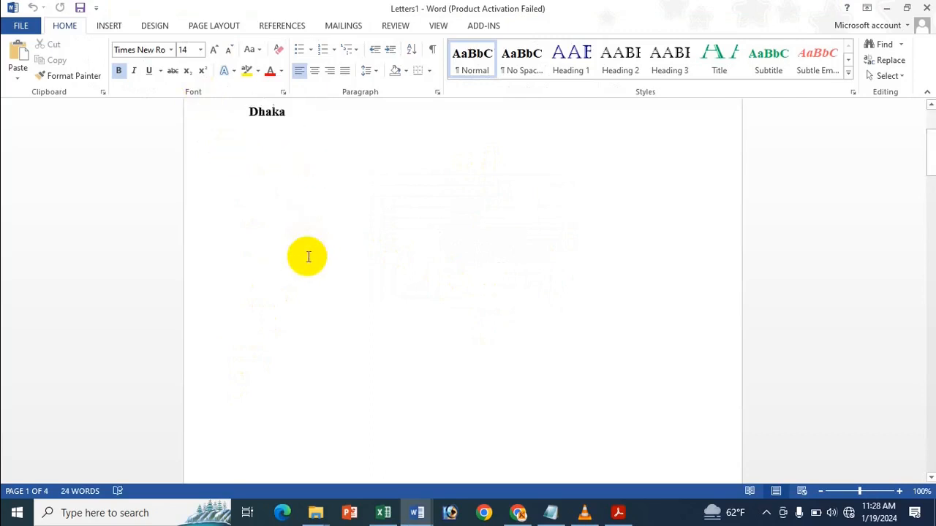
pyautogui.scroll(1, 292, 255)
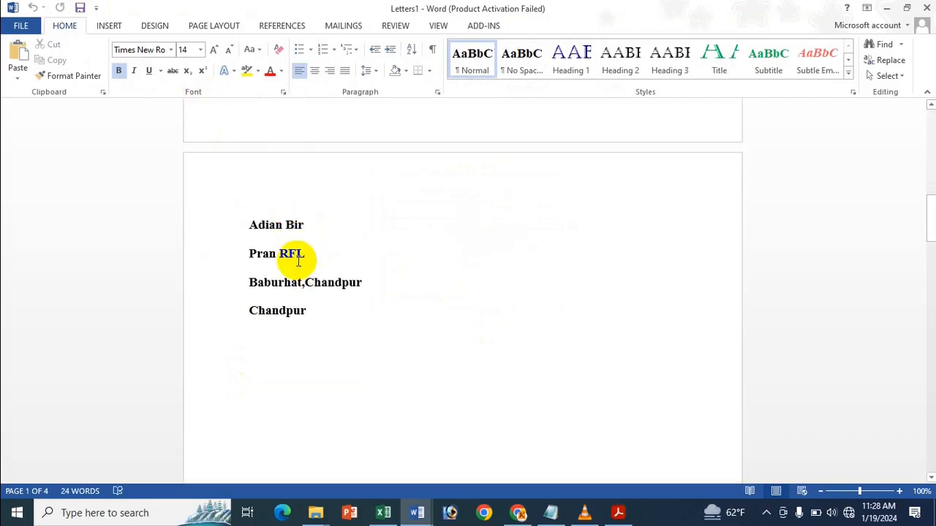
pyautogui.scroll(-8, 303, 273)
pyautogui.scroll(-5, 304, 275)
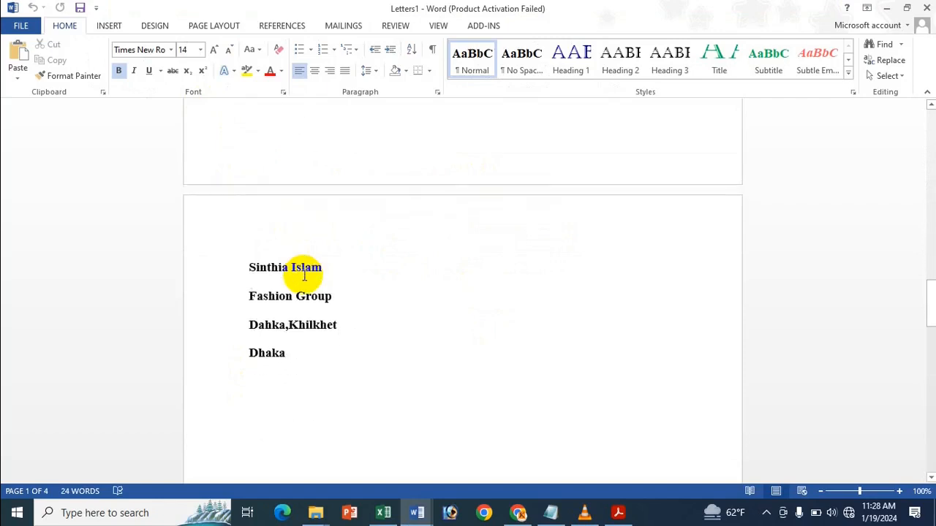
pyautogui.scroll(-15, 299, 276)
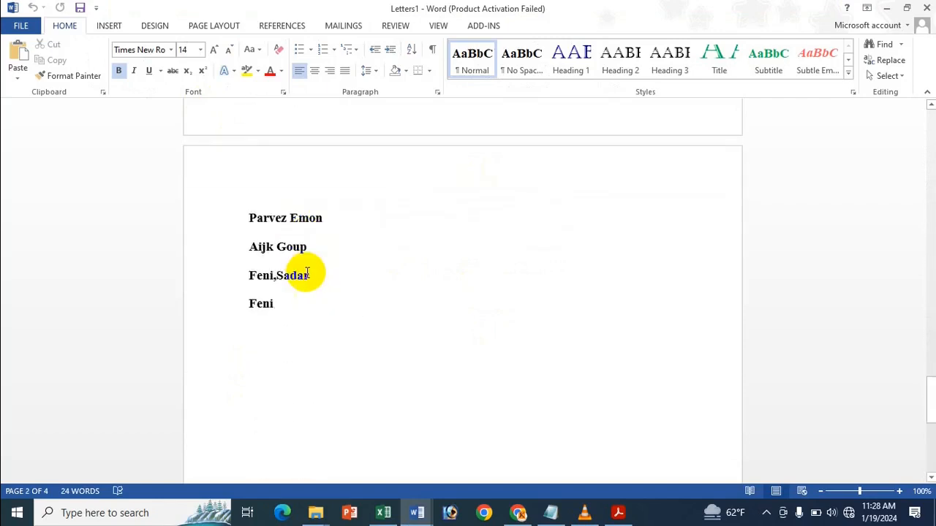
pyautogui.scroll(1, 307, 273)
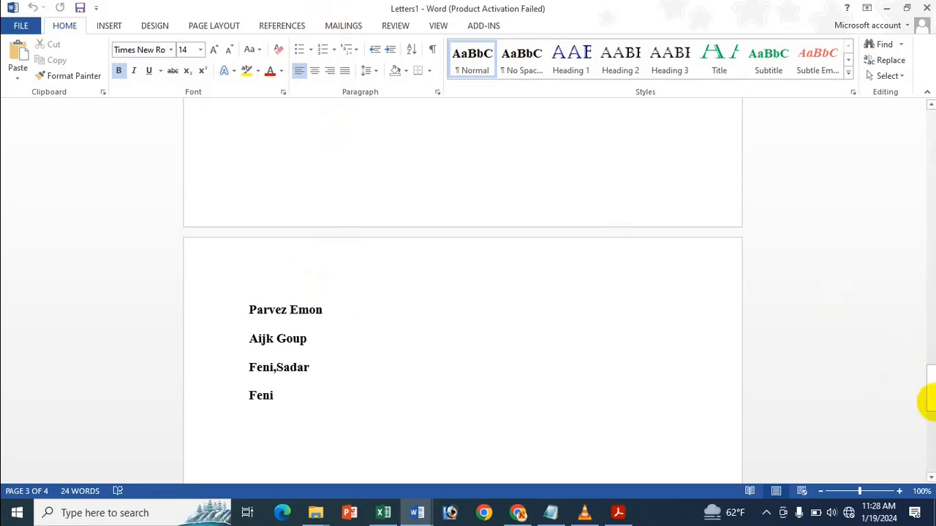
pyautogui.moveTo(932, 394); pyautogui.dragTo(927, 109)
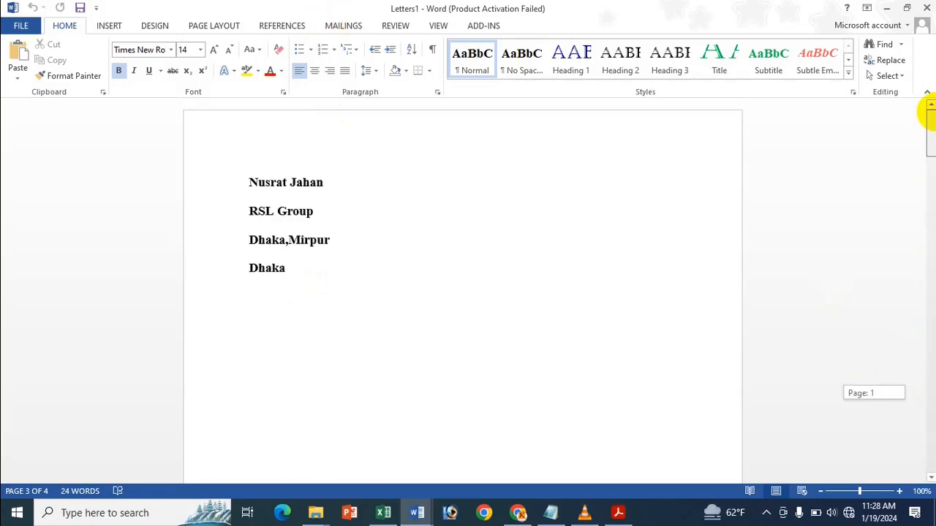
# Step: Look up the merge-document shortcut in Excel, then return to Document1
pyautogui.click(383, 513)
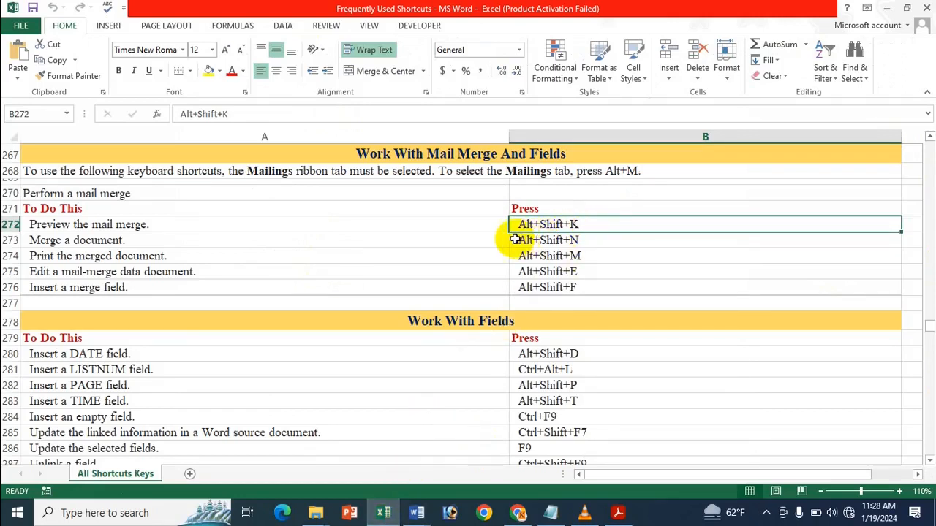
pyautogui.click(556, 242)
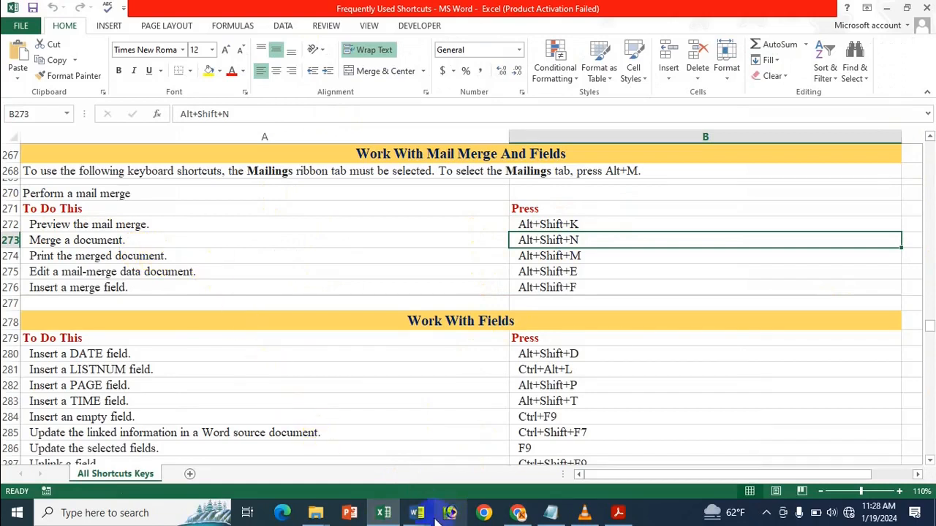
pyautogui.moveTo(416, 512)
pyautogui.click(350, 468)
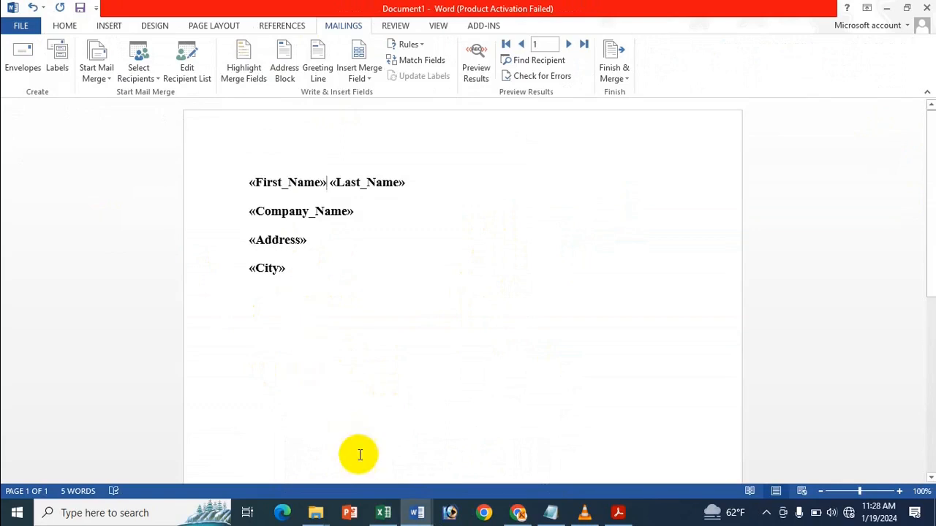
# Step: Merge All records to a new document with Alt+Shift+N, producing Letters2
pyautogui.hotkey('alt', 'shift', 'n')
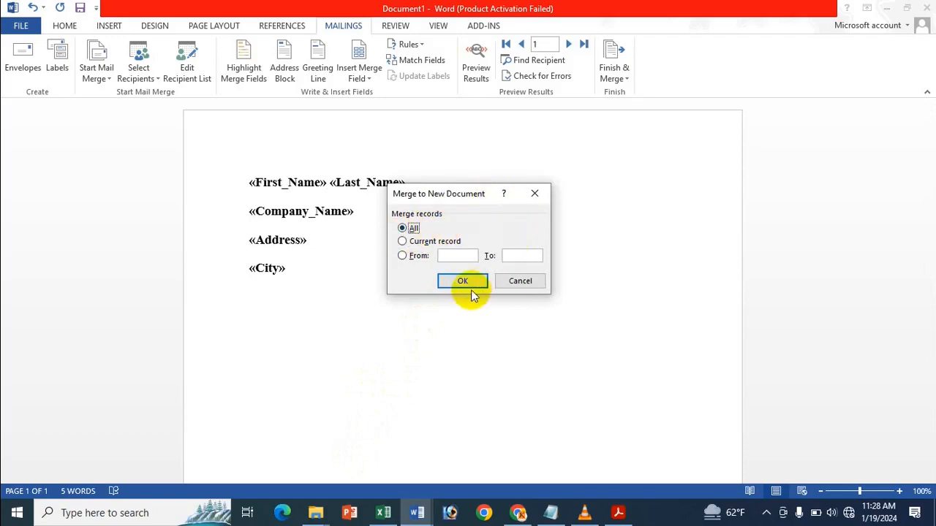
pyautogui.click(434, 242)
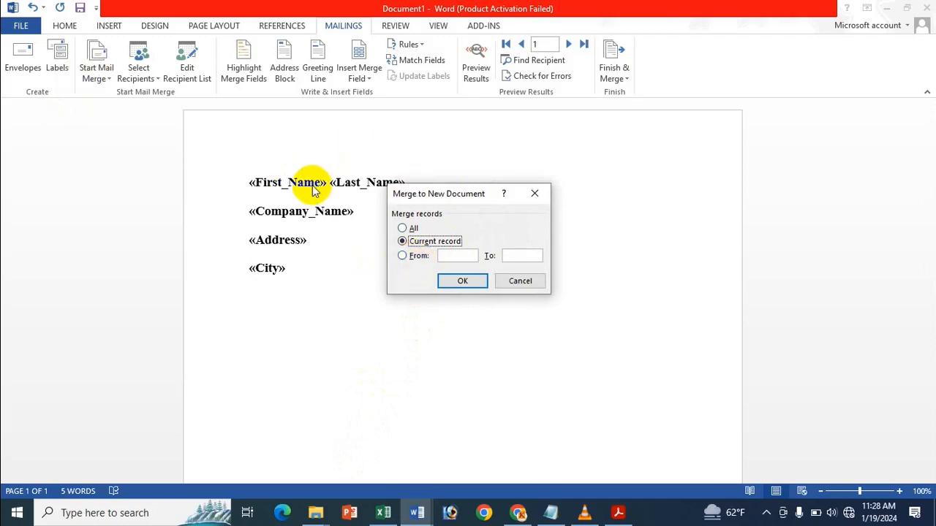
pyautogui.click(427, 257)
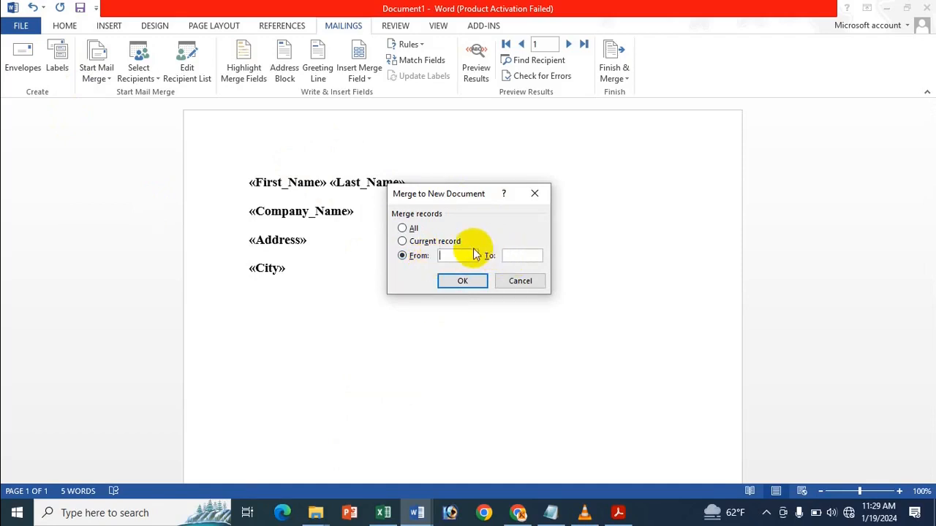
pyautogui.click(409, 229)
pyautogui.click(467, 281)
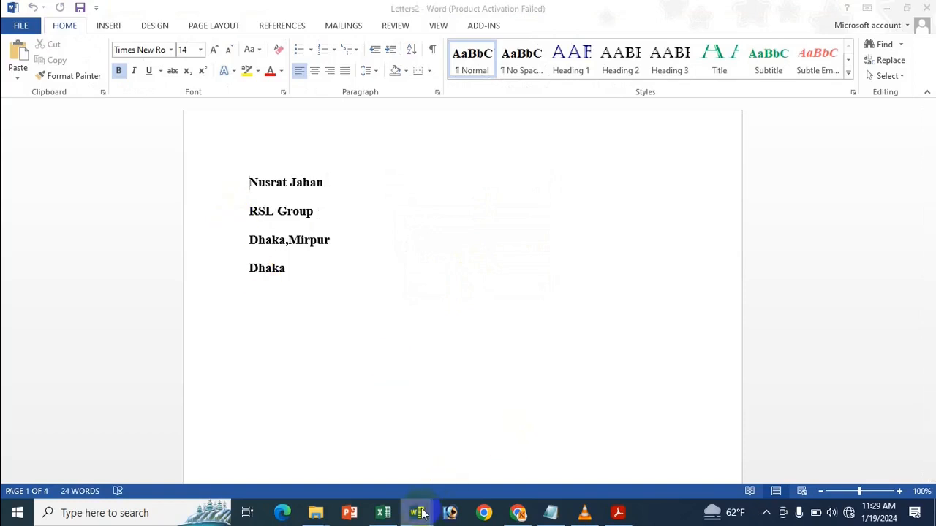
# Step: Close Letters2 without saving
pyautogui.moveTo(419, 511)
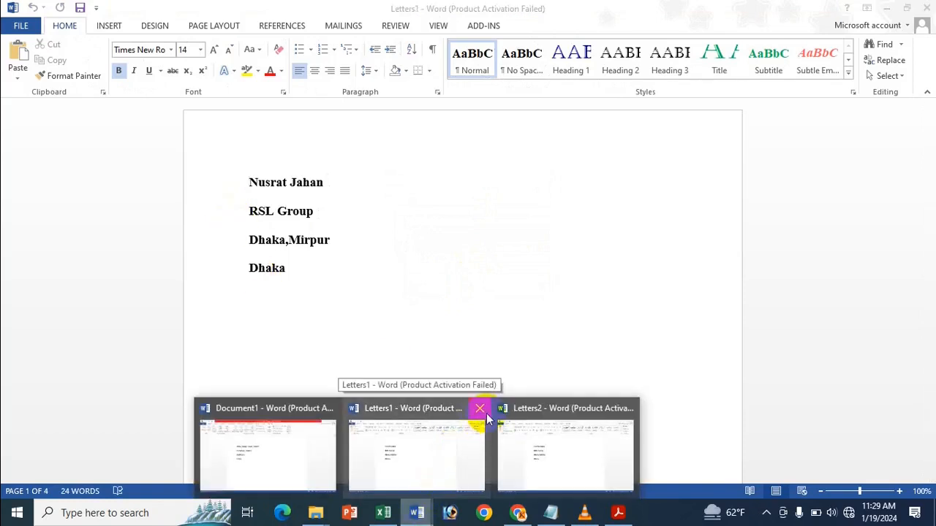
pyautogui.click(630, 406)
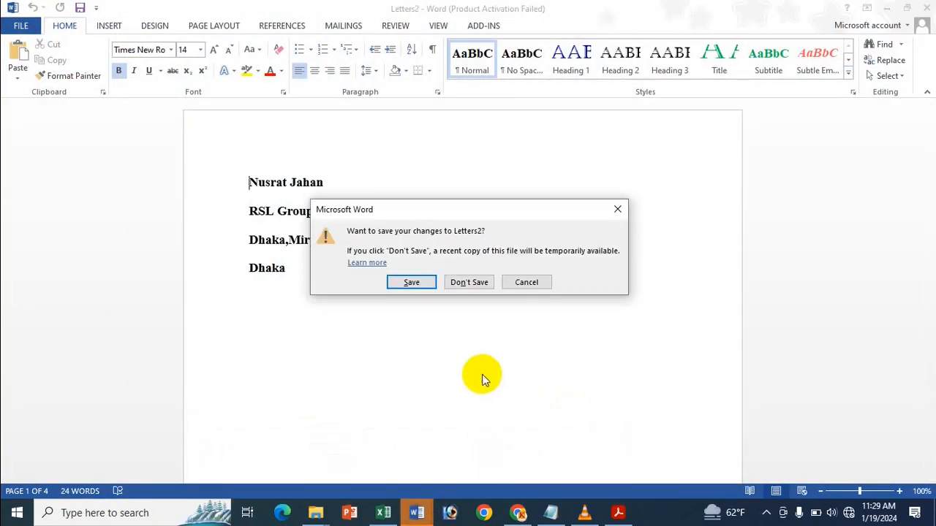
pyautogui.click(471, 280)
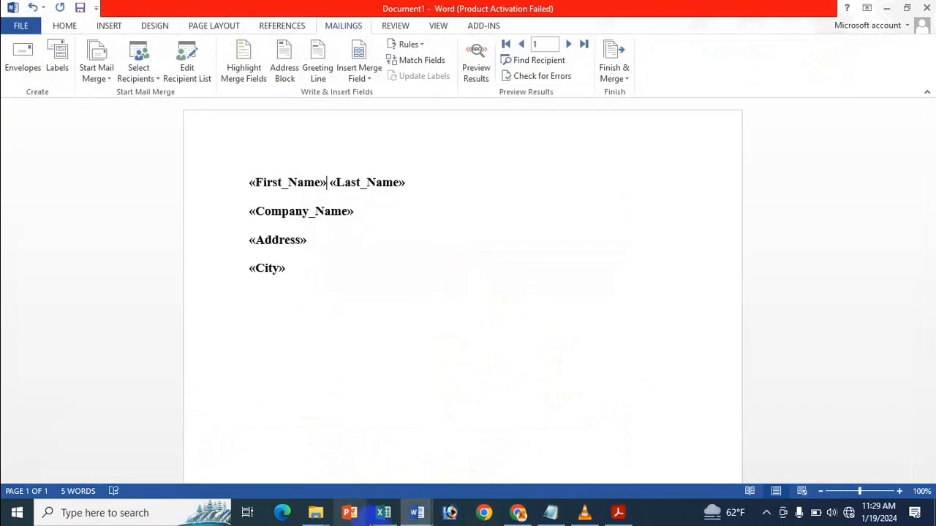
# Step: Look up the print-merge shortcut in Excel, then bring Document1 back
pyautogui.click(383, 512)
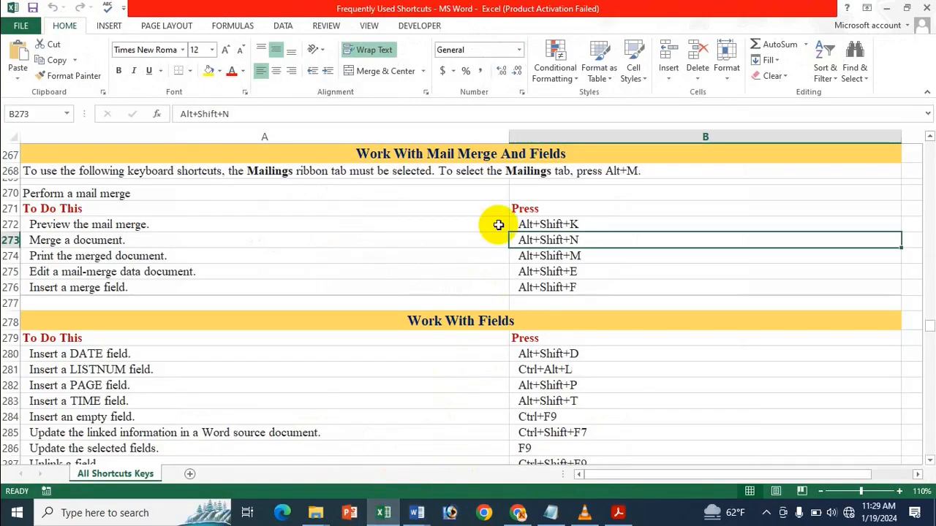
pyautogui.click(576, 261)
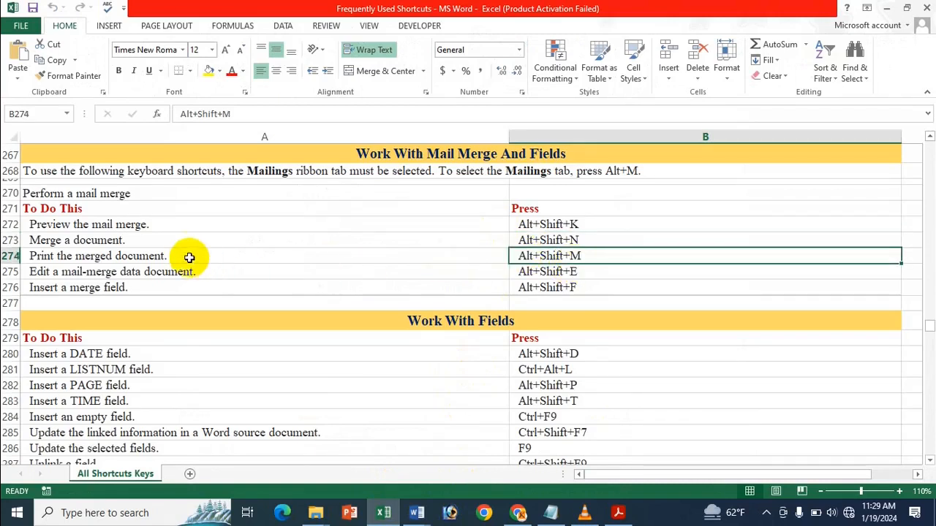
pyautogui.moveTo(416, 512)
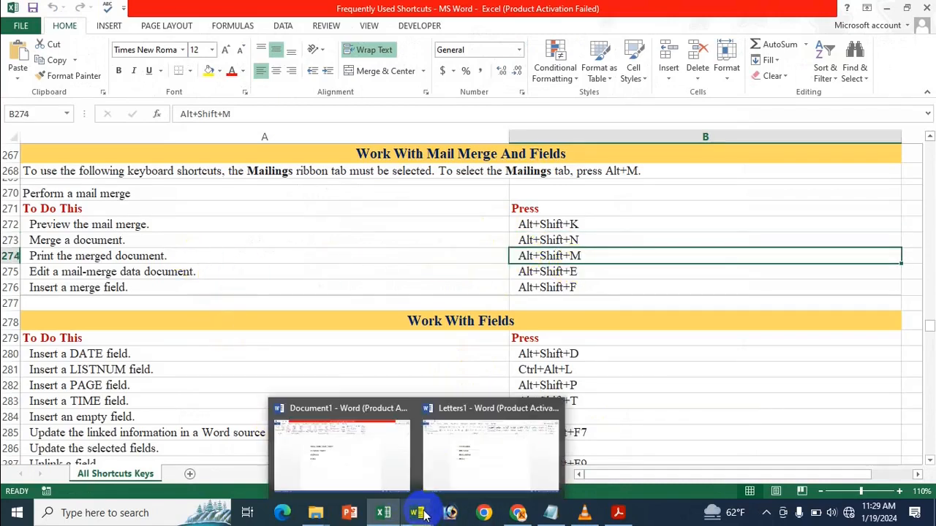
pyautogui.click(364, 478)
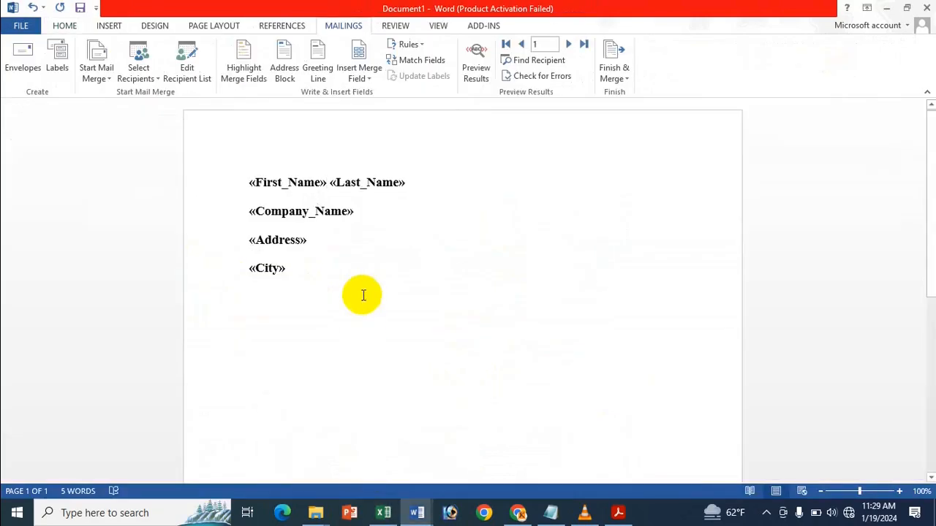
pyautogui.moveTo(385, 456)
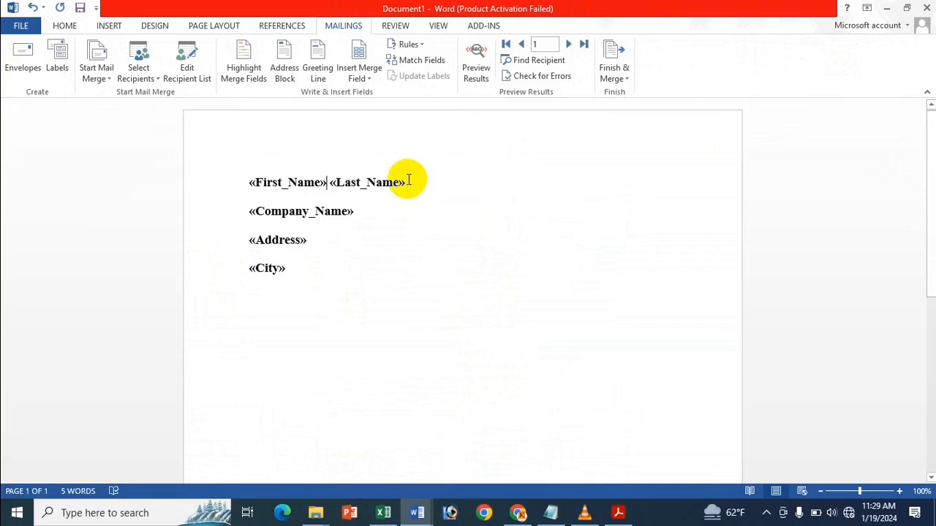
pyautogui.hotkey('alt', 'shift', 'm')
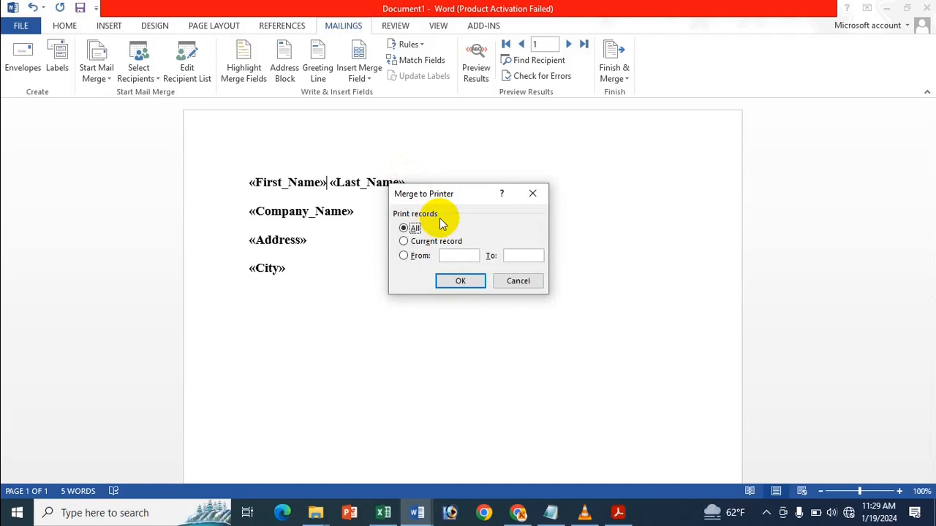
pyautogui.click(451, 284)
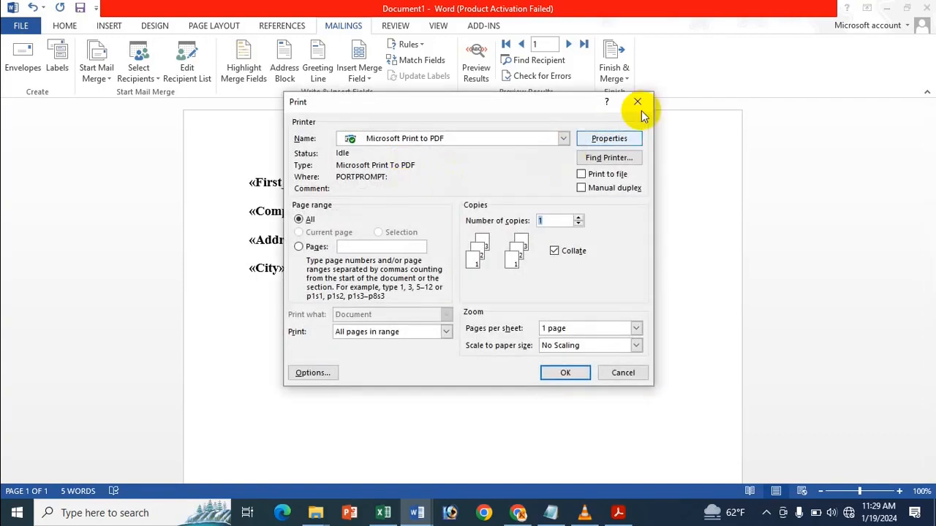
pyautogui.click(645, 103)
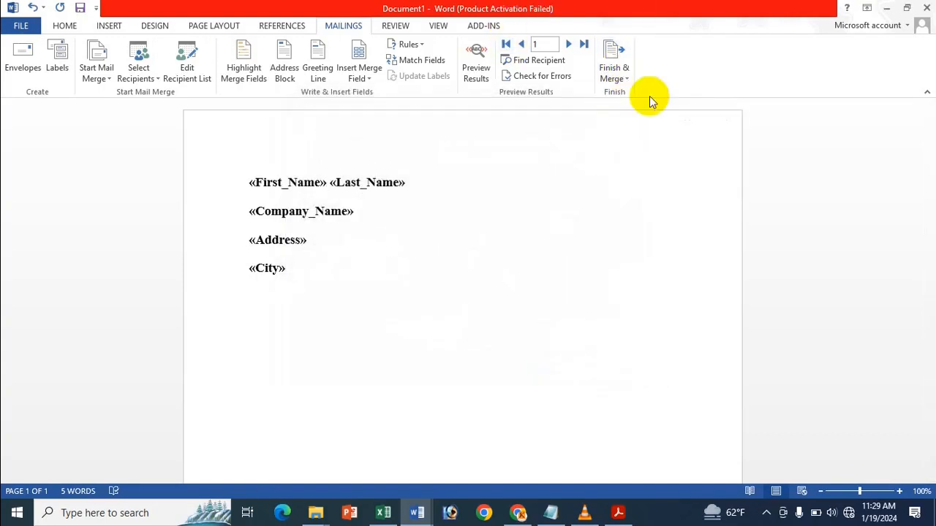
pyautogui.click(625, 73)
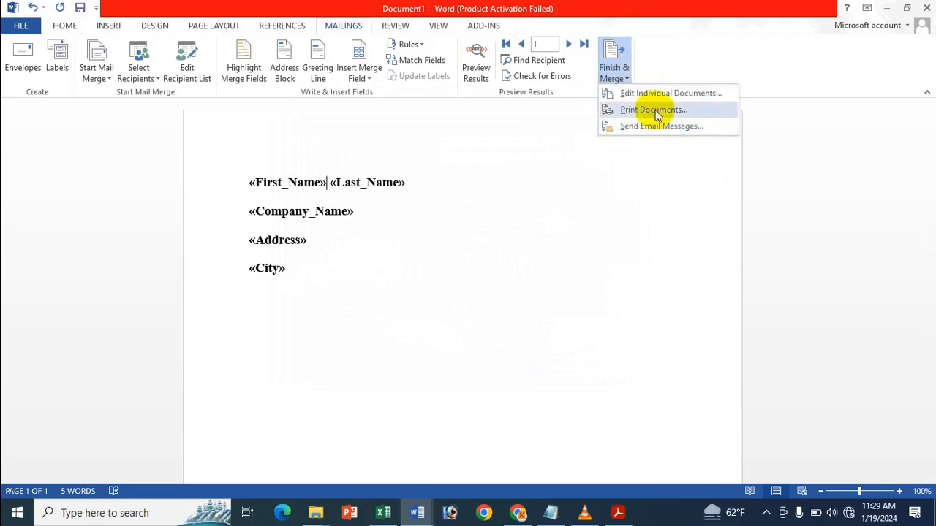
pyautogui.click(653, 109)
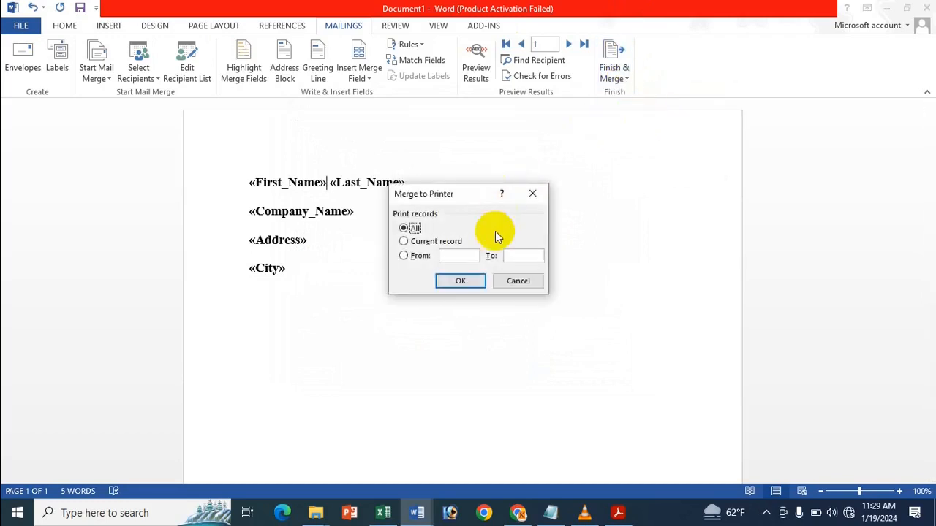
pyautogui.click(461, 281)
pyautogui.click(638, 102)
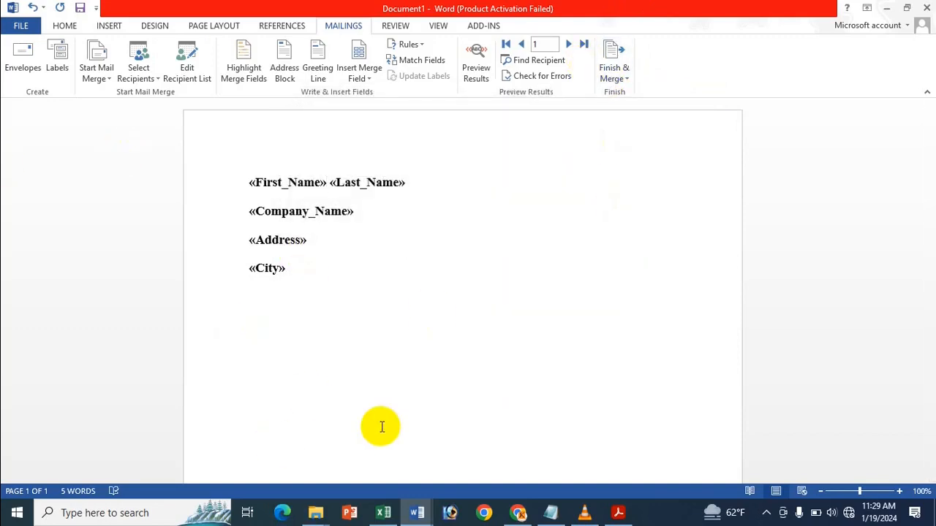
pyautogui.click(382, 518)
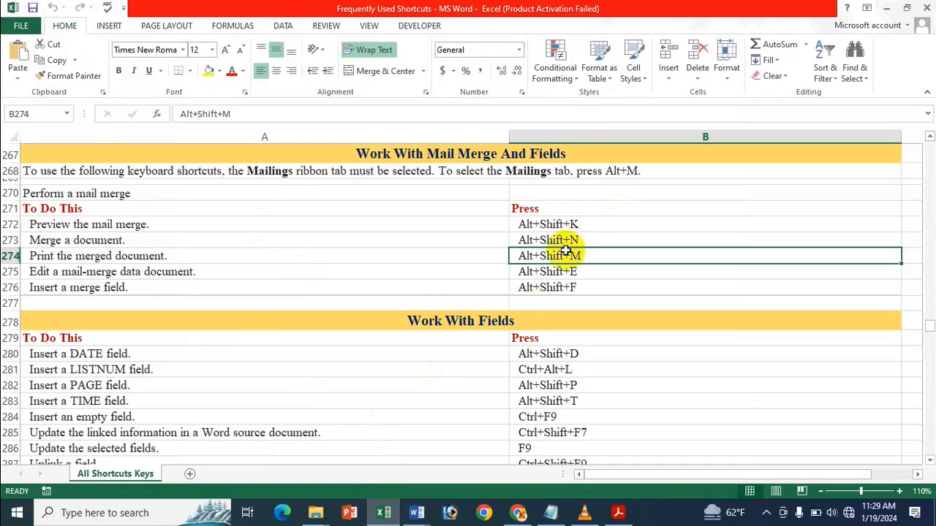
pyautogui.click(560, 274)
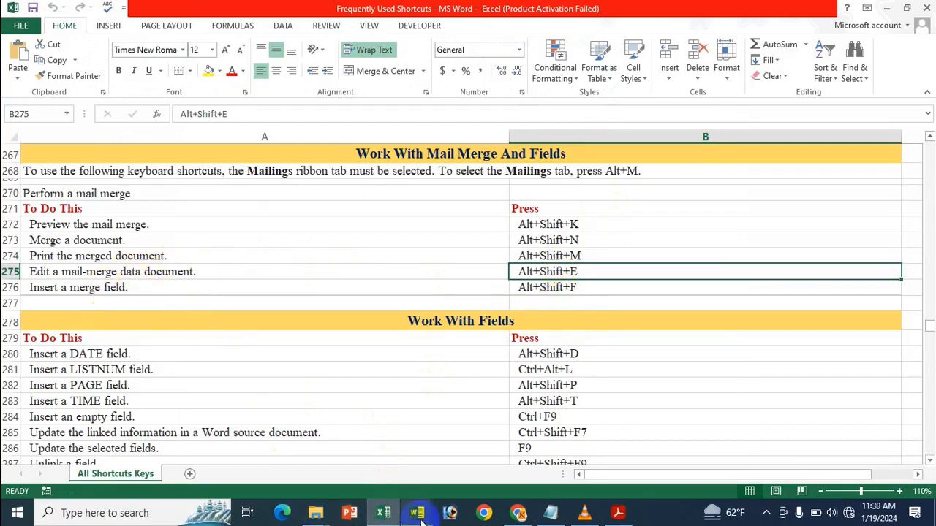
pyautogui.moveTo(416, 512)
pyautogui.click(375, 455)
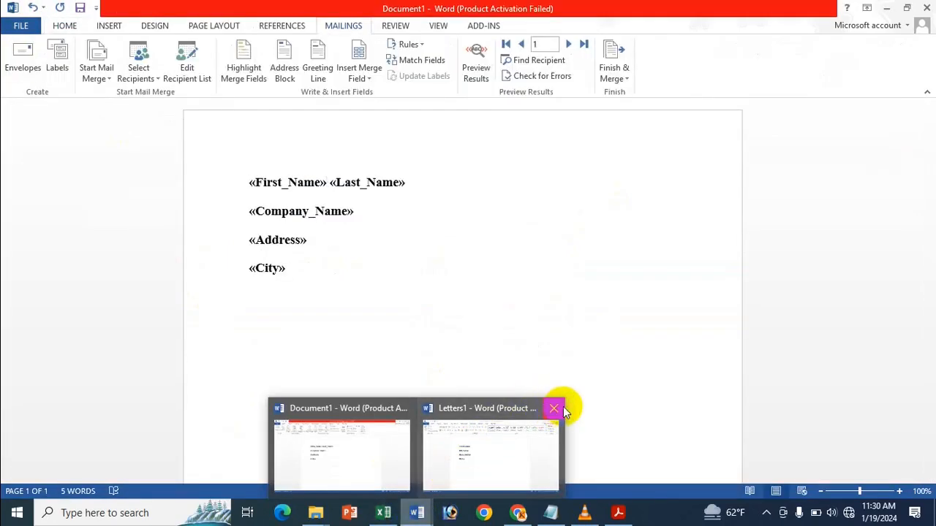
# Step: Close Letters1 without saving and break the link to open the data source
pyautogui.click(556, 408)
pyautogui.click(486, 283)
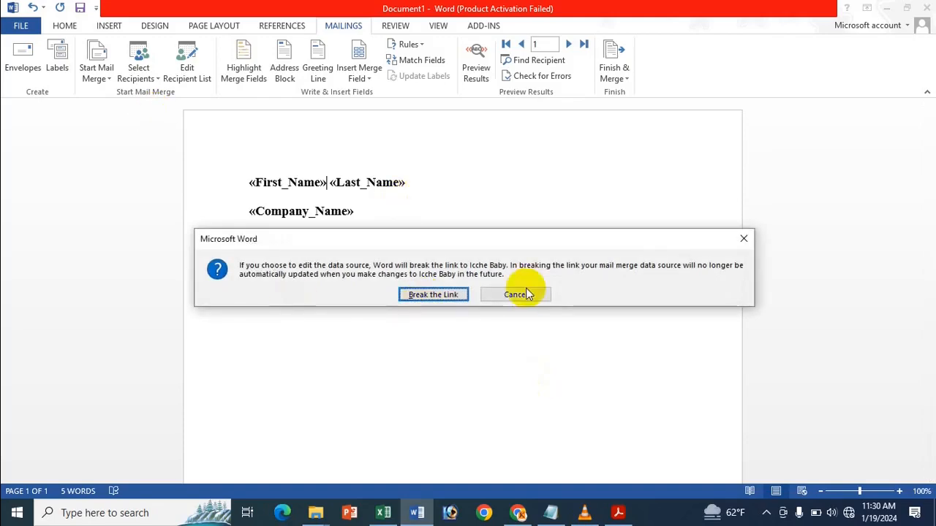
pyautogui.click(436, 298)
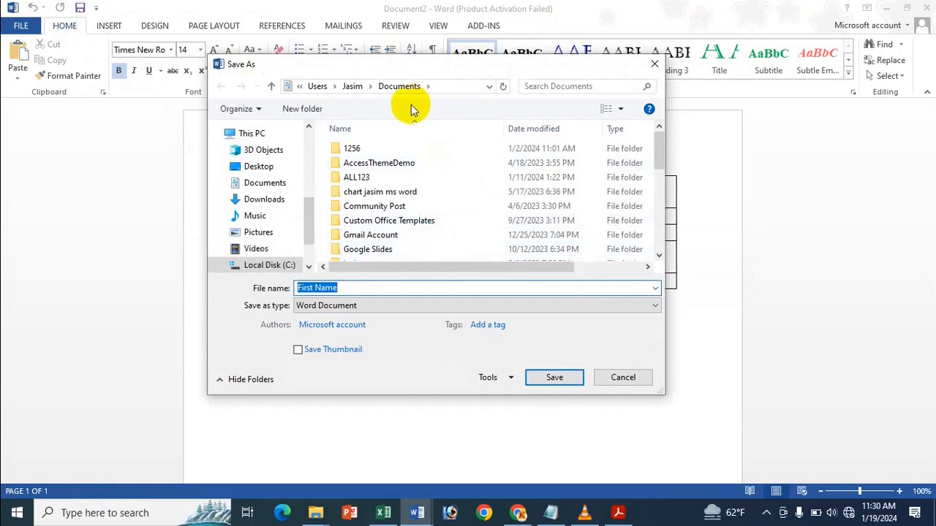
# Step: Save the recipient table in Documents as 'Icche List 123'
pyautogui.click(265, 183)
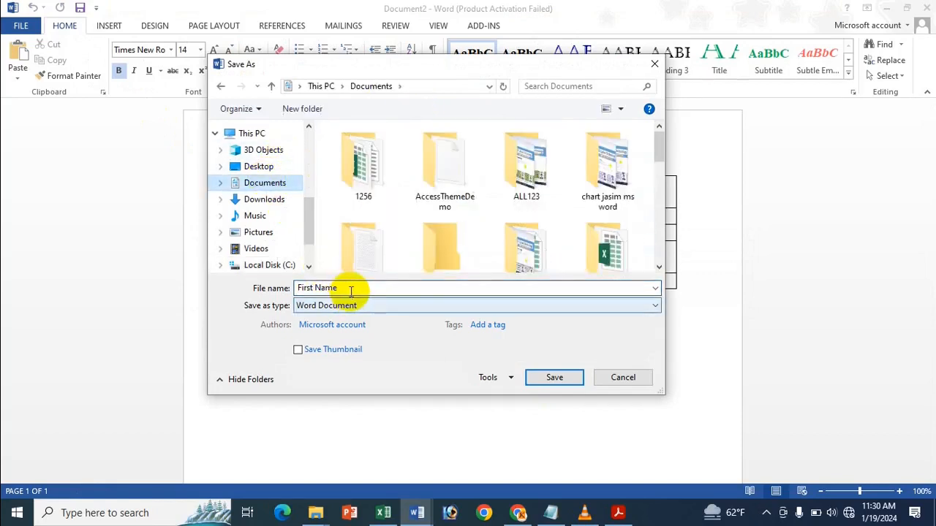
pyautogui.click(351, 291)
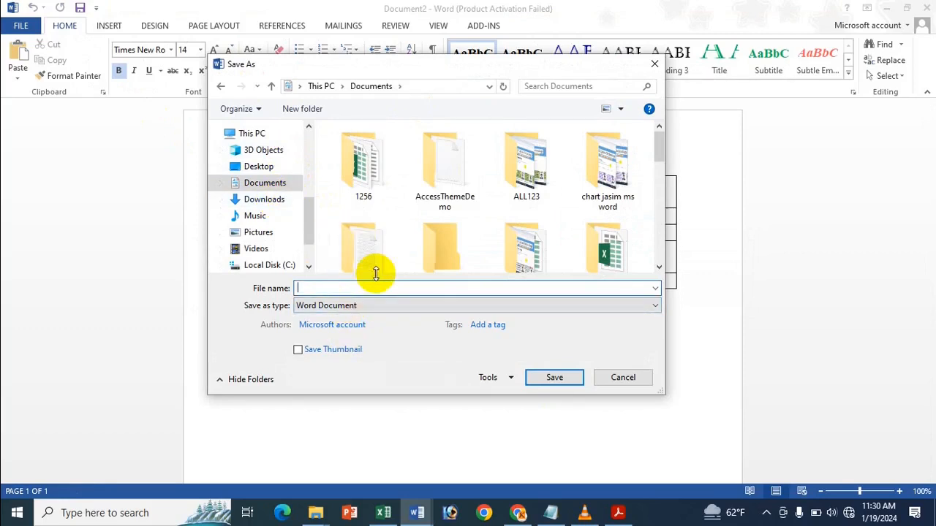
pyautogui.write('Ic')
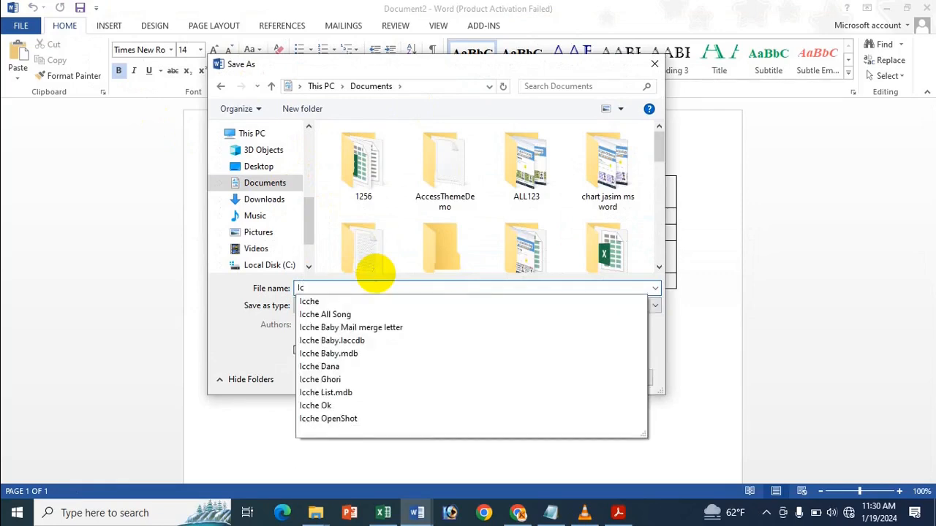
pyautogui.write('che ')
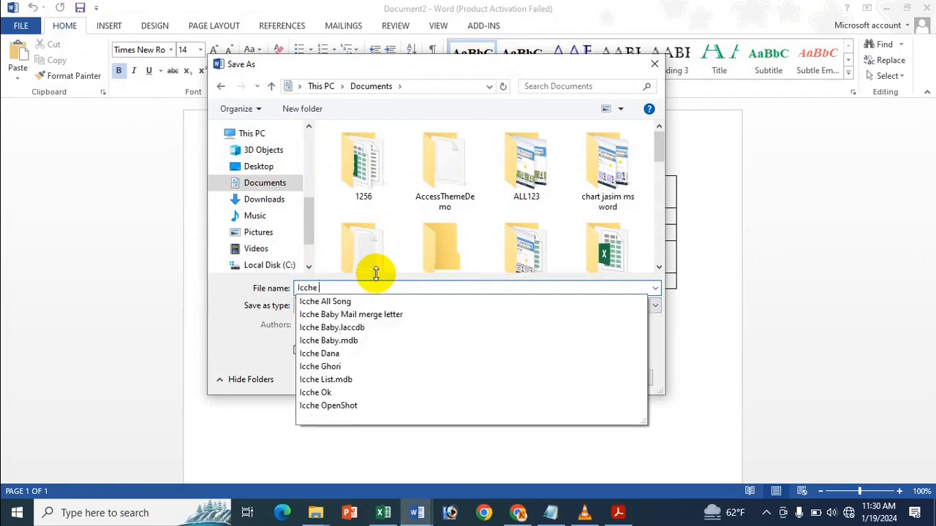
pyautogui.write('Lis')
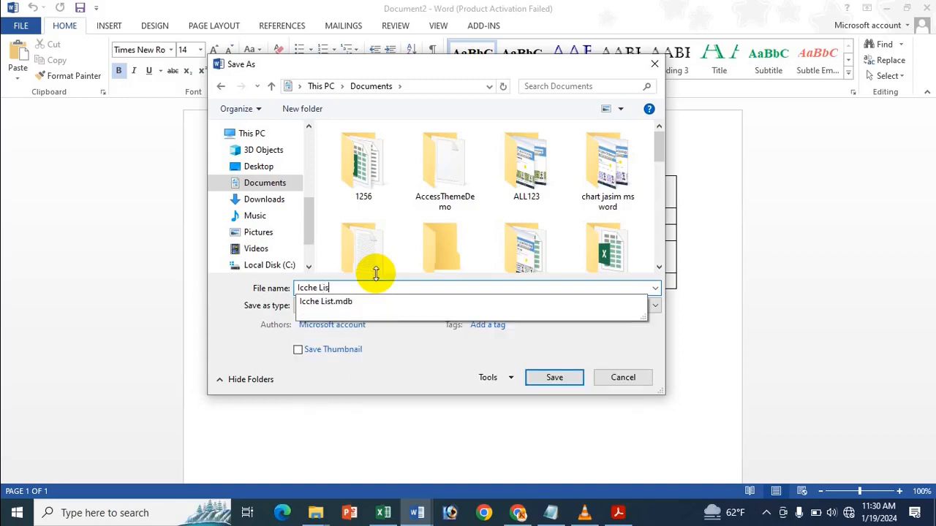
pyautogui.write('t 123')
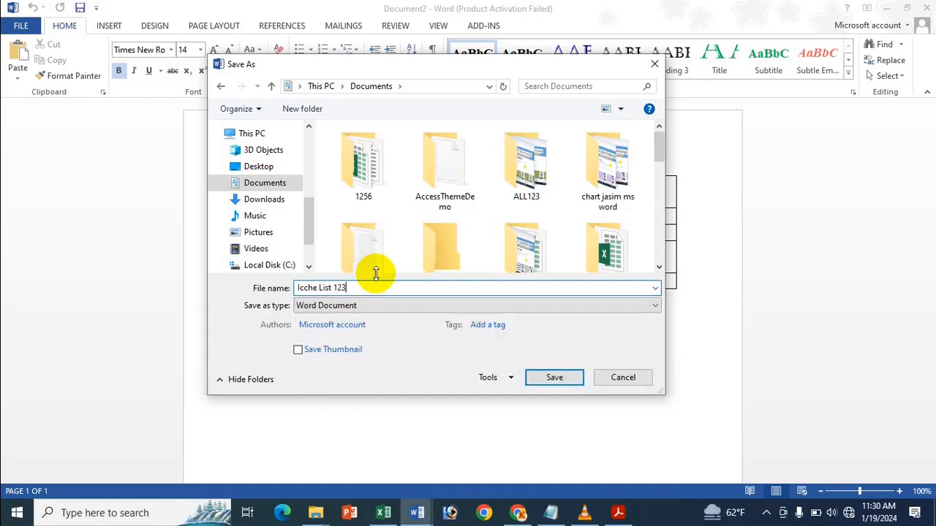
pyautogui.click(565, 381)
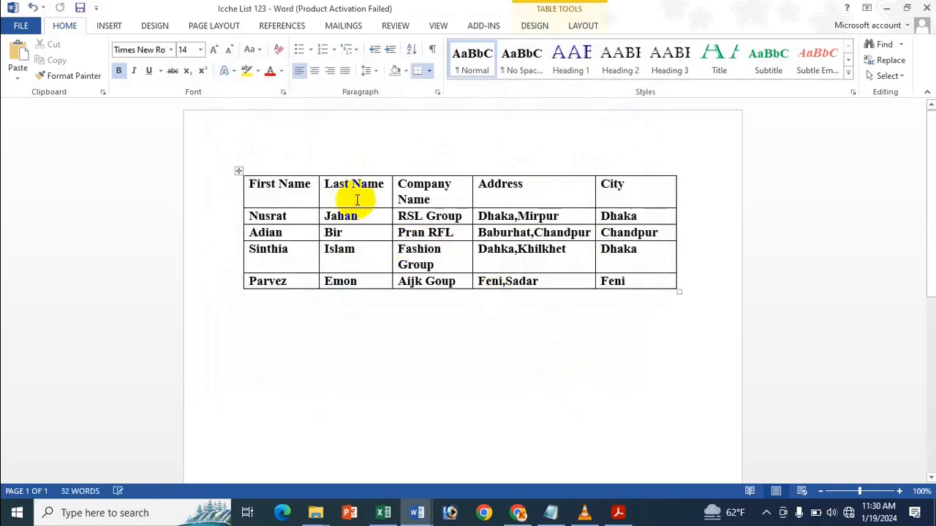
# Step: Browse the table's Design and Layout options, then bring the Excel shortcuts workbook forward
pyautogui.doubleClick(269, 189)
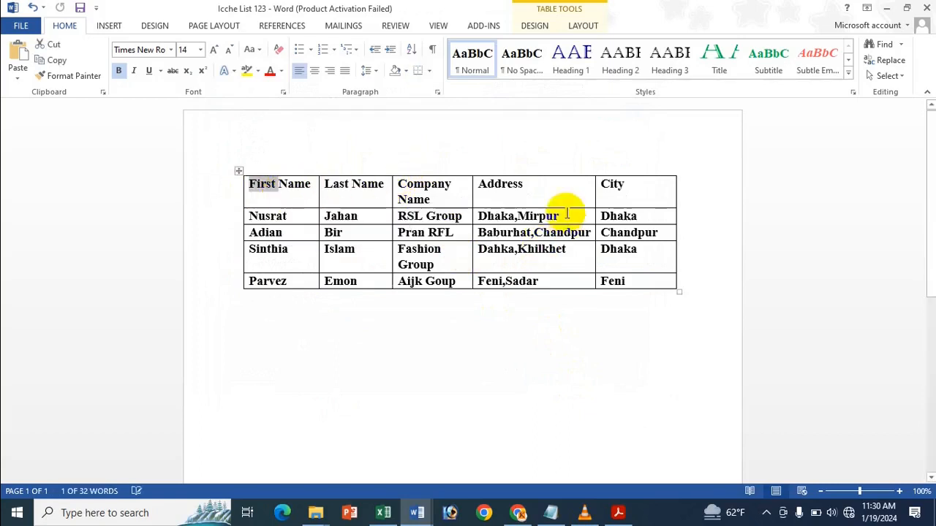
pyautogui.click(560, 193)
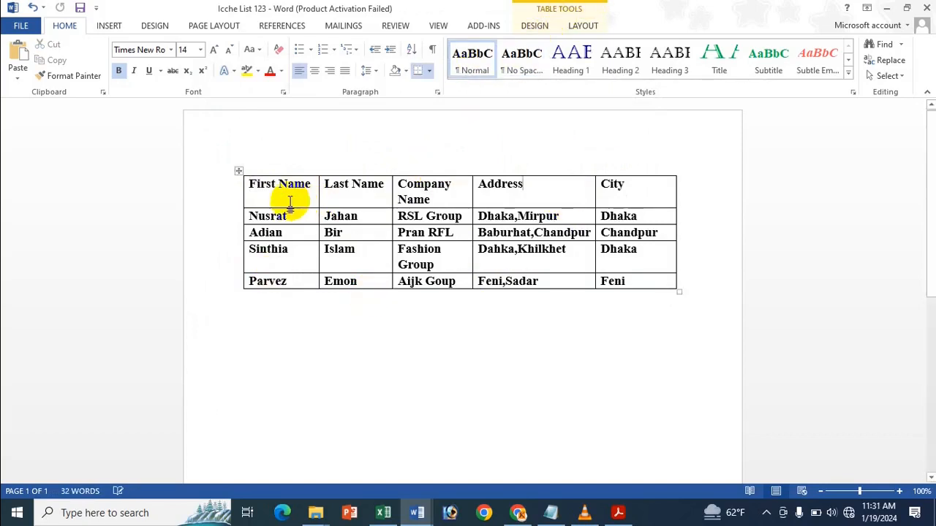
pyautogui.click(540, 25)
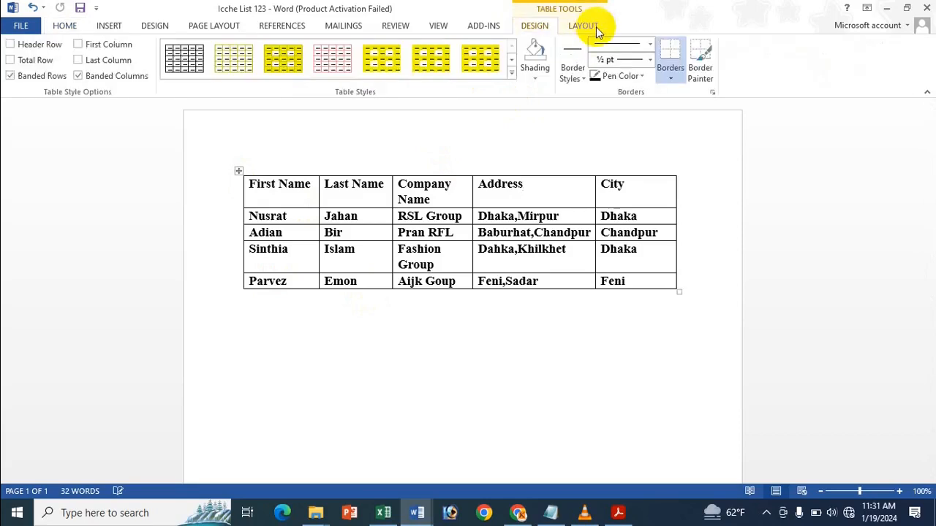
pyautogui.click(584, 25)
pyautogui.click(535, 26)
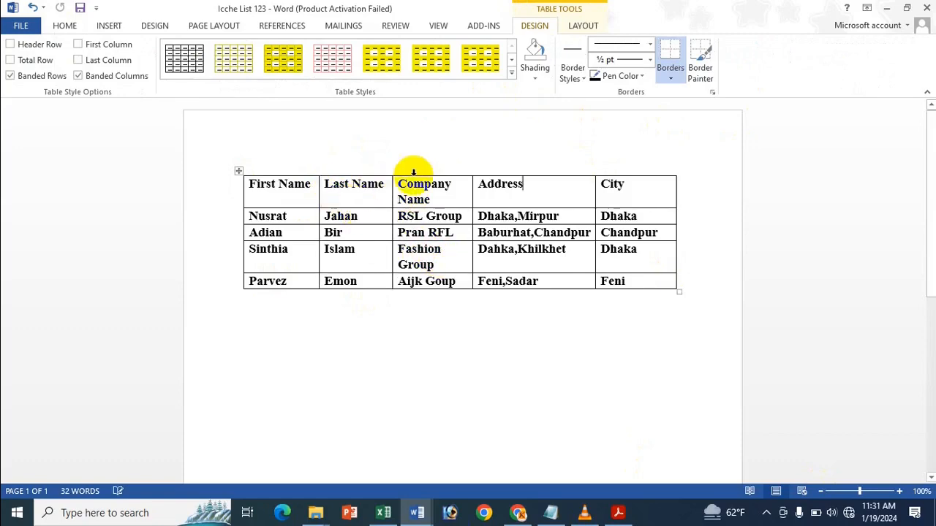
pyautogui.click(388, 505)
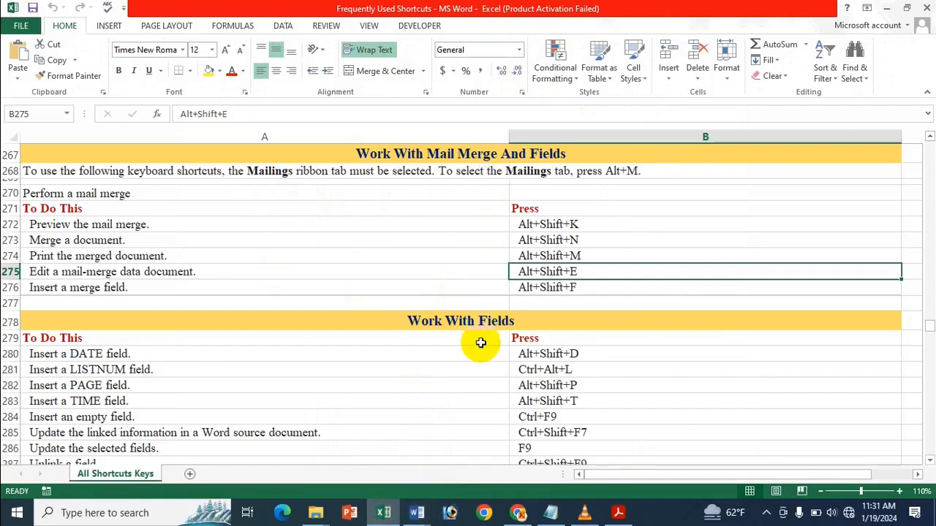
# Step: Scroll the Excel sheet down to the Work With Fields shortcuts, then return to Document1
pyautogui.scroll(-3, 482, 344)
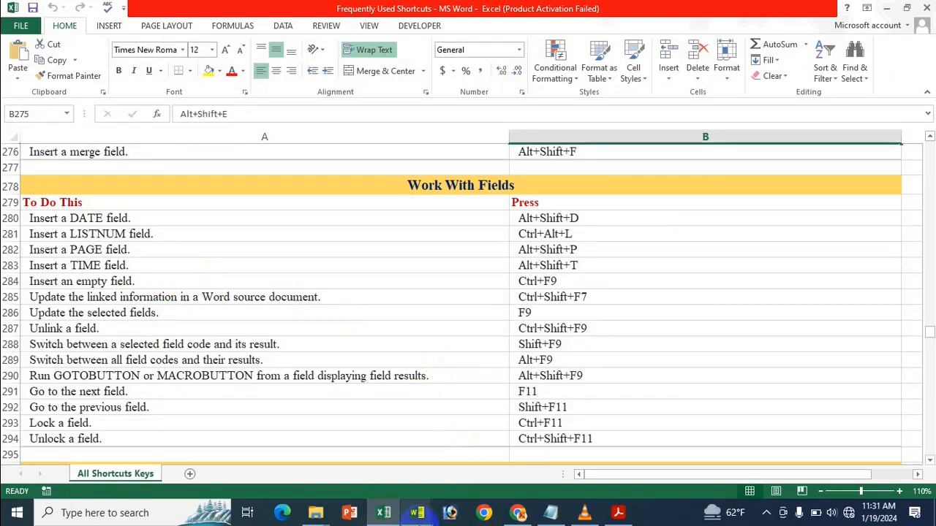
pyautogui.moveTo(416, 513)
pyautogui.click(354, 470)
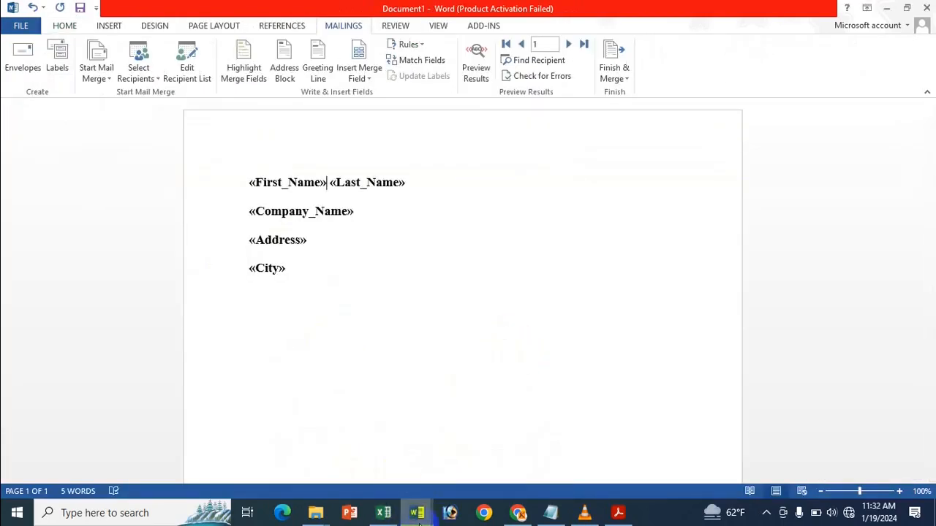
# Step: Delete all contents of the Icche List 123 table and close it without saving
pyautogui.moveTo(417, 512)
pyautogui.click(483, 463)
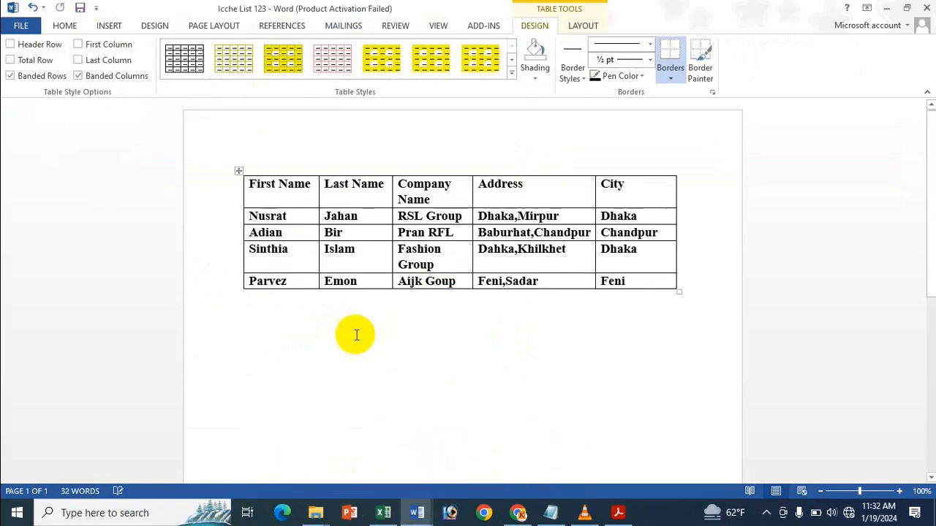
pyautogui.moveTo(355, 334); pyautogui.dragTo(302, 142)
pyautogui.press('Delete')
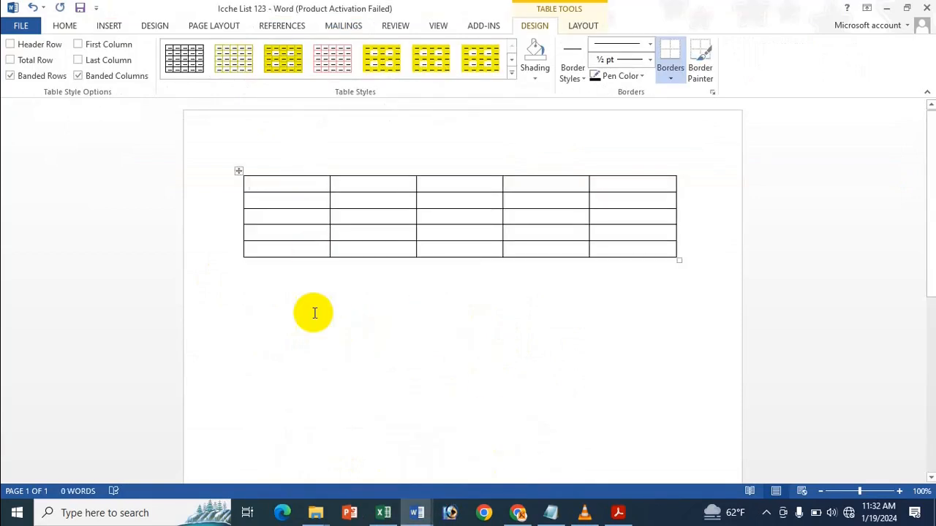
pyautogui.moveTo(315, 296); pyautogui.dragTo(318, 161)
pyautogui.click(318, 162)
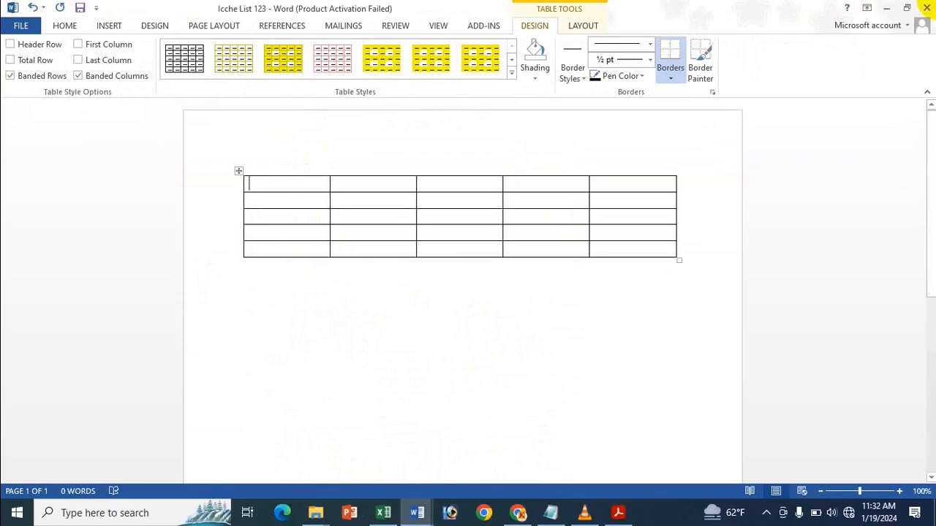
pyautogui.click(925, 8)
pyautogui.click(469, 284)
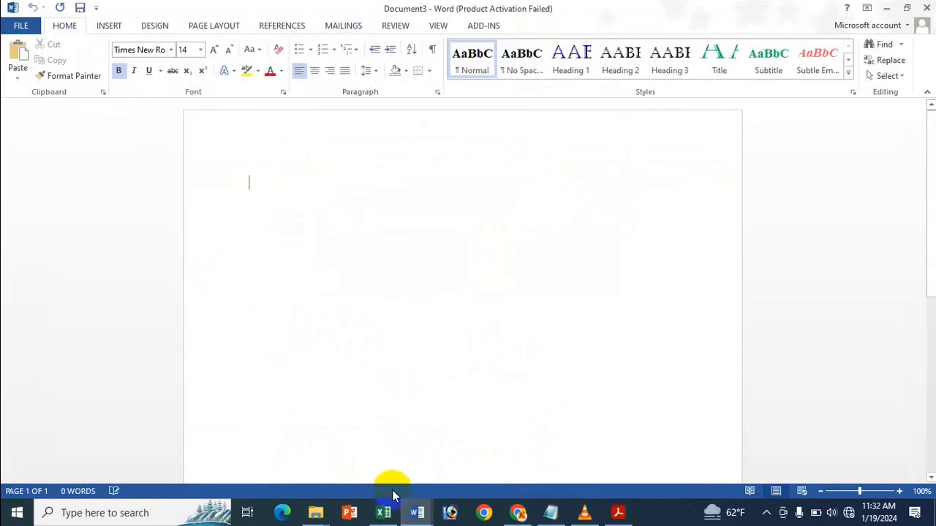
# Step: Insert today's date, 1/19/2024, as a DATE field in Document3 with Alt+Shift+D
pyautogui.click(383, 513)
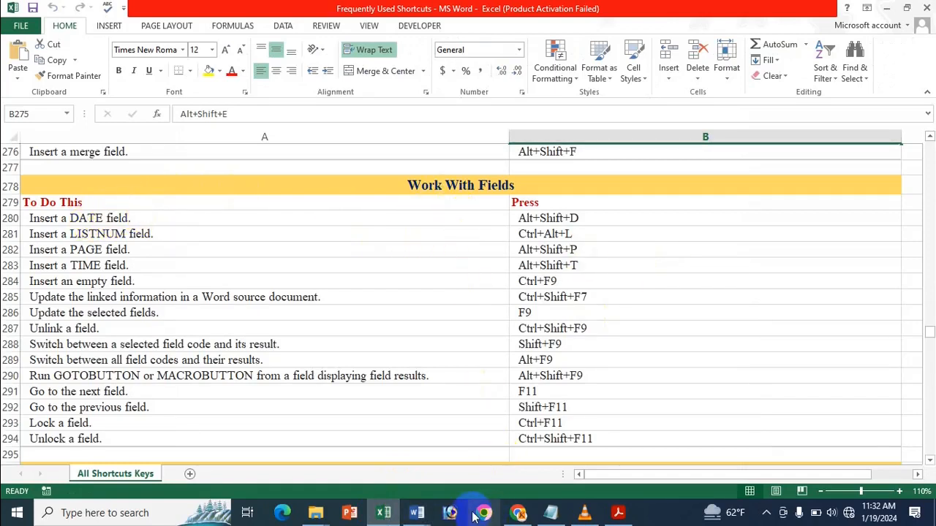
pyautogui.moveTo(416, 513)
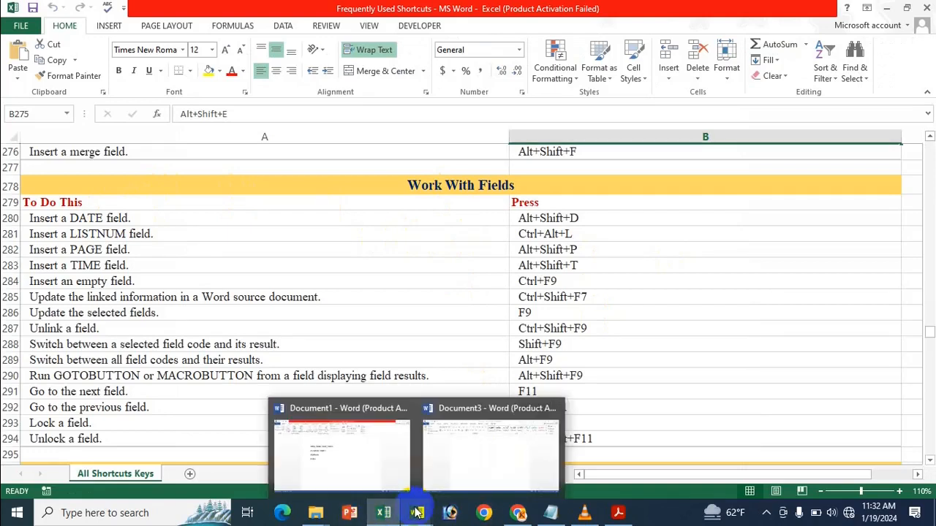
pyautogui.click(502, 449)
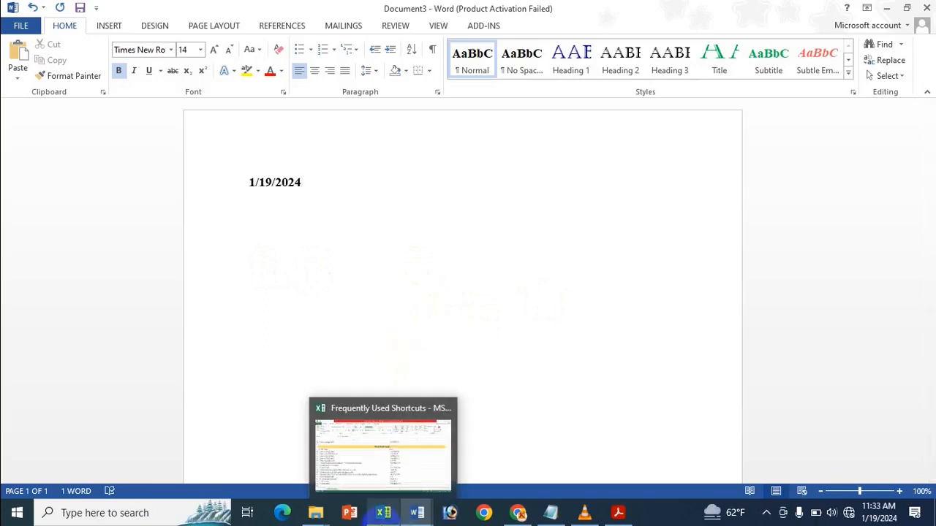
pyautogui.click(420, 469)
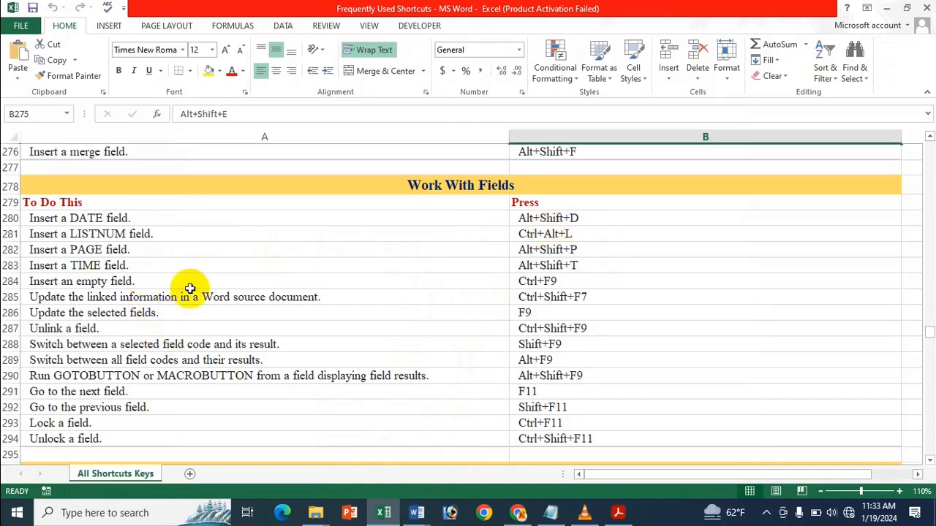
# Step: Add LISTNUM fields reading 1)a)i)(1)(a)(i)1. and move them onto their own line below the date
pyautogui.moveTo(417, 514)
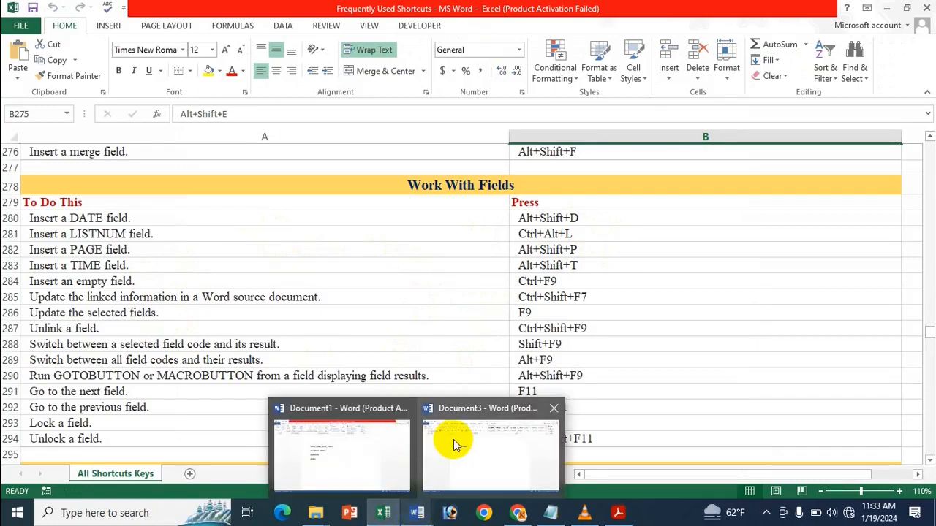
pyautogui.click(453, 443)
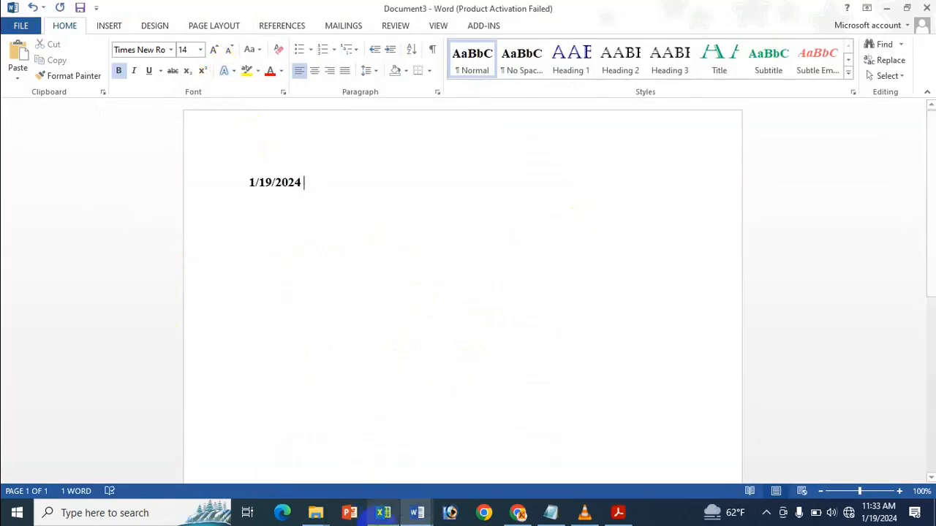
pyautogui.moveTo(380, 514)
pyautogui.moveTo(411, 440)
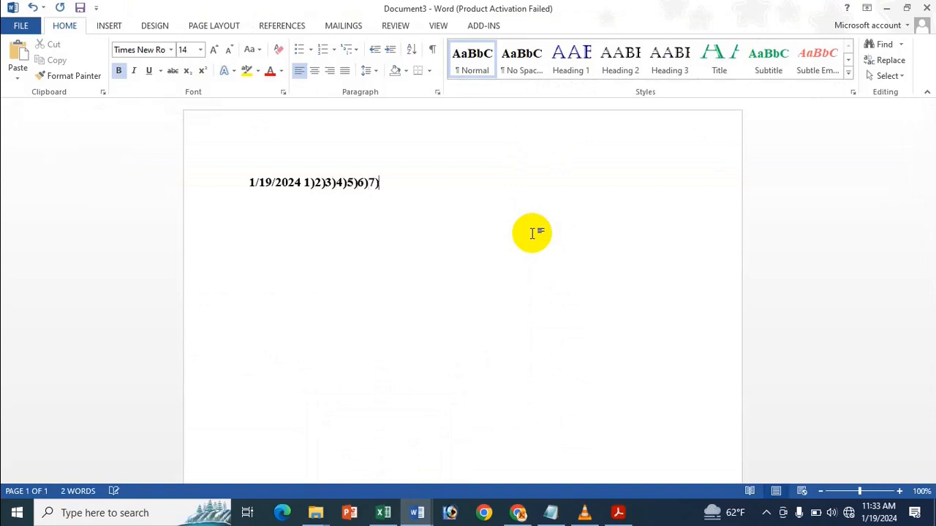
pyautogui.click(305, 183)
pyautogui.press('Return')
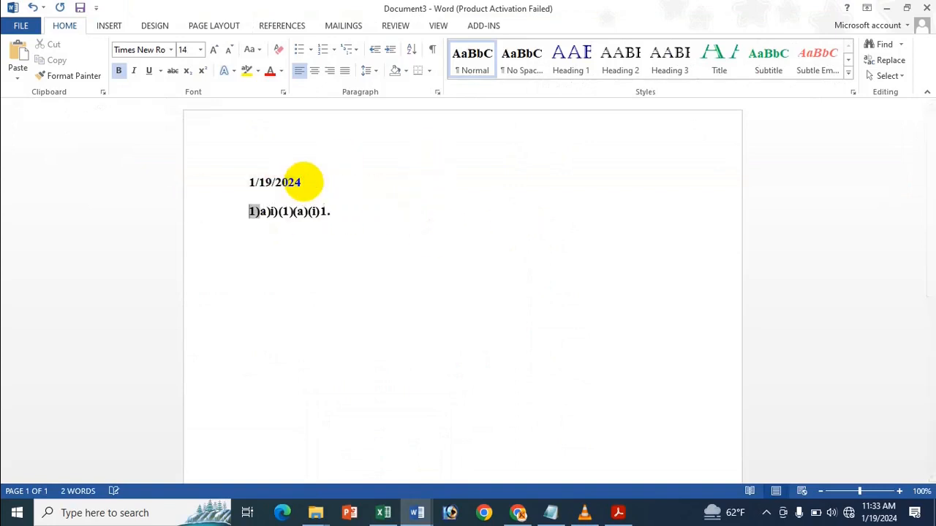
pyautogui.moveTo(293, 256); pyautogui.dragTo(279, 263)
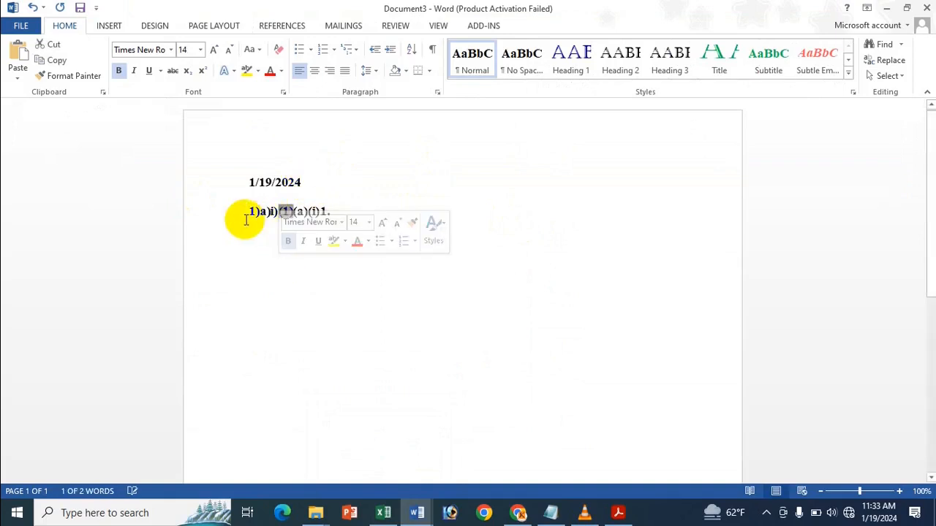
pyautogui.moveTo(247, 216); pyautogui.dragTo(334, 212)
# Step: Check the PAGE field shortcut in Excel, then add page number 1 on a third line
pyautogui.click(344, 222)
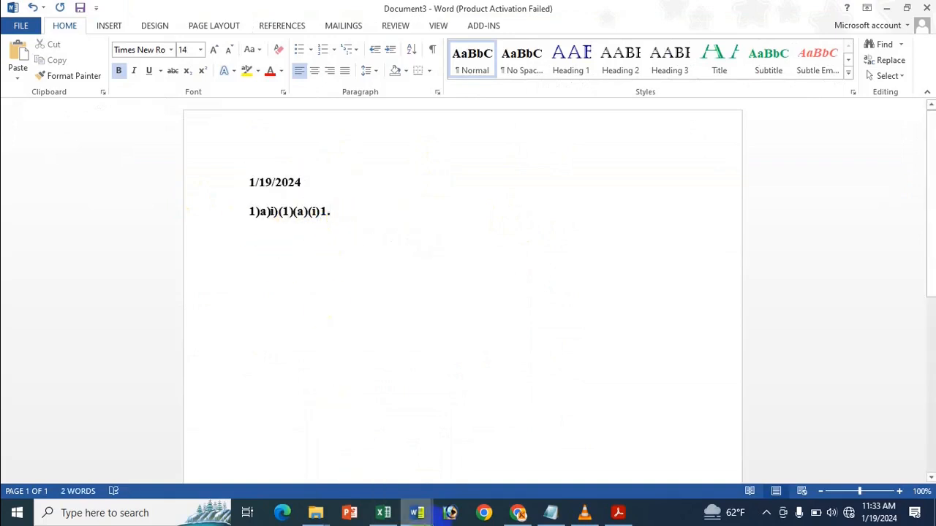
pyautogui.press('alt')
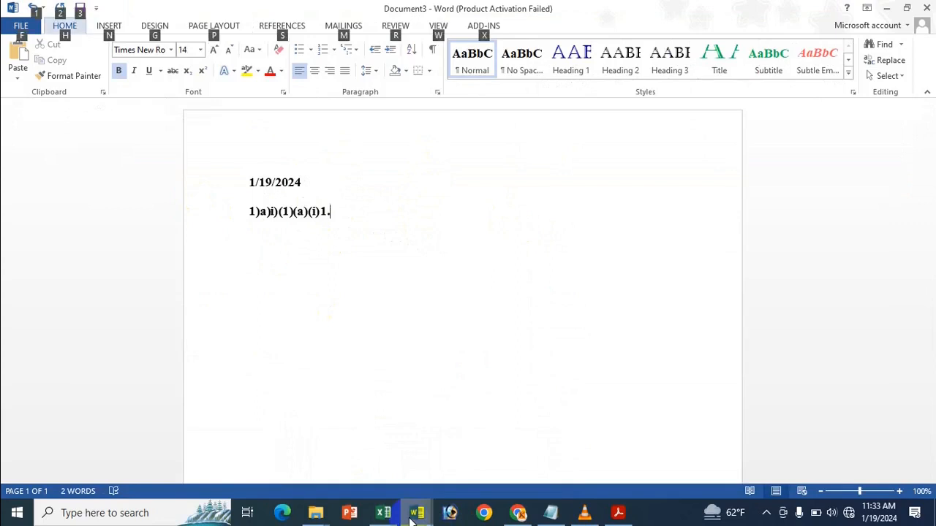
pyautogui.click(409, 210)
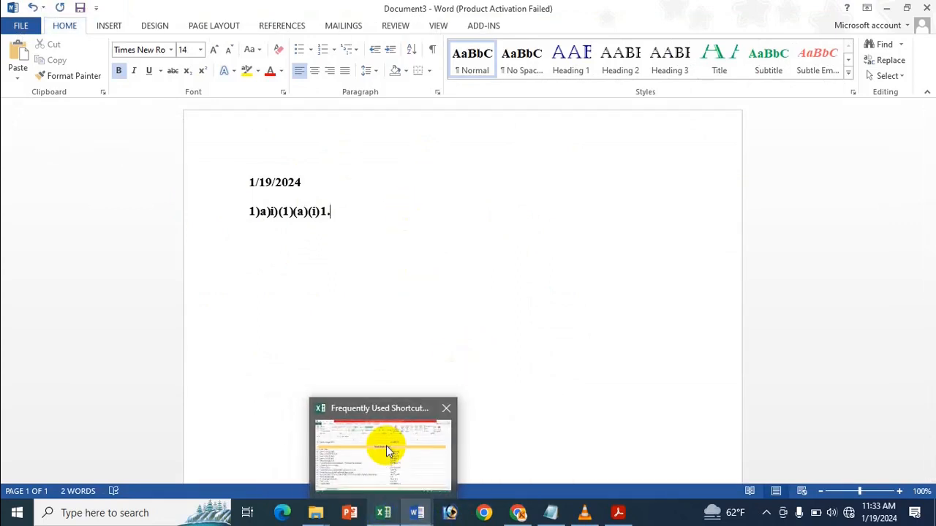
pyautogui.click(389, 441)
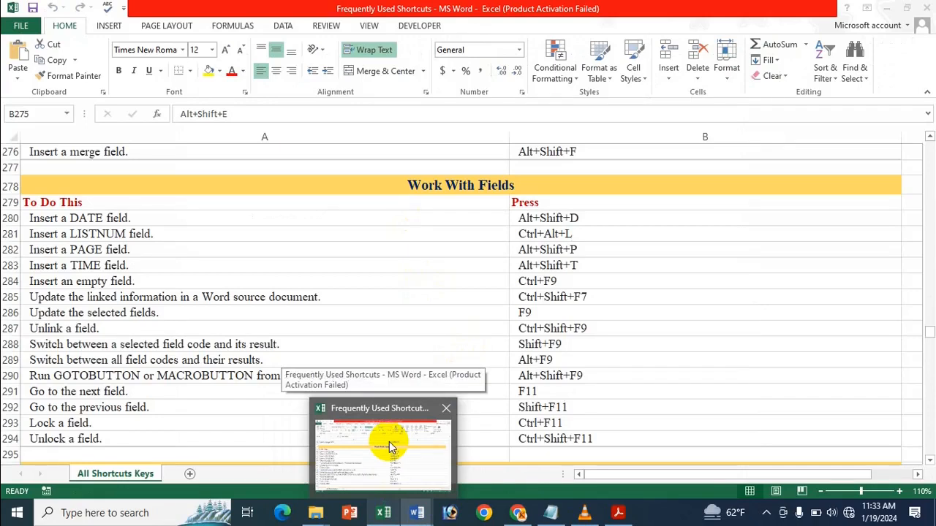
pyautogui.click(389, 441)
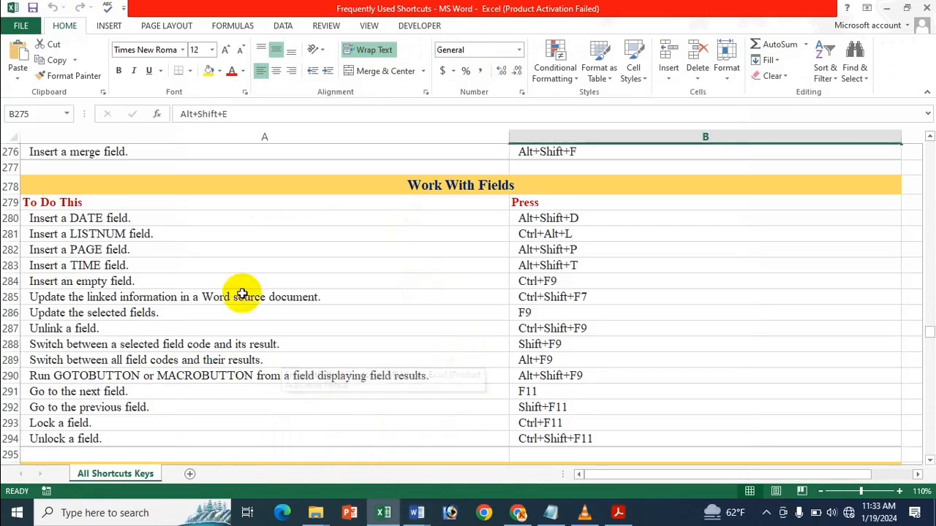
pyautogui.moveTo(427, 520)
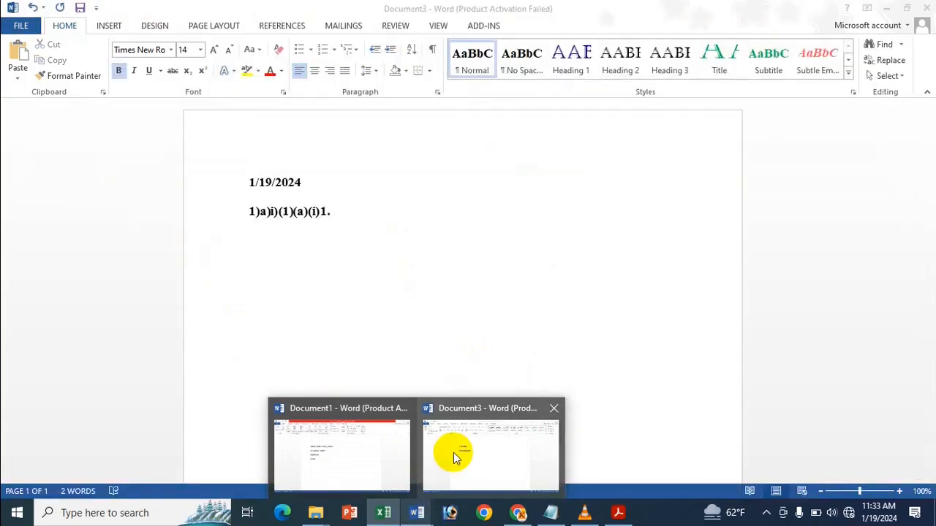
pyautogui.click(453, 452)
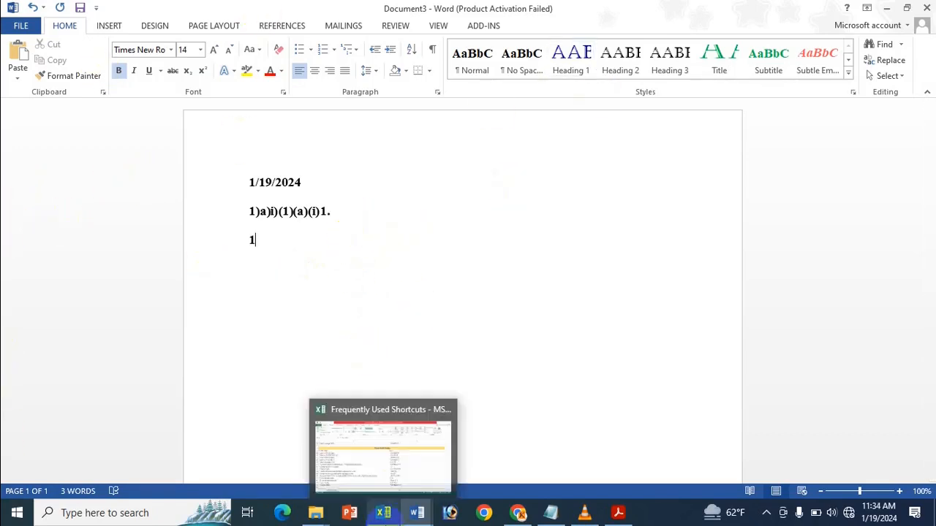
# Step: Add the 11:34 AM TIME field after the page number 1, and confirm the date and time are fields
pyautogui.click(383, 513)
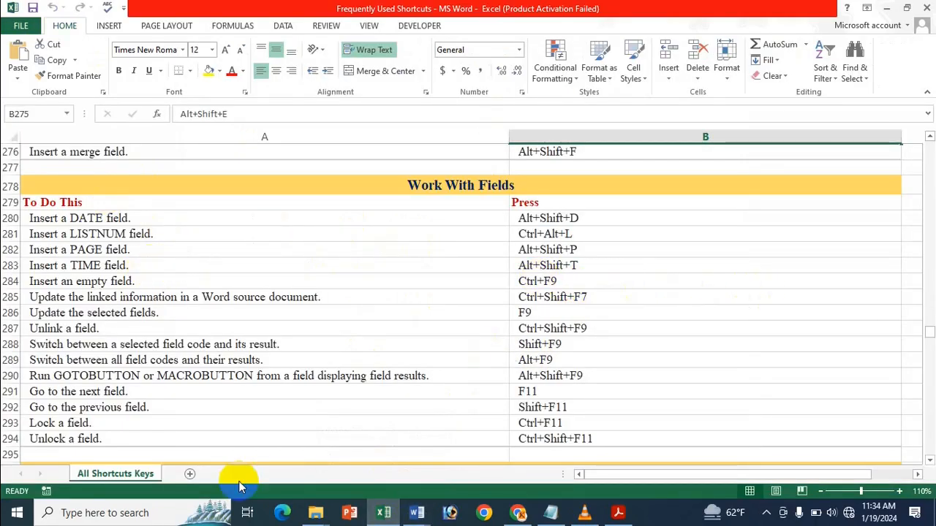
pyautogui.click(418, 514)
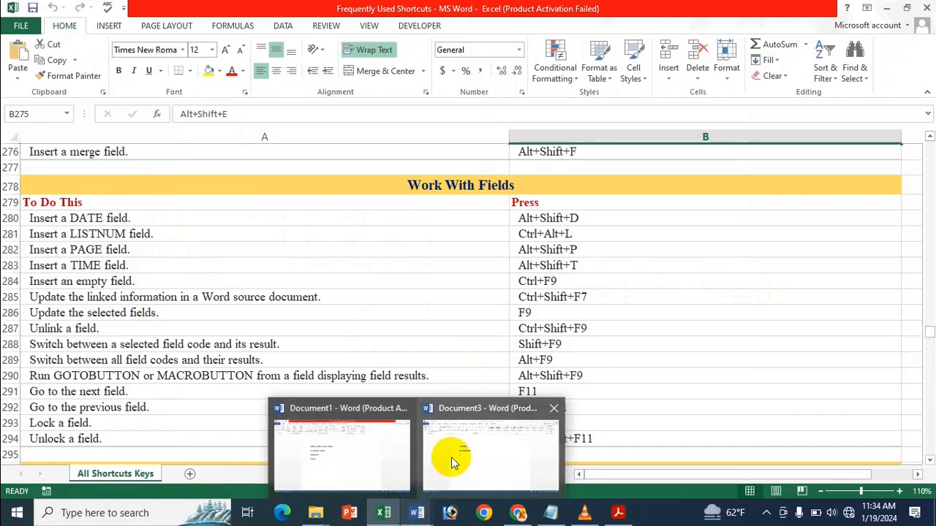
pyautogui.moveTo(451, 457)
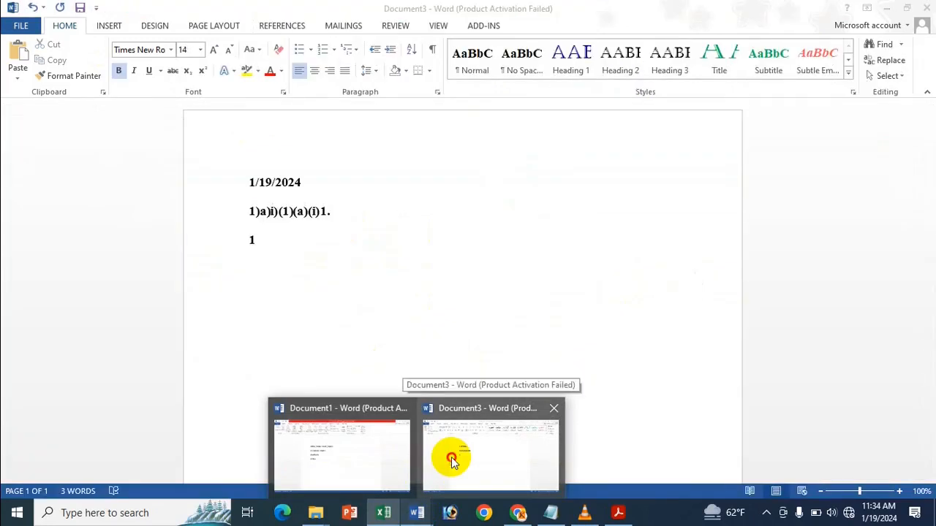
pyautogui.click(451, 457)
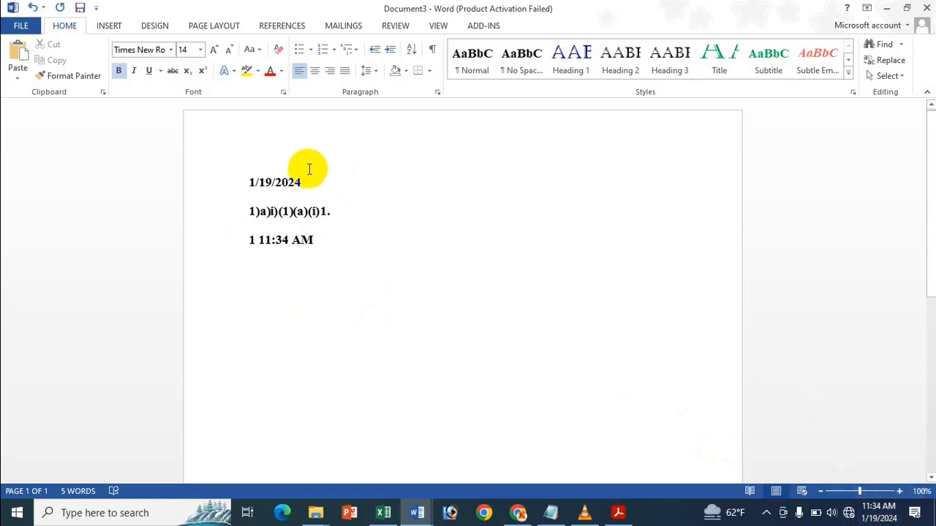
pyautogui.click(285, 182)
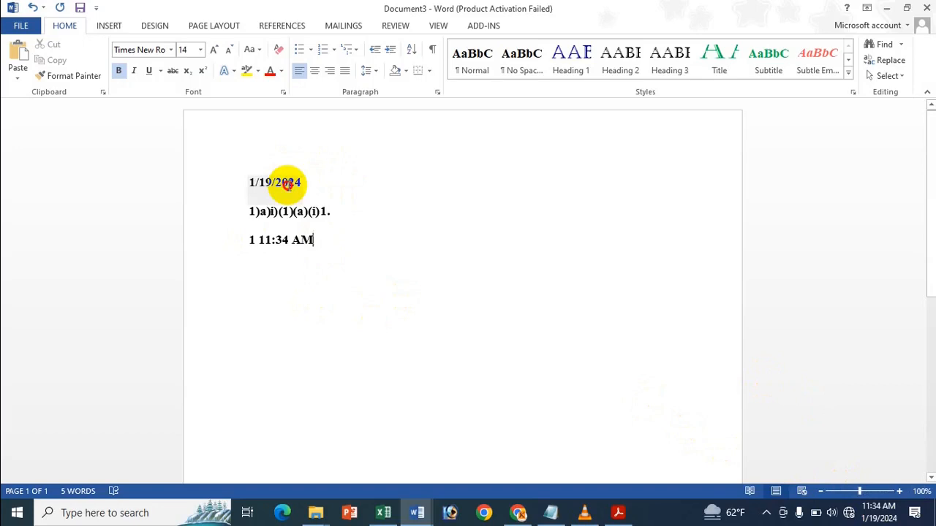
pyautogui.click(296, 235)
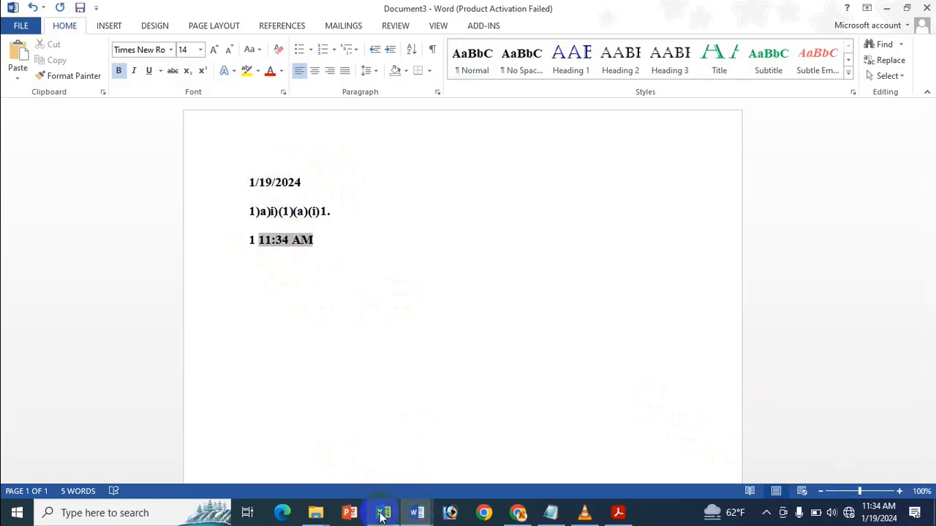
pyautogui.click(383, 512)
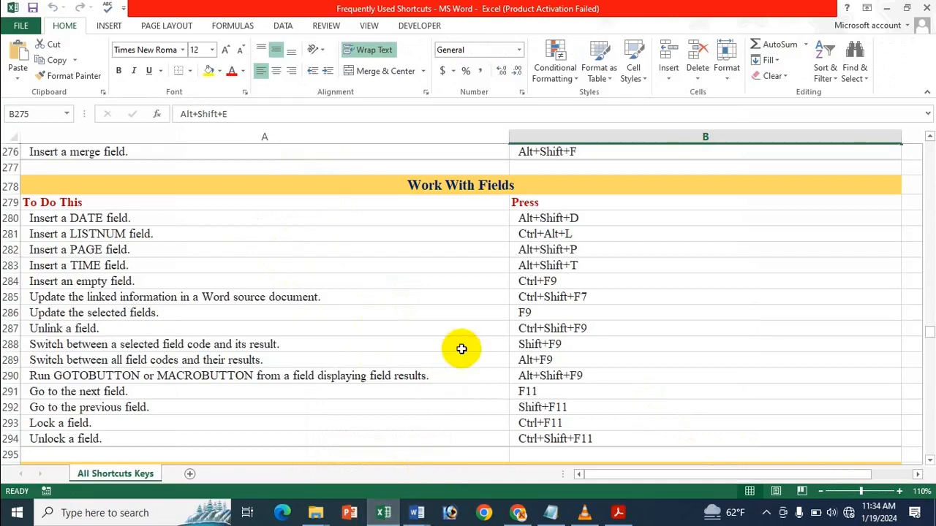
# Step: Find the 'Insert an empty field' shortcut in Excel, then go to the end of Document3's time line
pyautogui.click(561, 285)
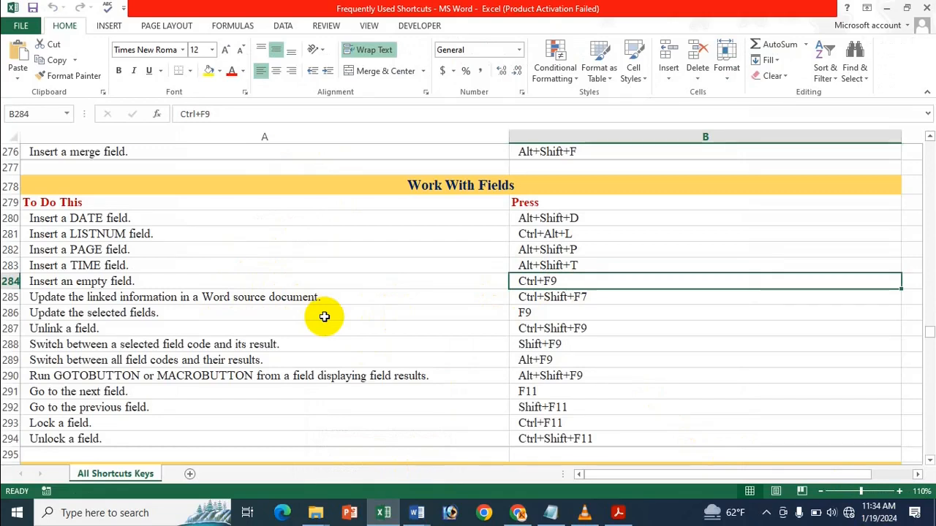
pyautogui.moveTo(428, 516)
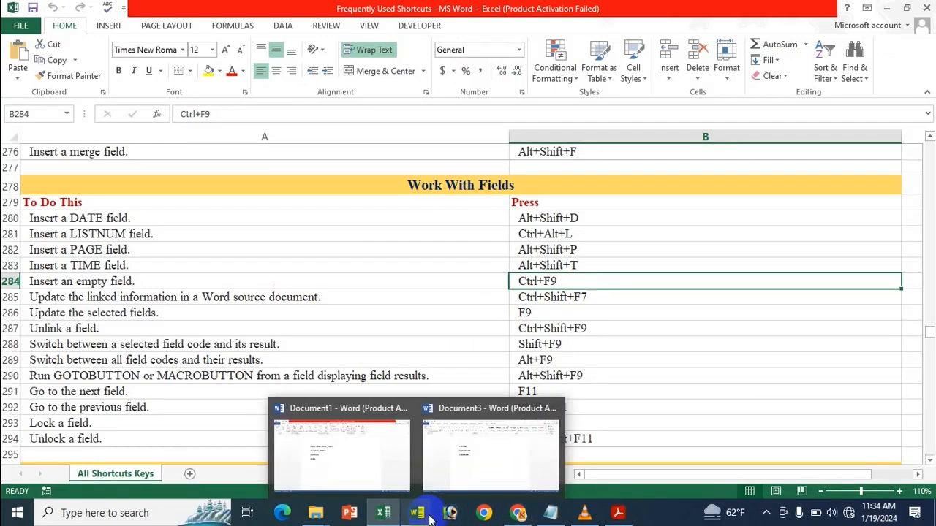
pyautogui.click(449, 363)
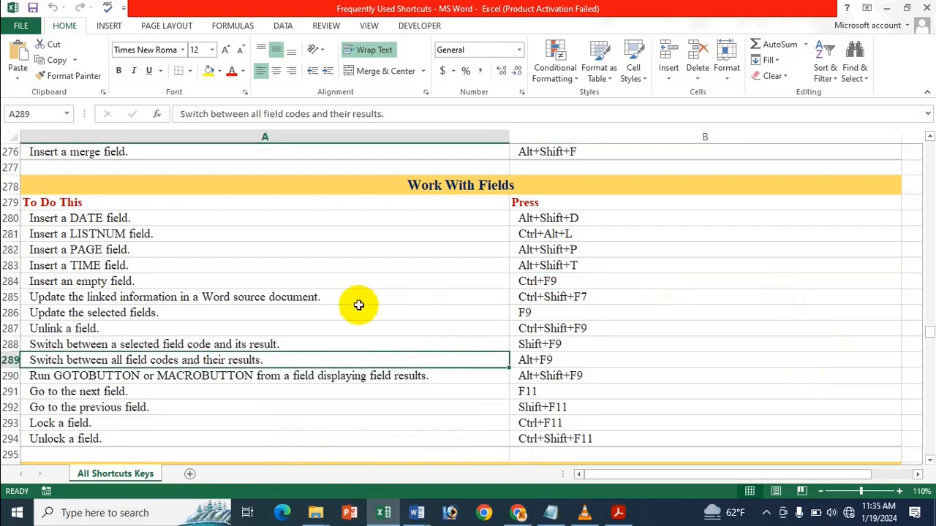
pyautogui.click(141, 282)
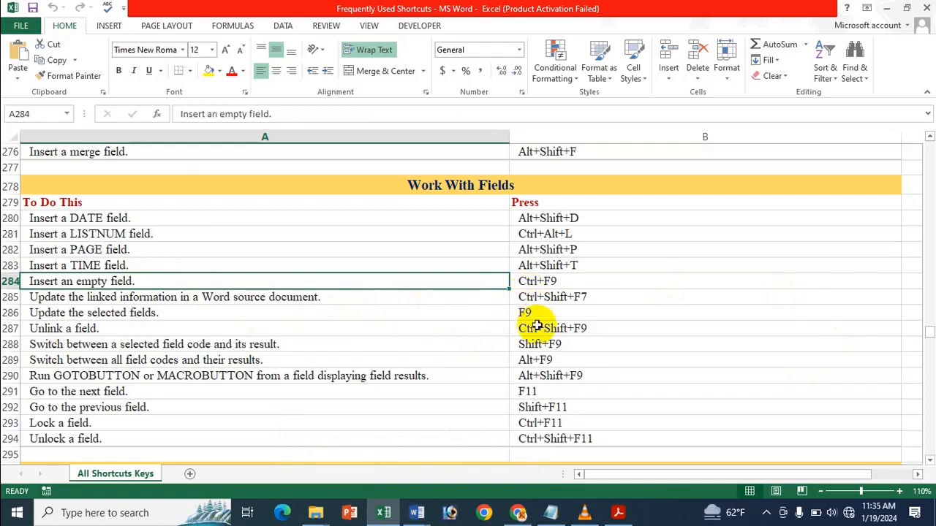
pyautogui.moveTo(417, 512)
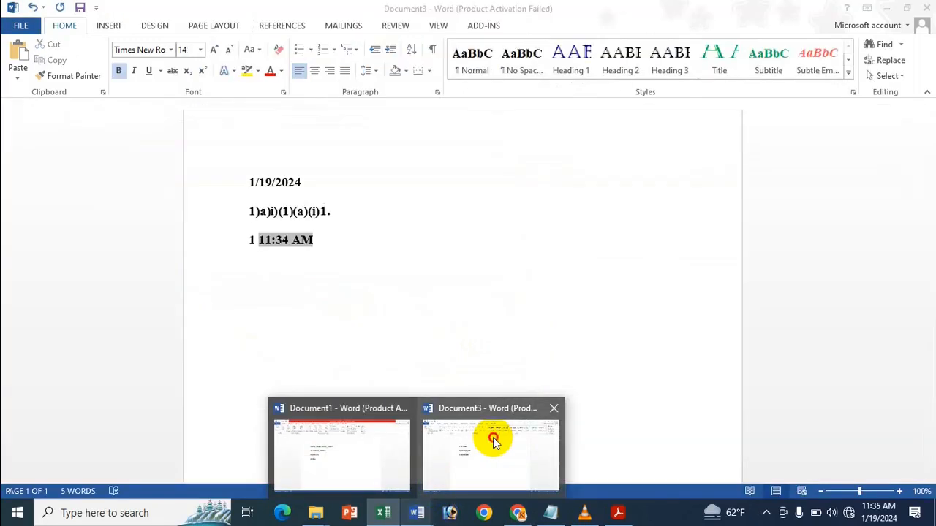
pyautogui.click(491, 437)
pyautogui.click(315, 238)
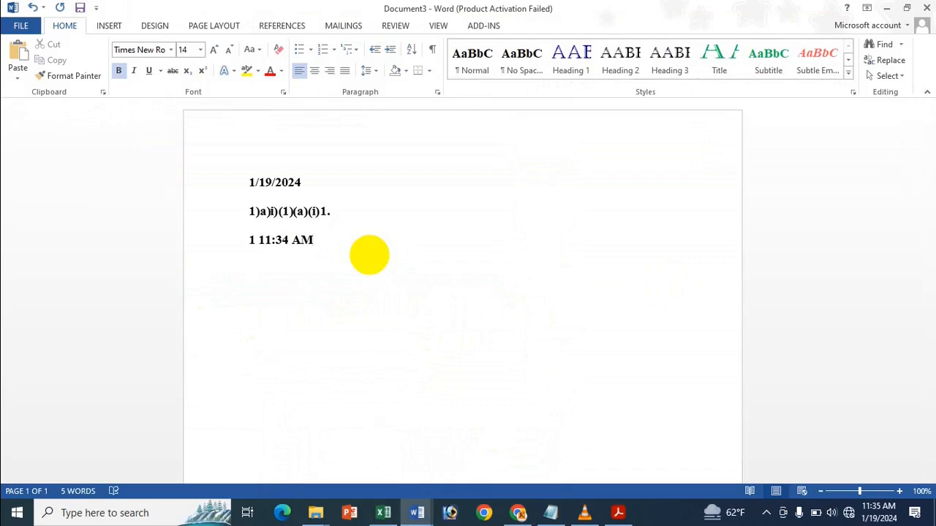
# Step: Insert an empty field { } with Ctrl+F9 on a new line below 11:34 AM
pyautogui.press('Return')
pyautogui.click(383, 512)
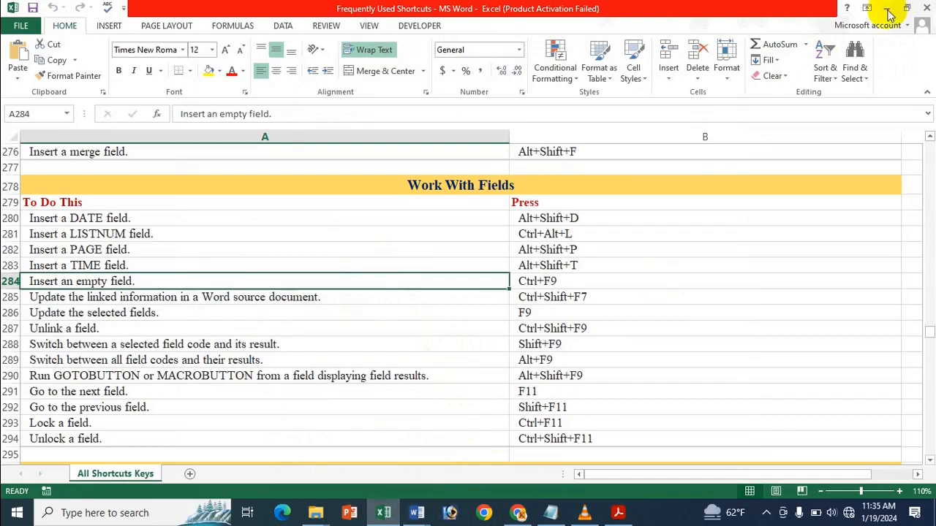
pyautogui.moveTo(417, 512)
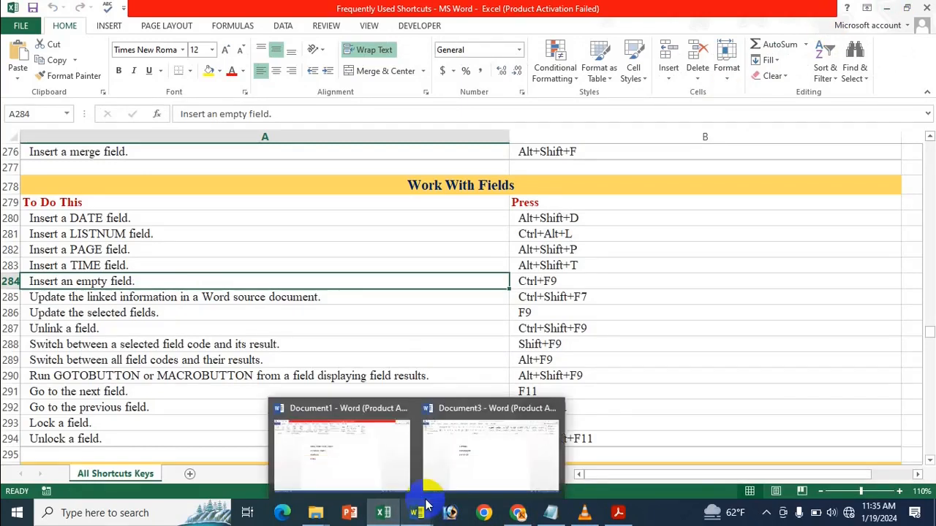
pyautogui.click(446, 461)
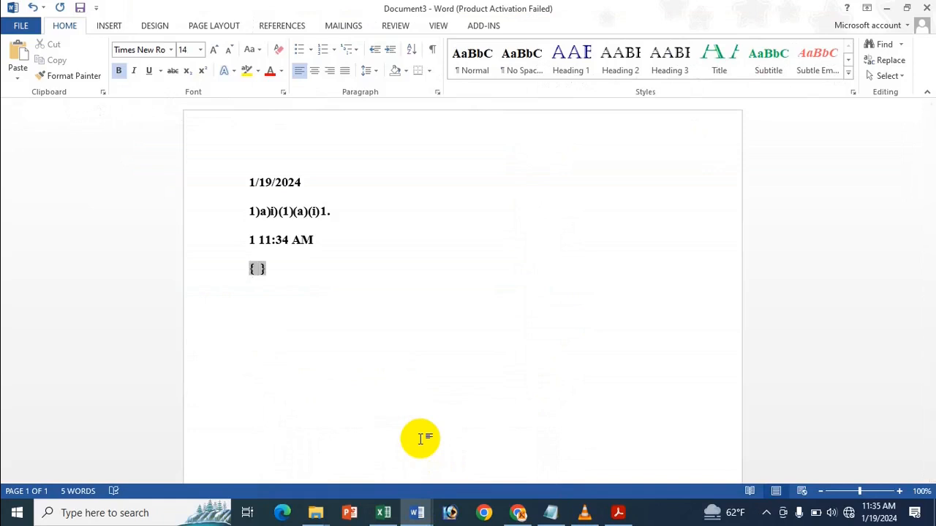
pyautogui.click(335, 295)
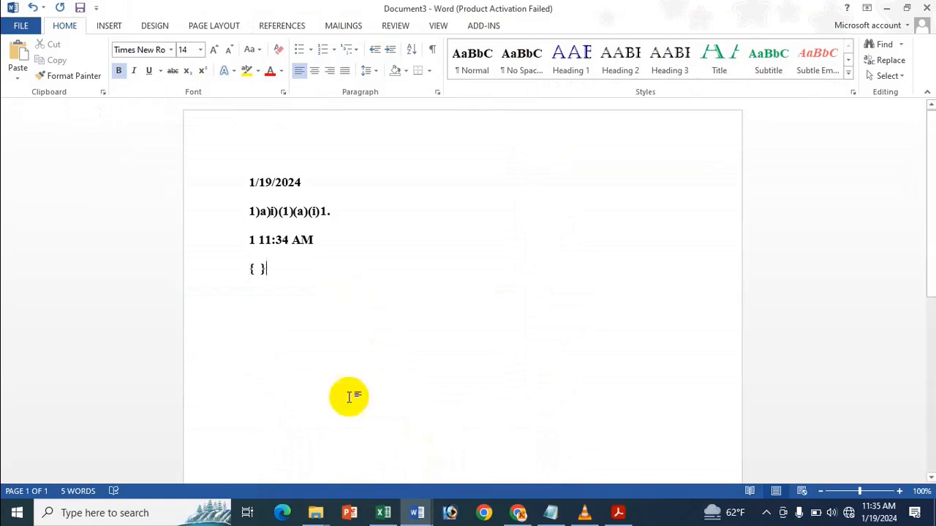
pyautogui.moveTo(383, 514)
pyautogui.click(393, 461)
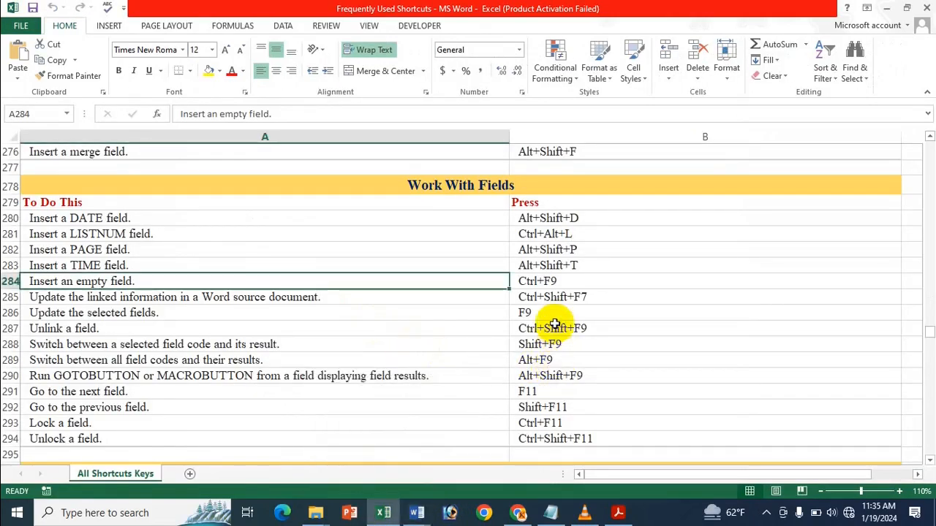
pyautogui.click(554, 298)
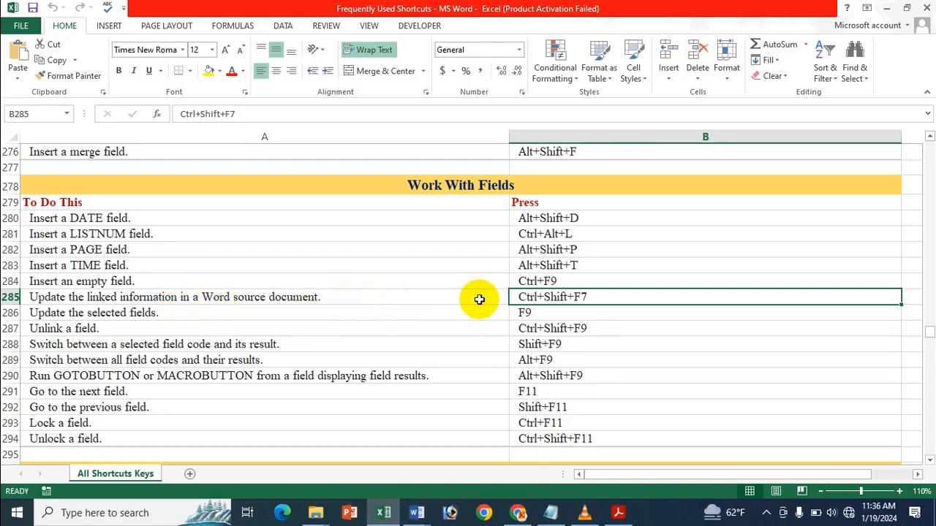
pyautogui.click(534, 314)
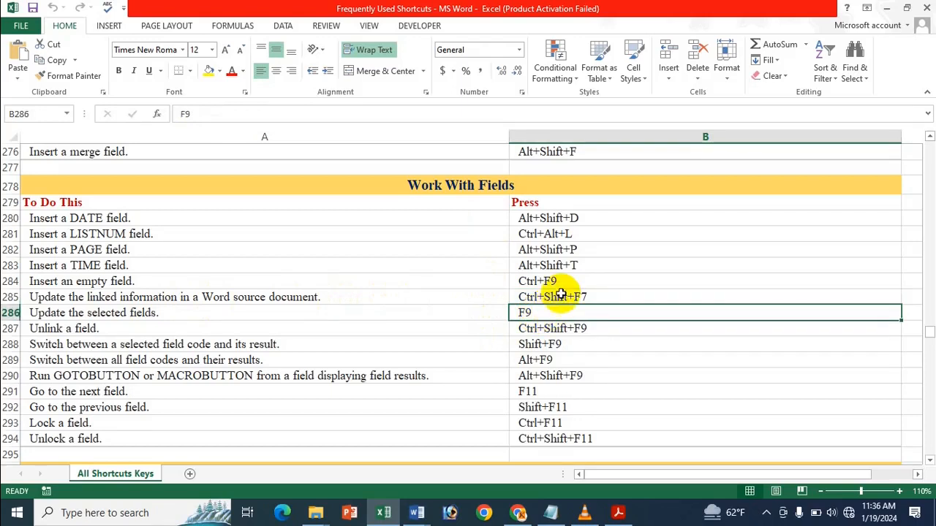
pyautogui.moveTo(416, 512)
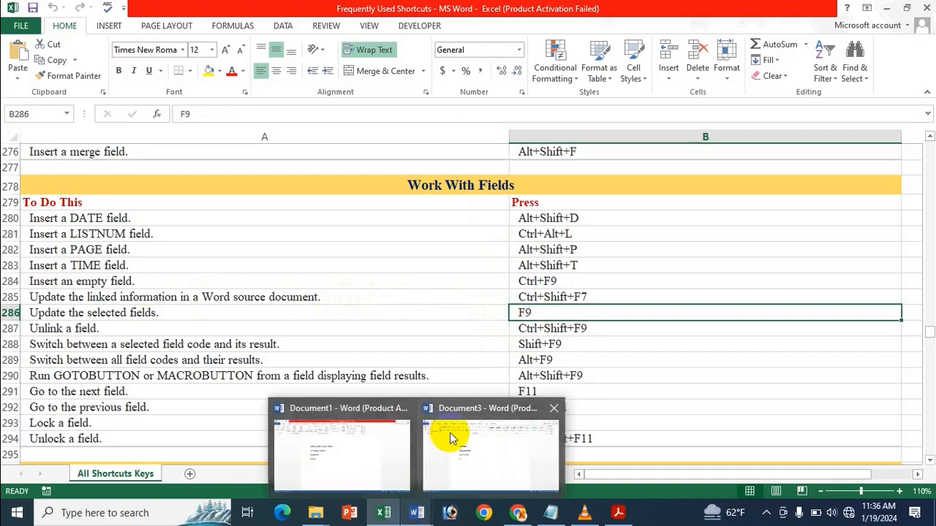
pyautogui.click(449, 437)
# Step: Delete the four field lines and insert a 4-column by 5-row table in their place
pyautogui.moveTo(309, 297); pyautogui.dragTo(187, 151)
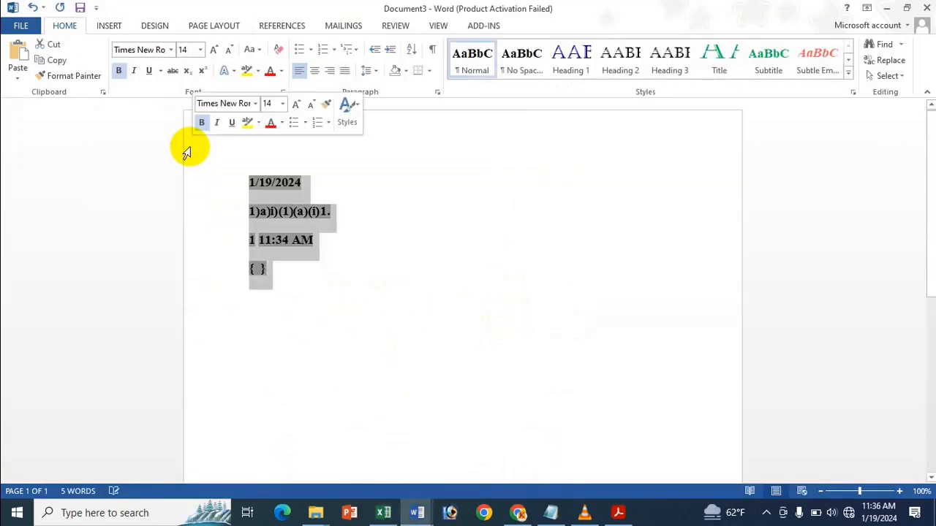
pyautogui.press('Delete')
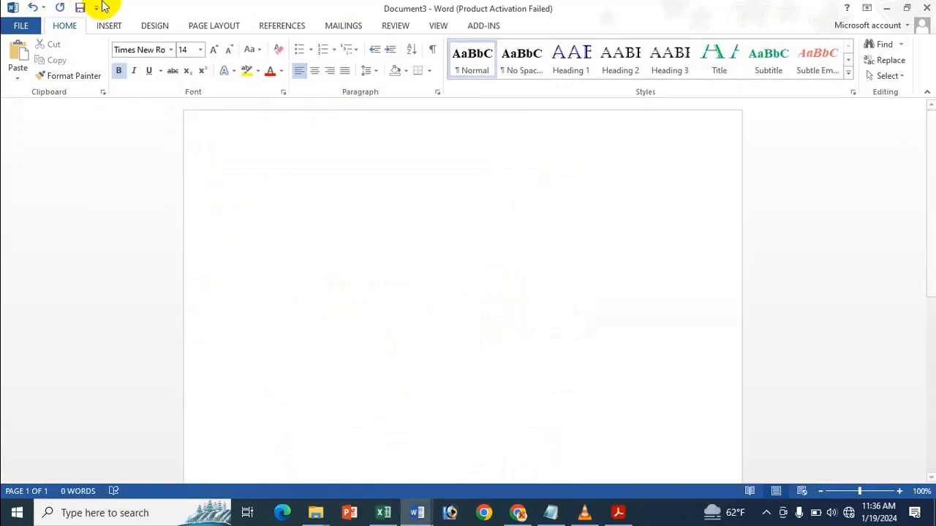
pyautogui.click(111, 25)
pyautogui.click(92, 61)
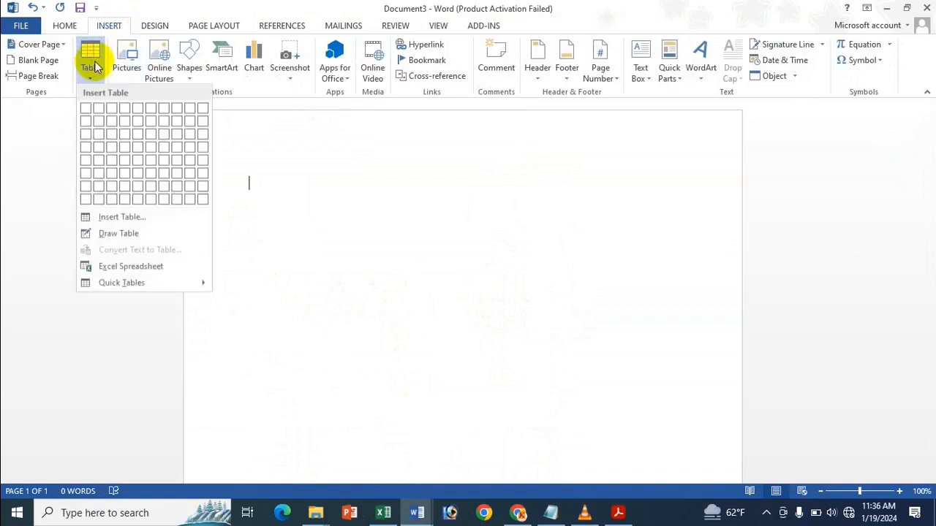
pyautogui.click(126, 160)
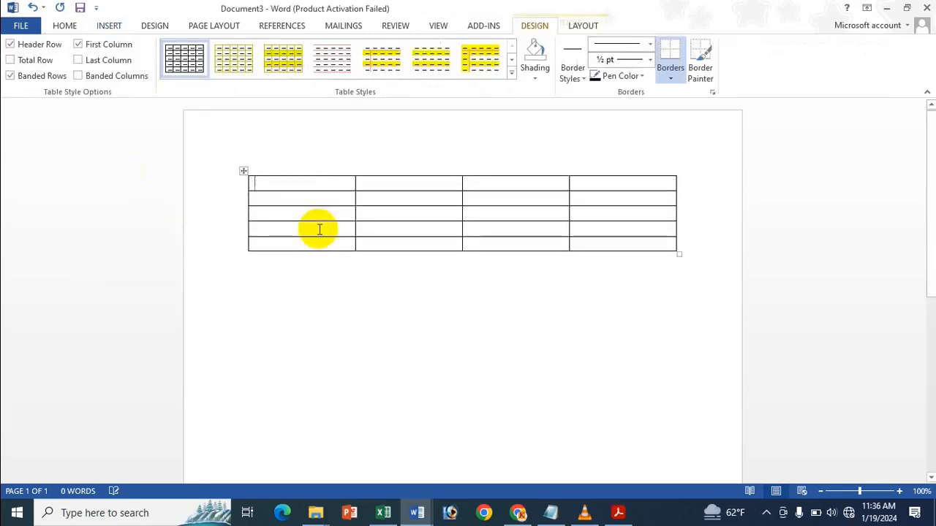
pyautogui.click(311, 183)
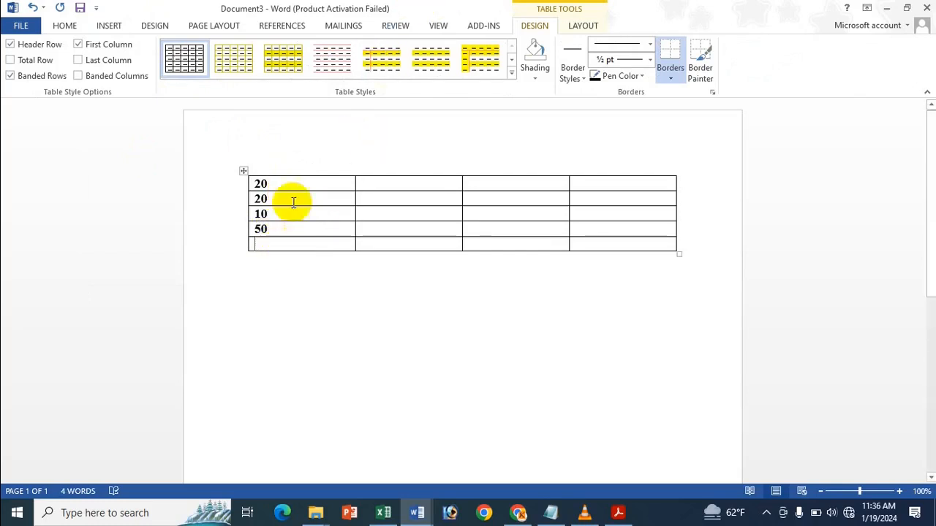
# Step: Put =SUM(ABOVE) in the first column's bottom cell so it totals 100
pyautogui.click(583, 26)
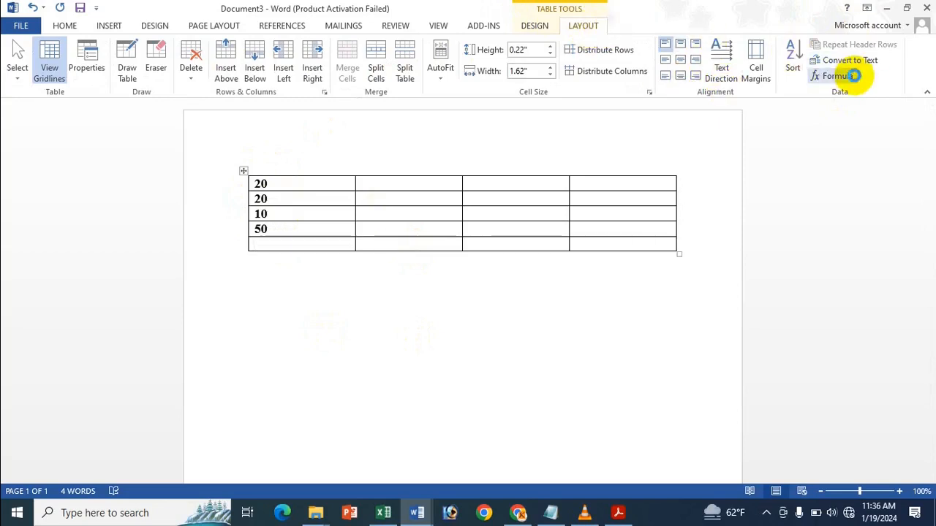
pyautogui.click(853, 75)
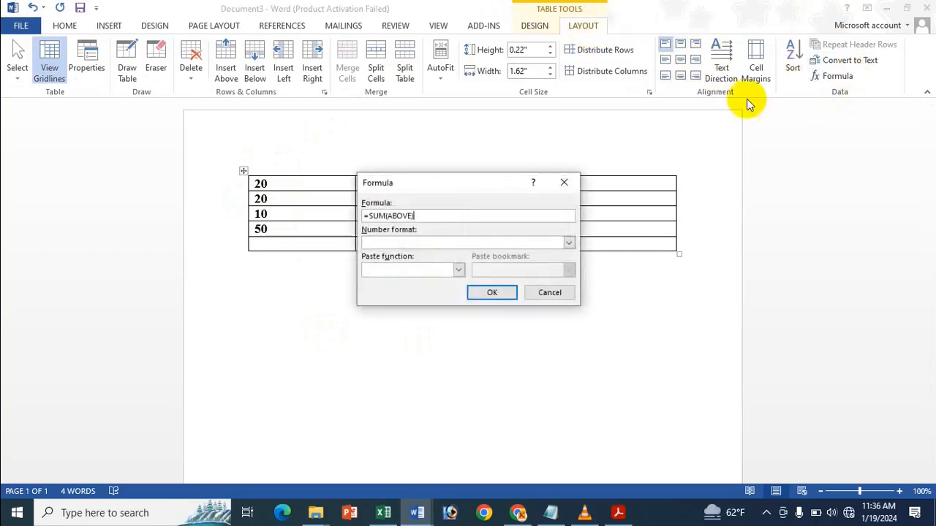
pyautogui.click(488, 294)
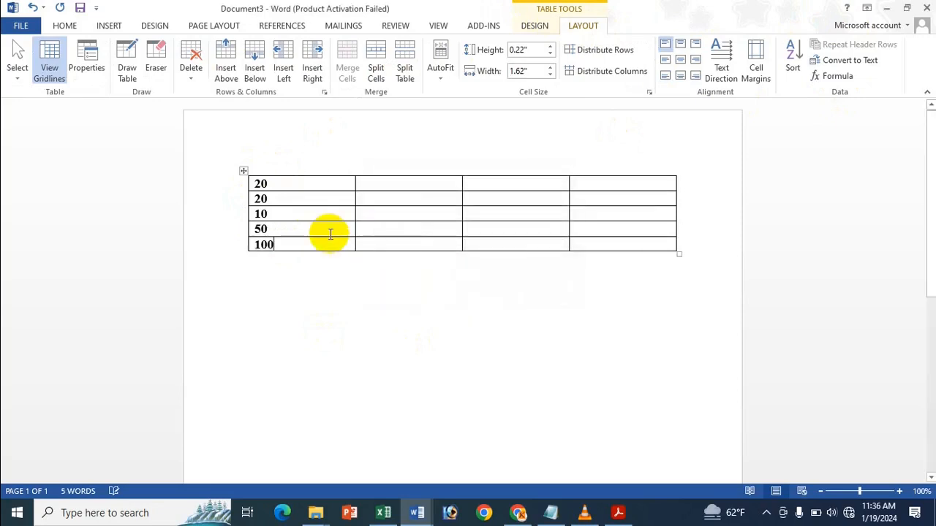
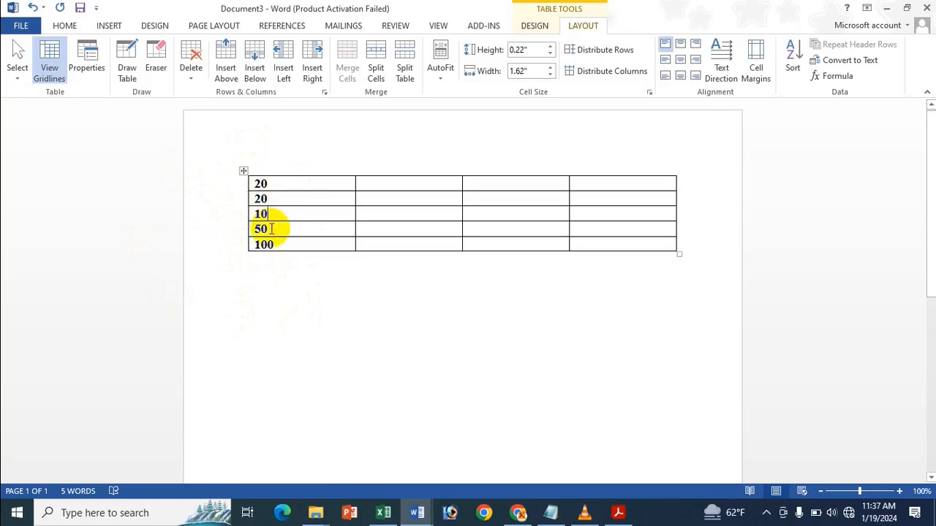
# Step: Change the third row's 10 to 50, checking the Excel shortcut sheet along the way
pyautogui.press('BackSpace')
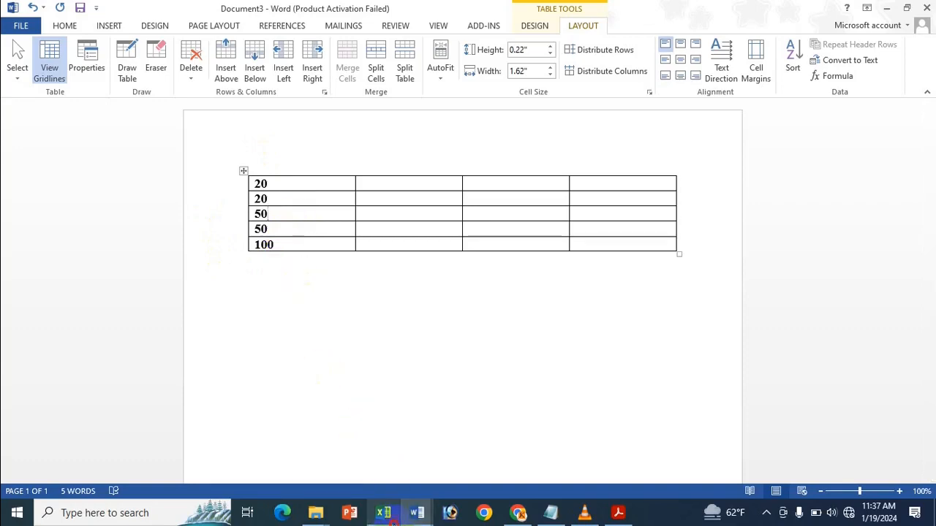
pyautogui.click(391, 505)
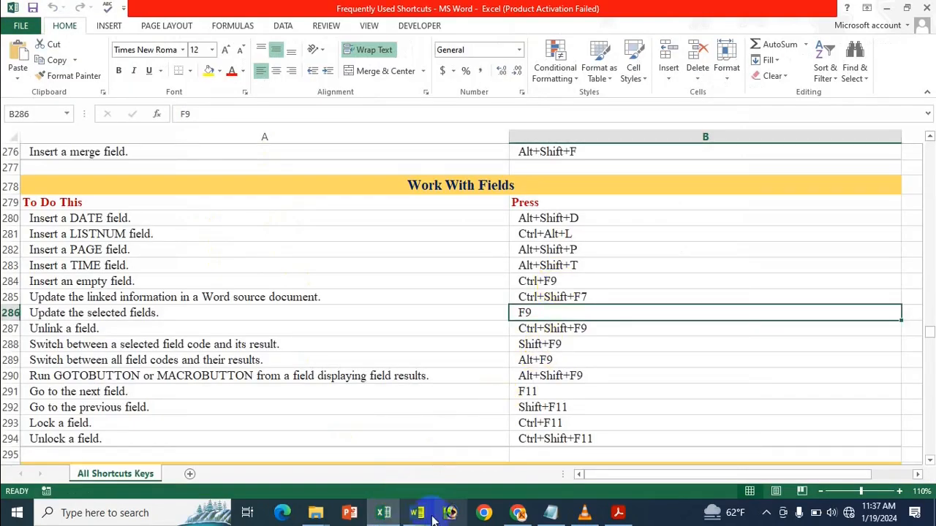
pyautogui.moveTo(431, 515)
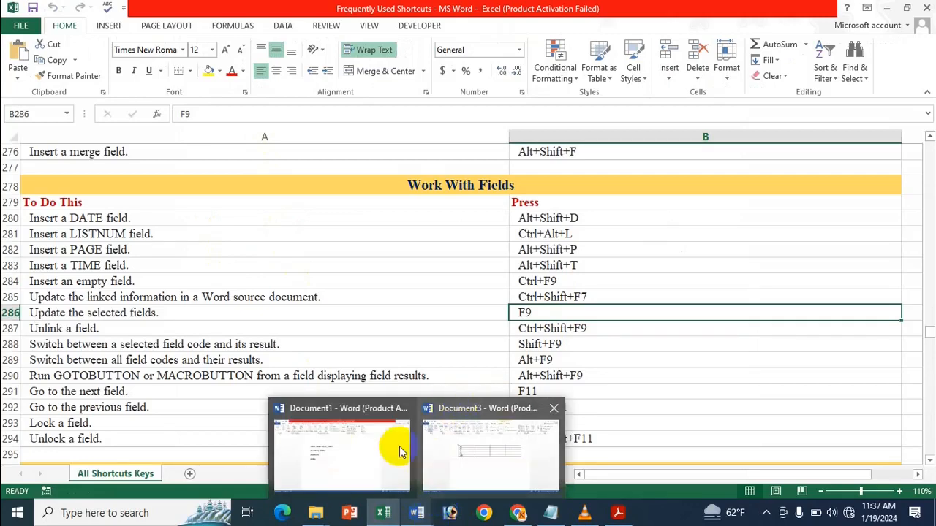
pyautogui.moveTo(414, 443)
pyautogui.click(455, 448)
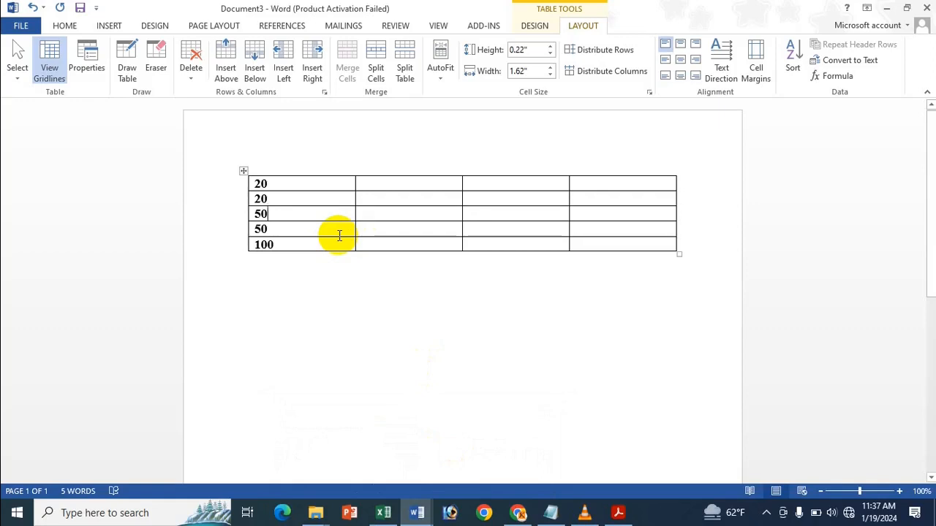
# Step: Update the total field with F9 so it reads 140, then bring the Excel shortcuts forward
pyautogui.click(250, 245)
pyautogui.press('F9')
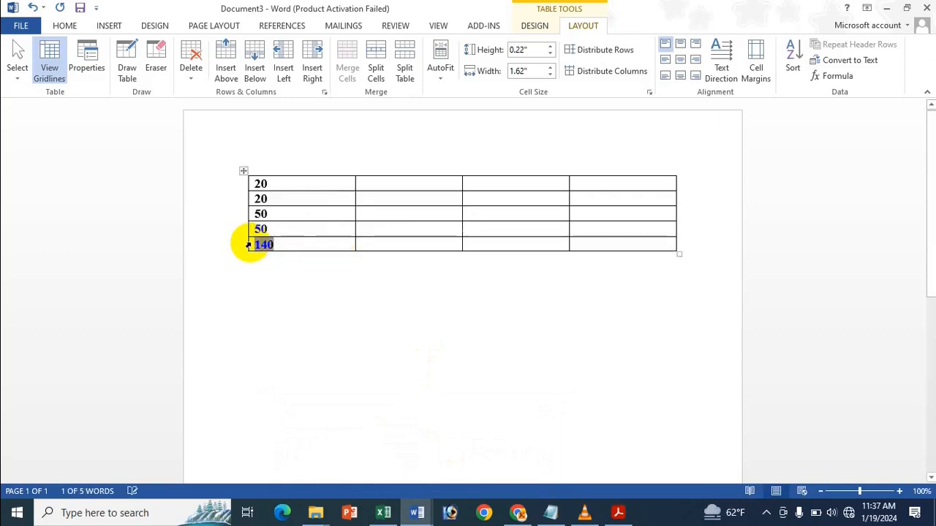
pyautogui.click(299, 201)
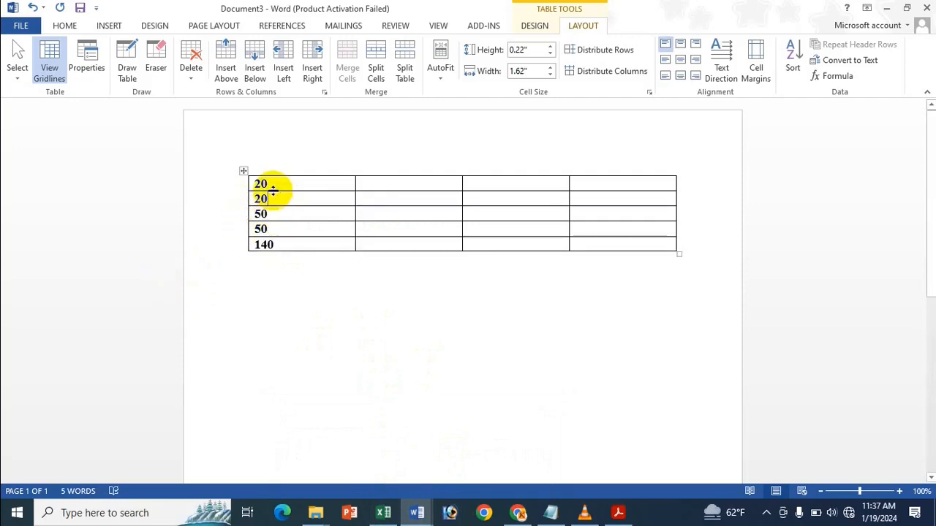
pyautogui.moveTo(383, 511)
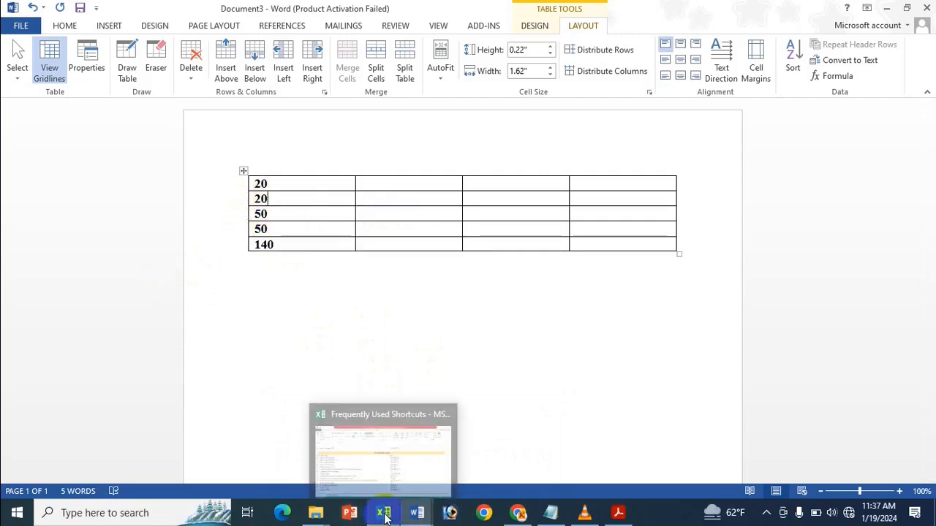
pyautogui.click(397, 490)
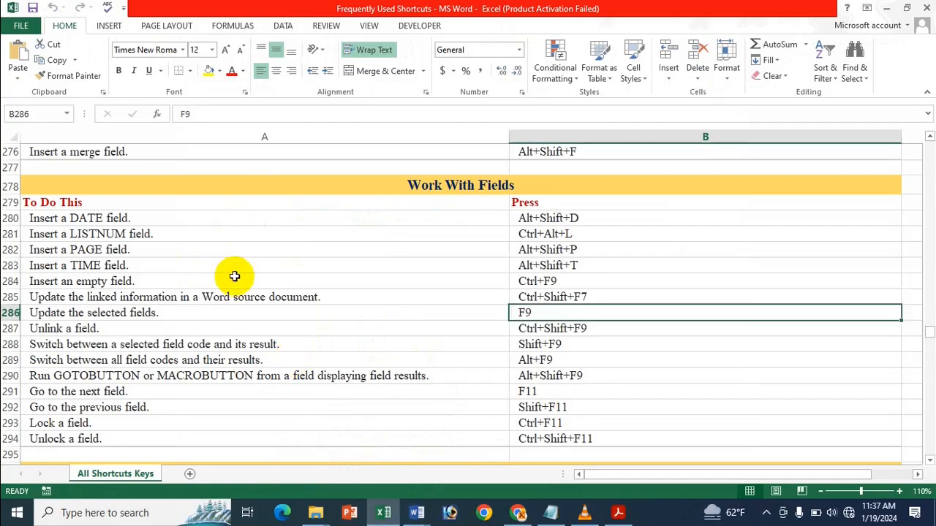
# Step: Check the Unlink a field shortcut in Excel, then click into the Word table's first column
pyautogui.click(119, 329)
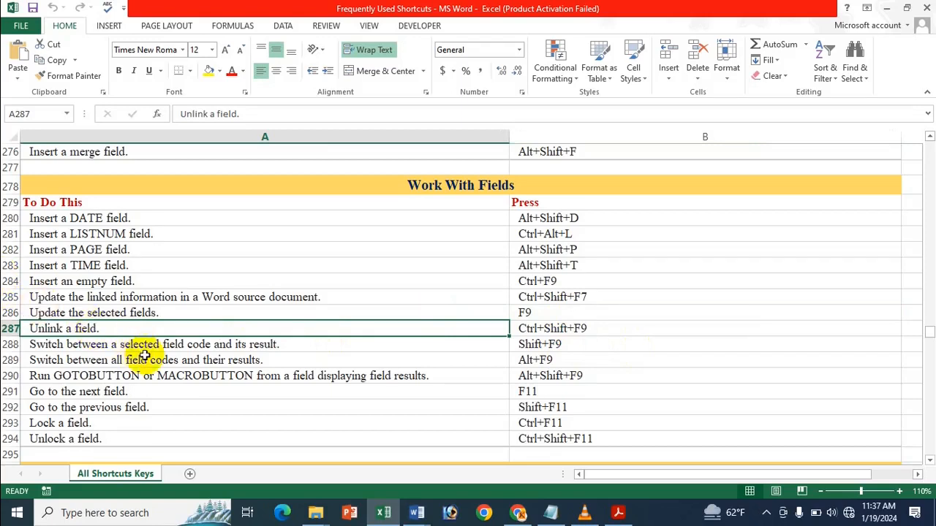
pyautogui.moveTo(421, 515)
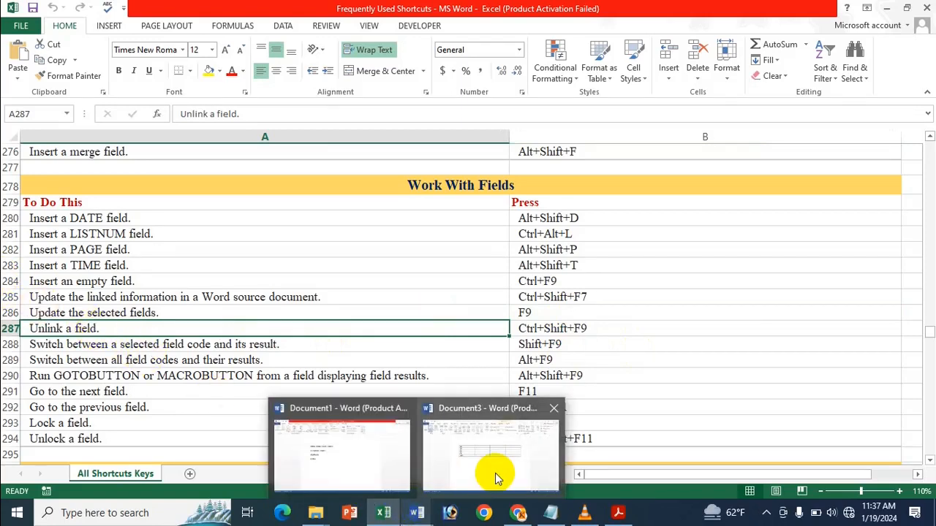
pyautogui.click(495, 476)
pyautogui.click(284, 180)
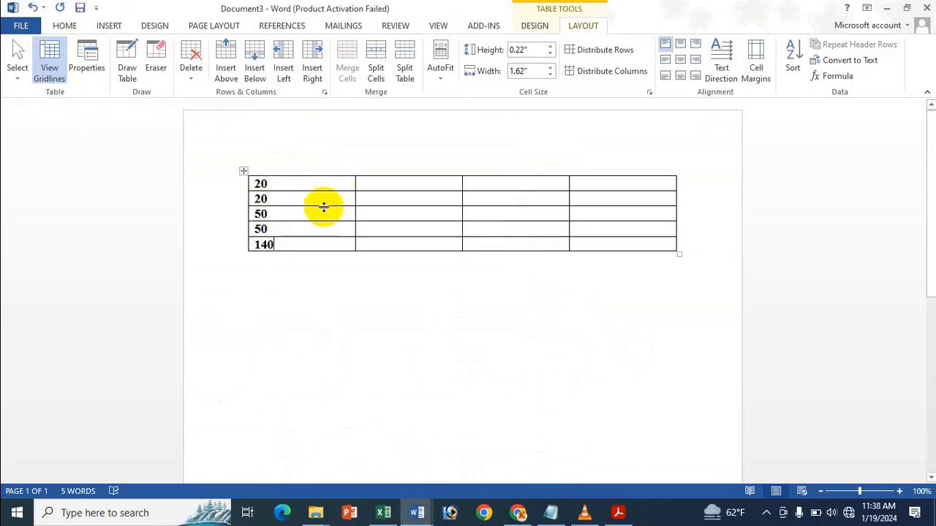
# Step: Change the second row's 20 to 30 and select the 140 total field
pyautogui.moveTo(416, 512)
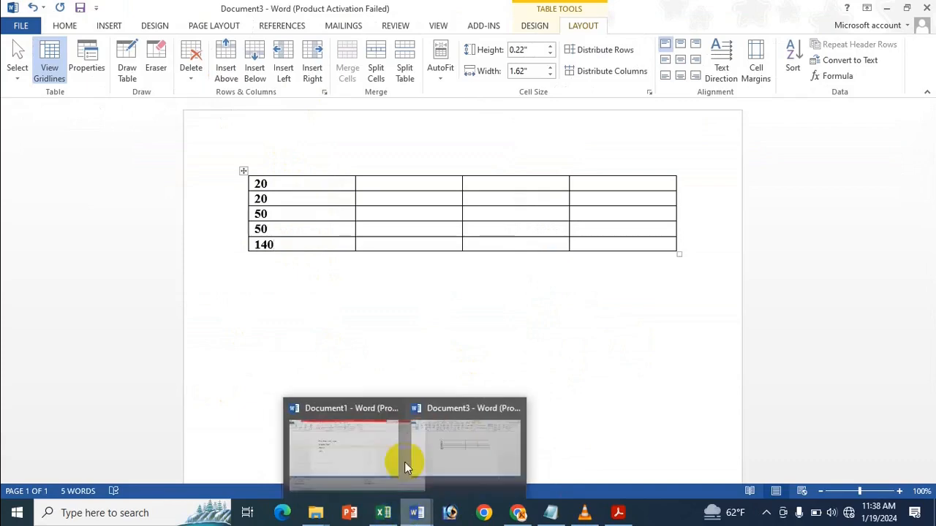
pyautogui.moveTo(383, 512)
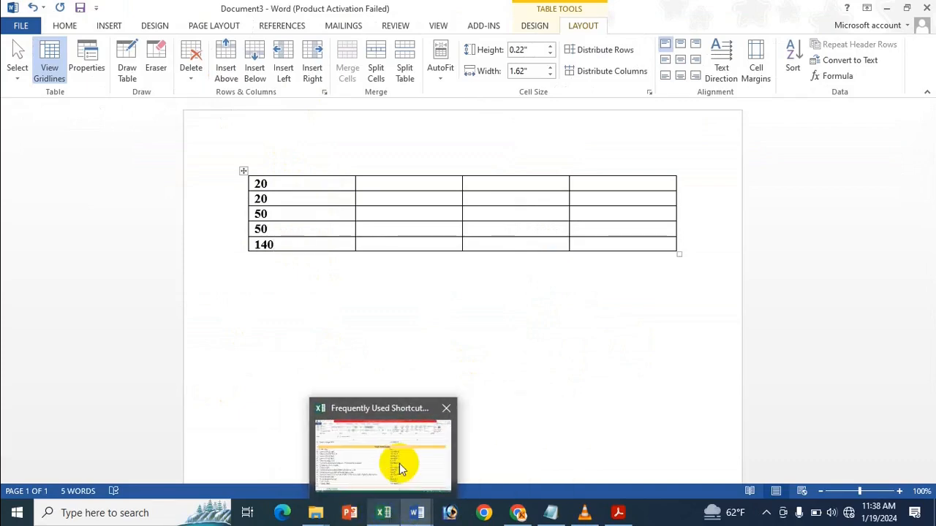
pyautogui.moveTo(399, 463)
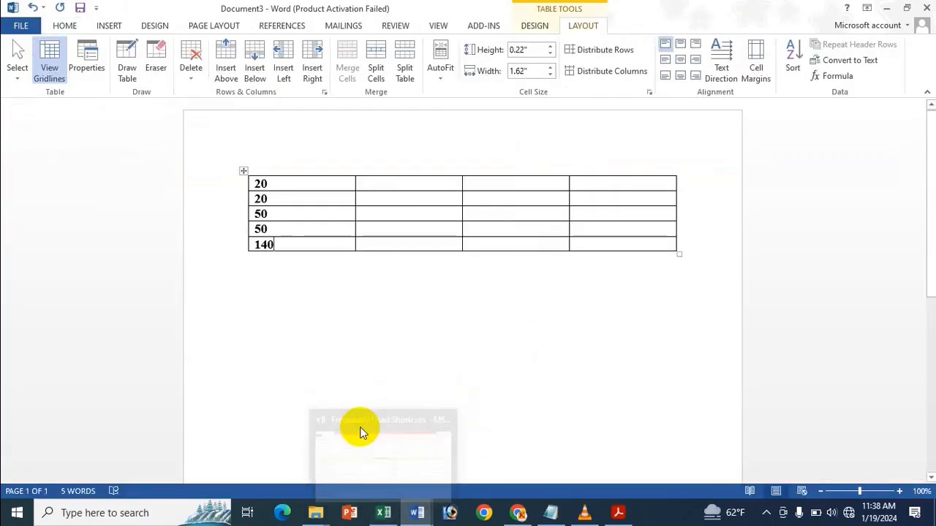
pyautogui.doubleClick(265, 245)
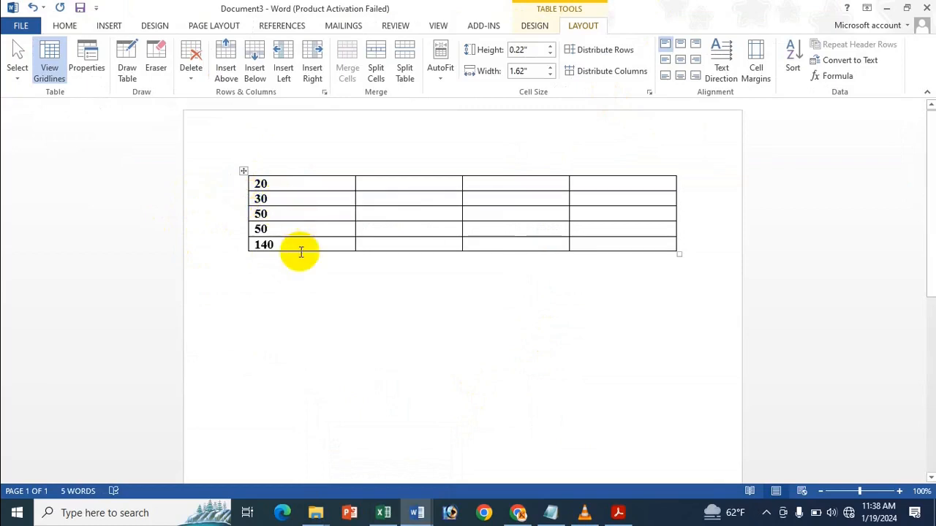
pyautogui.click(256, 247)
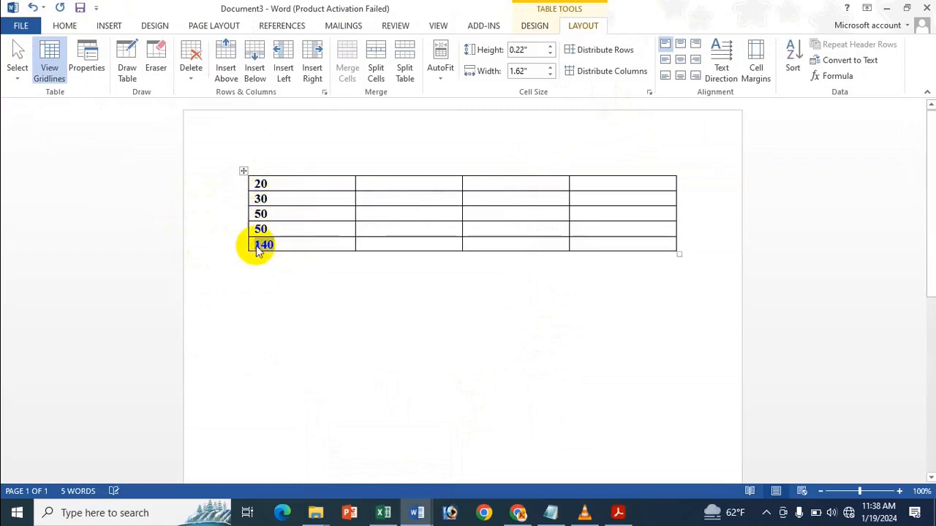
pyautogui.doubleClick(257, 247)
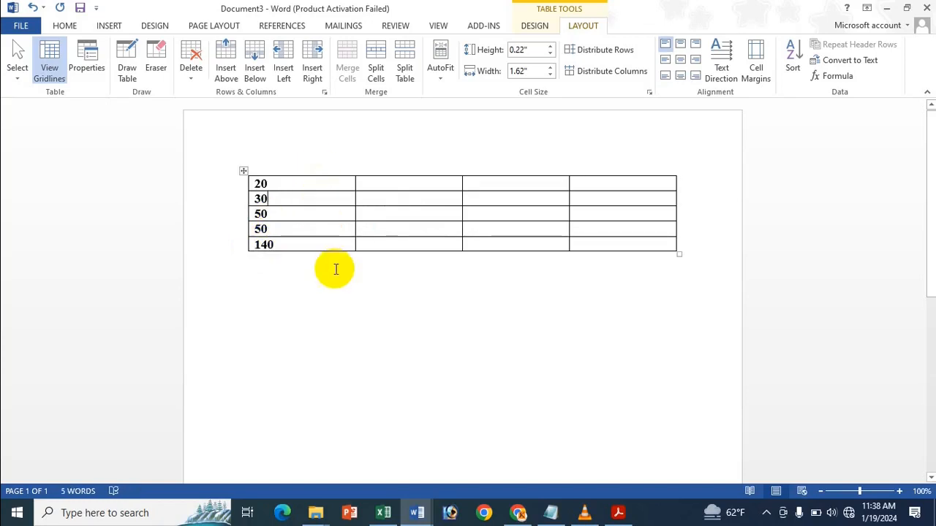
# Step: Look up the Shift+F9 field code toggle shortcut in Excel and return to Document3
pyautogui.click(384, 512)
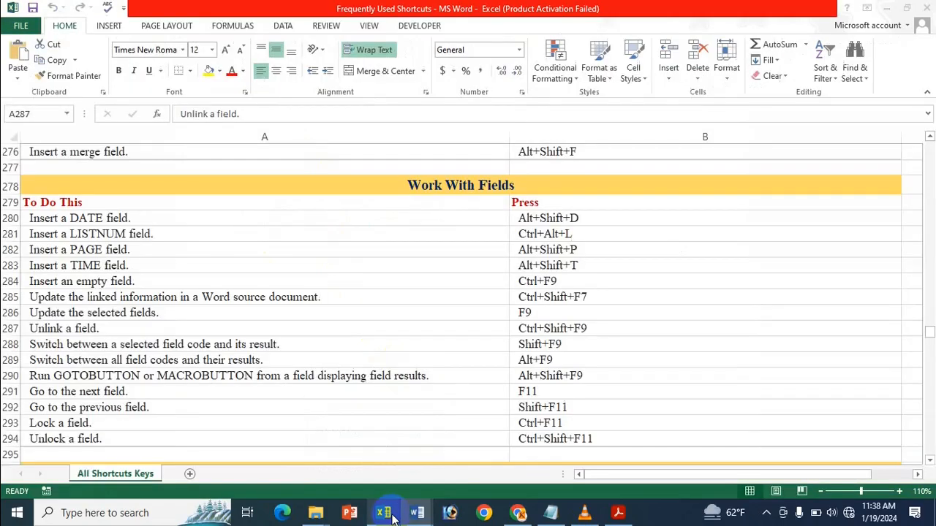
pyautogui.click(575, 345)
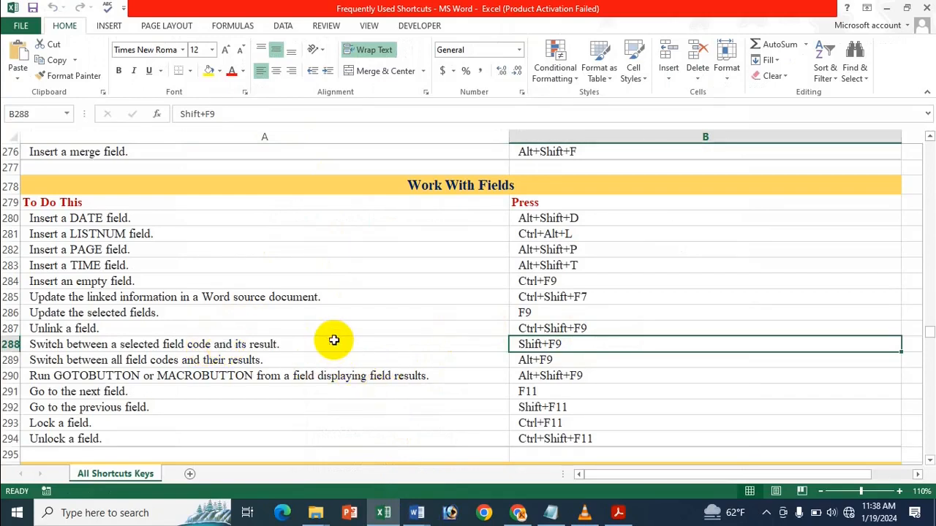
pyautogui.click(417, 512)
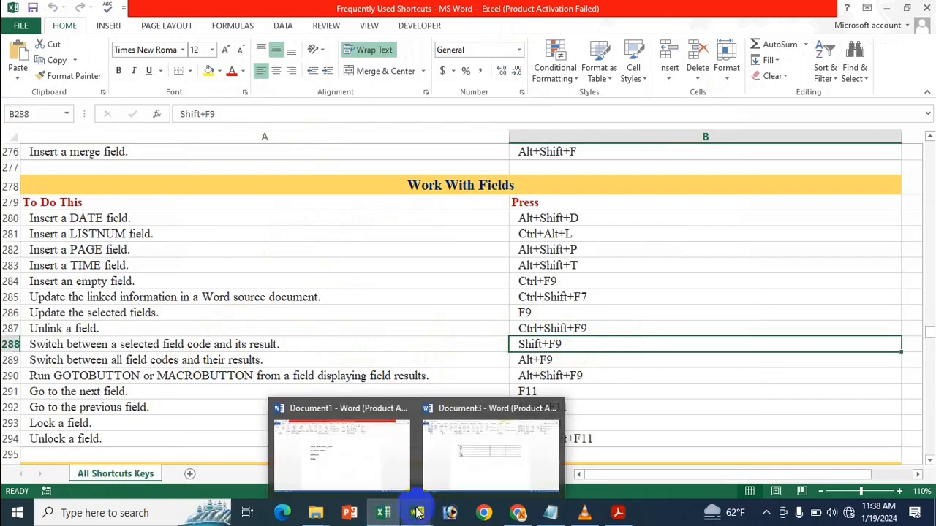
pyautogui.click(482, 459)
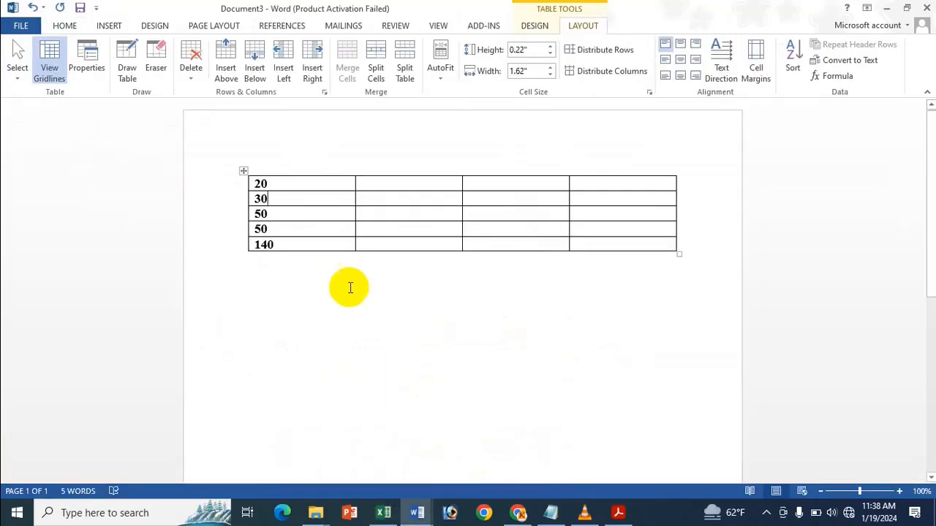
# Step: Delete the entire table with Layout > Delete > Delete Table
pyautogui.click(244, 171)
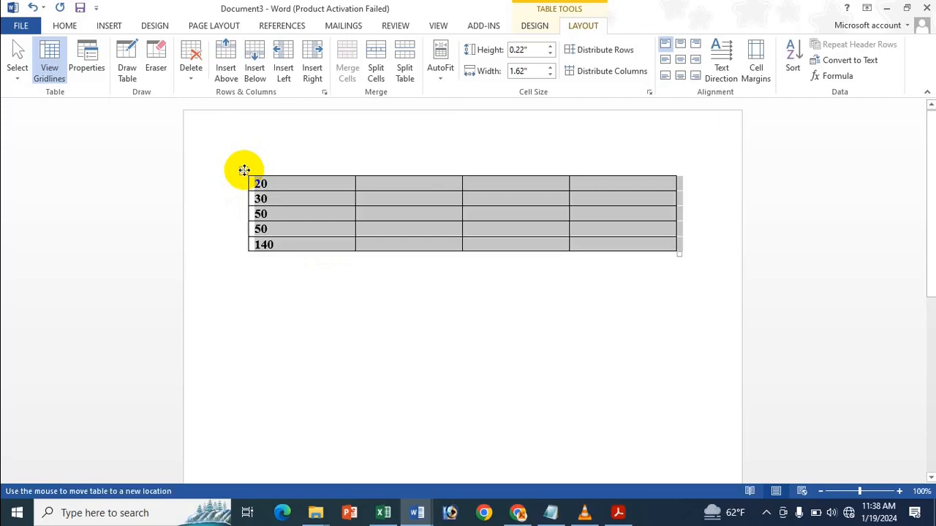
pyautogui.click(192, 65)
pyautogui.click(219, 144)
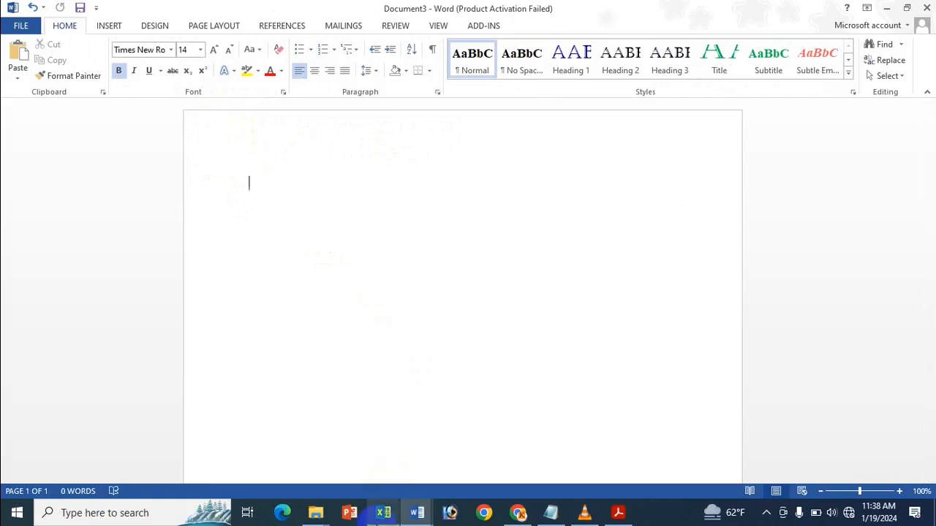
# Step: Glance at the Excel shortcut sheet and return to the empty Document3
pyautogui.moveTo(383, 512)
pyautogui.click(379, 463)
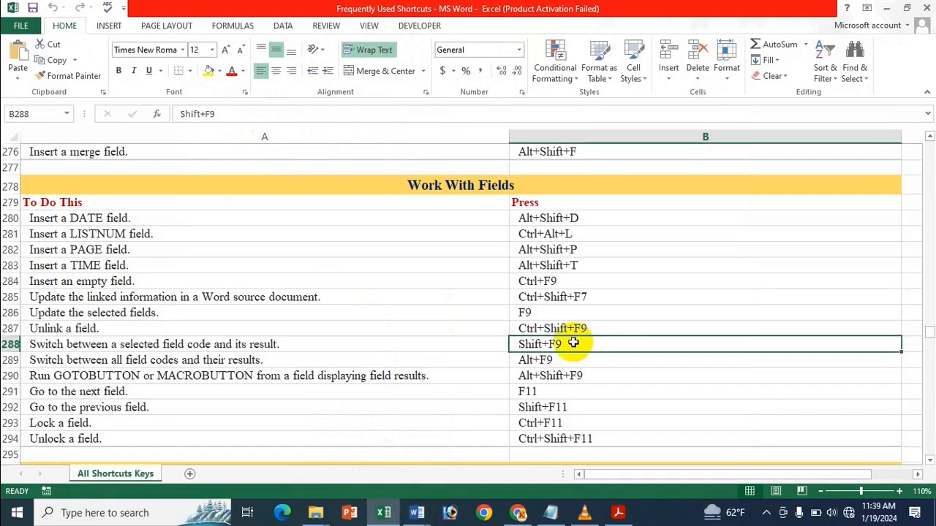
pyautogui.moveTo(417, 512)
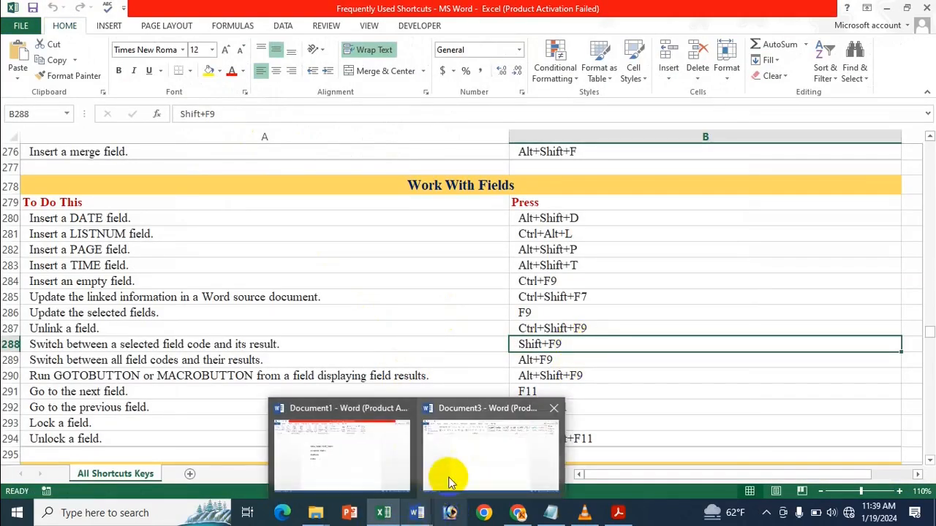
pyautogui.click(452, 468)
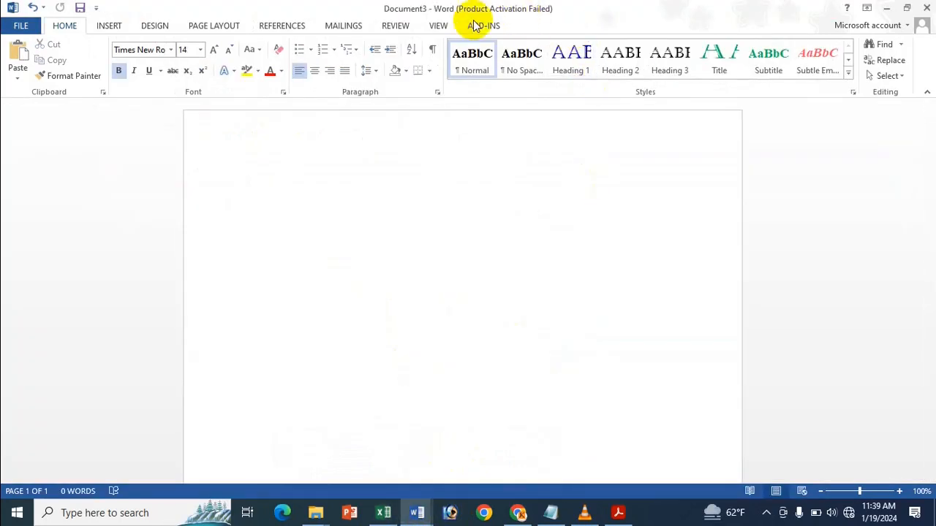
# Step: Insert a Page field with the 1, 2, 3 format via Quick Parts > Field
pyautogui.click(107, 26)
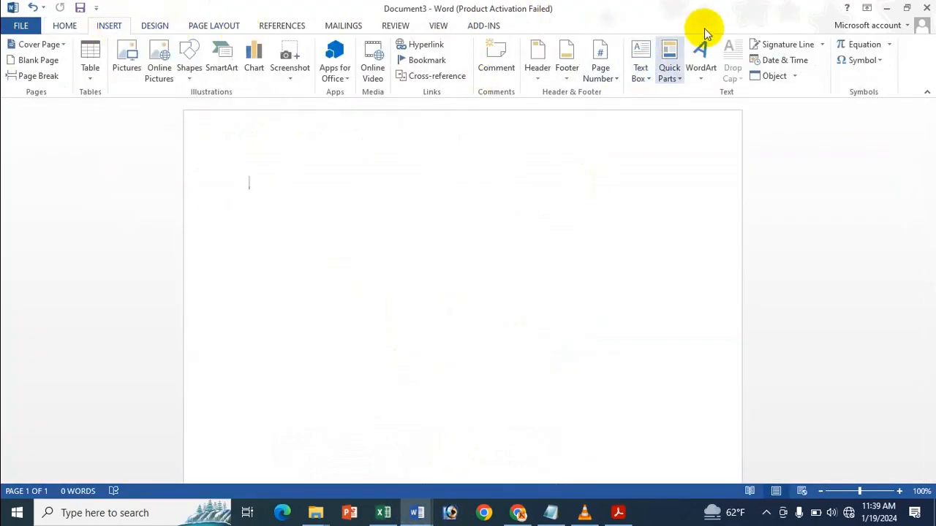
pyautogui.click(671, 72)
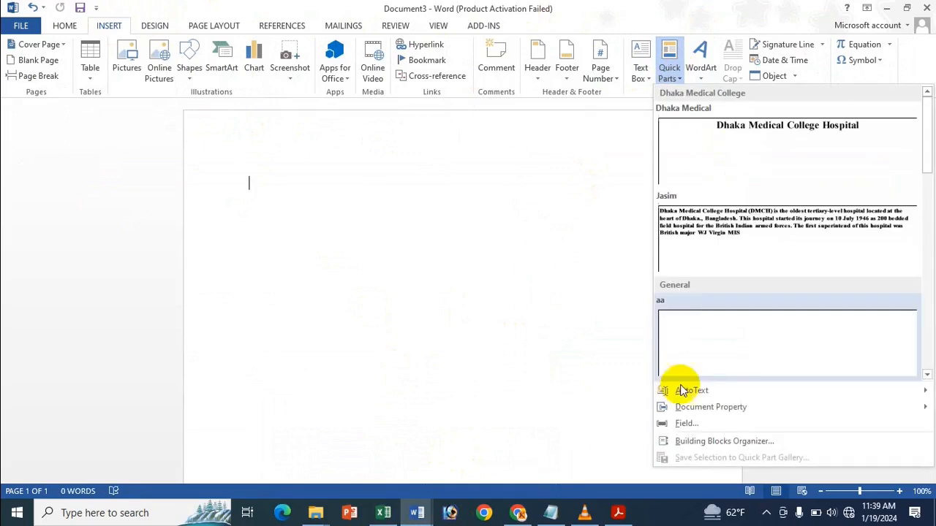
pyautogui.click(692, 422)
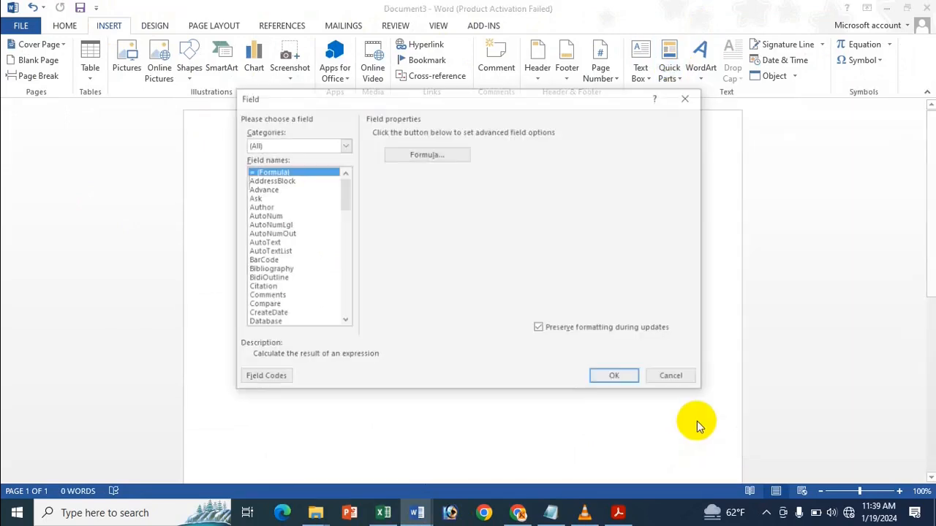
pyautogui.click(268, 225)
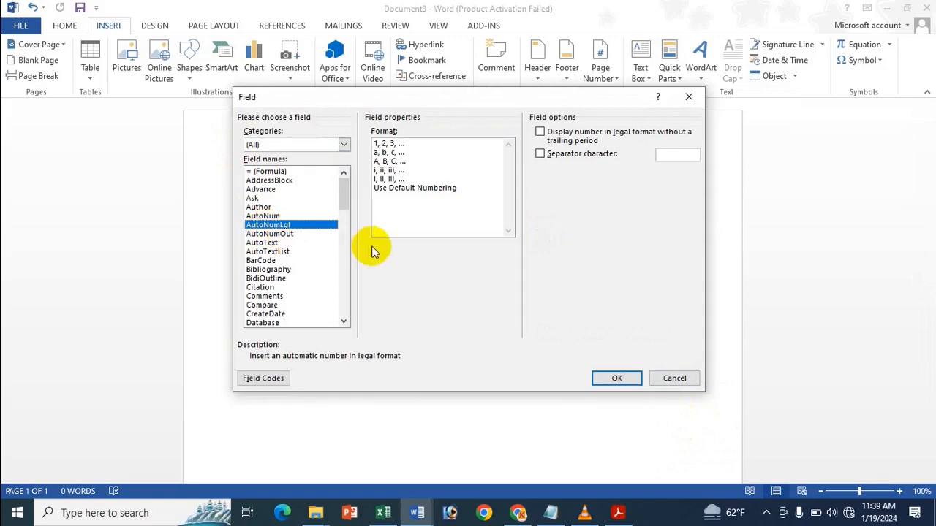
pyautogui.press('p')
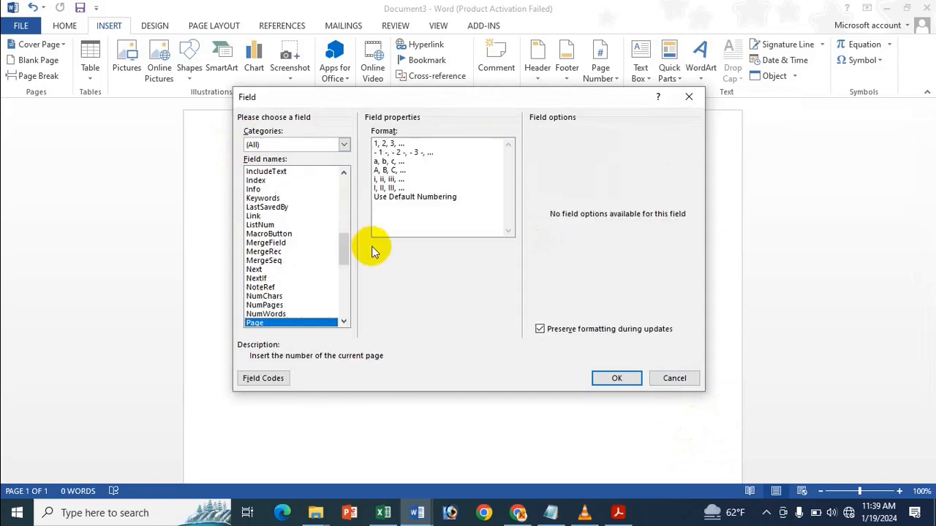
pyautogui.click(385, 144)
pyautogui.click(614, 379)
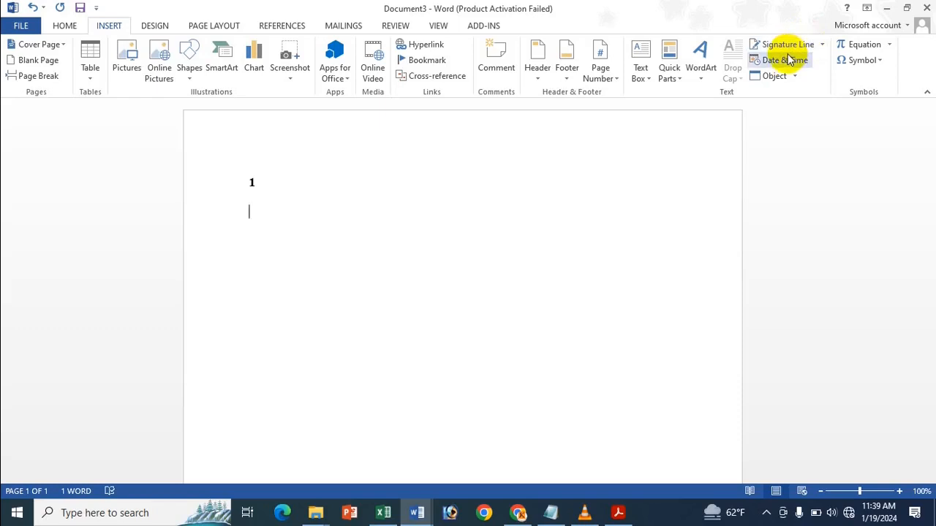
# Step: Insert a second Page field formatted A, B, C below it and start a new line
pyautogui.click(669, 72)
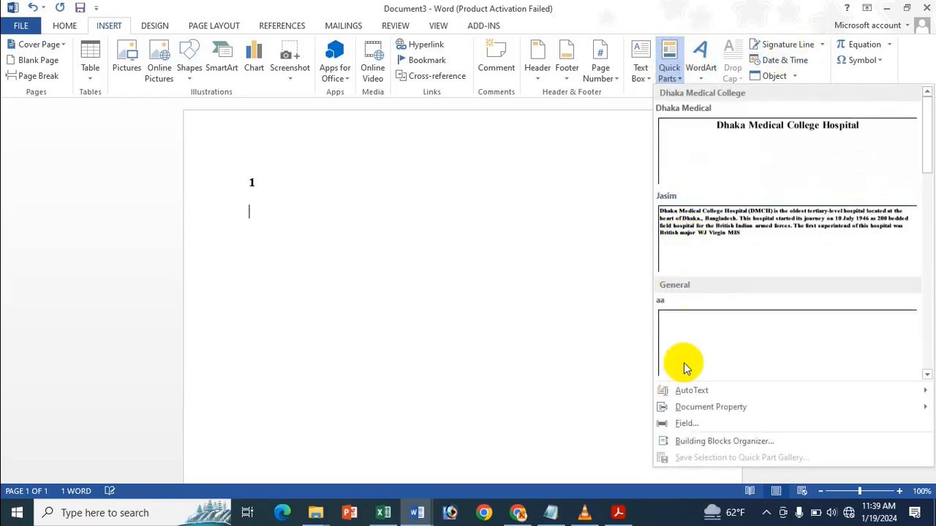
pyautogui.click(693, 422)
pyautogui.click(266, 243)
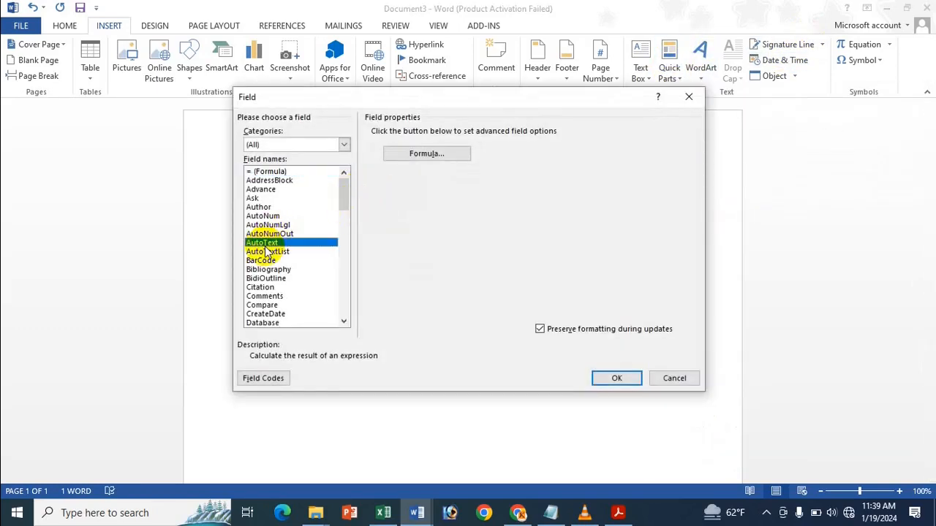
pyautogui.press('p')
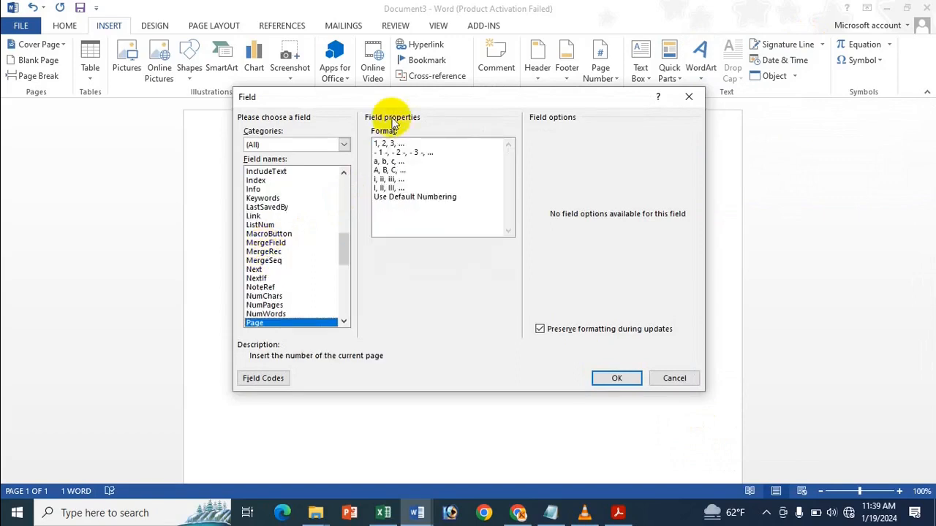
pyautogui.click(394, 173)
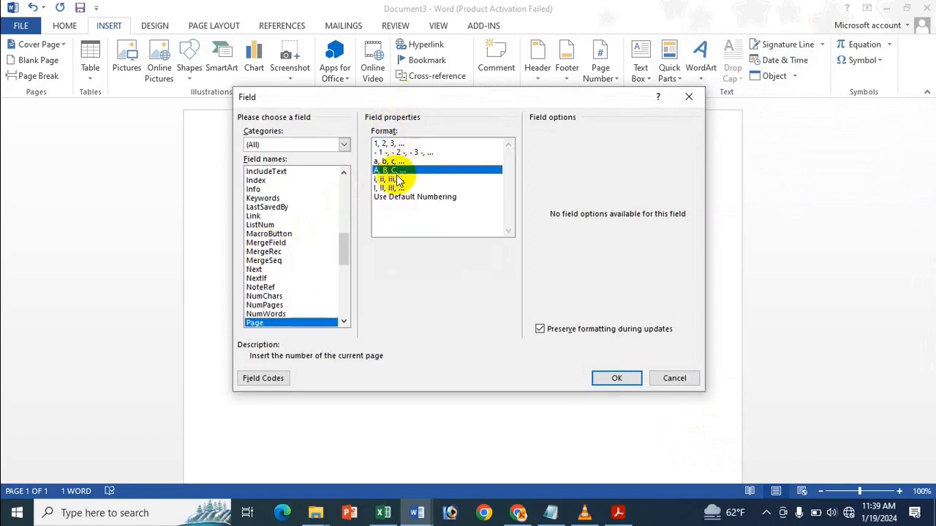
pyautogui.click(601, 379)
pyautogui.press('Return')
pyautogui.press('Return')
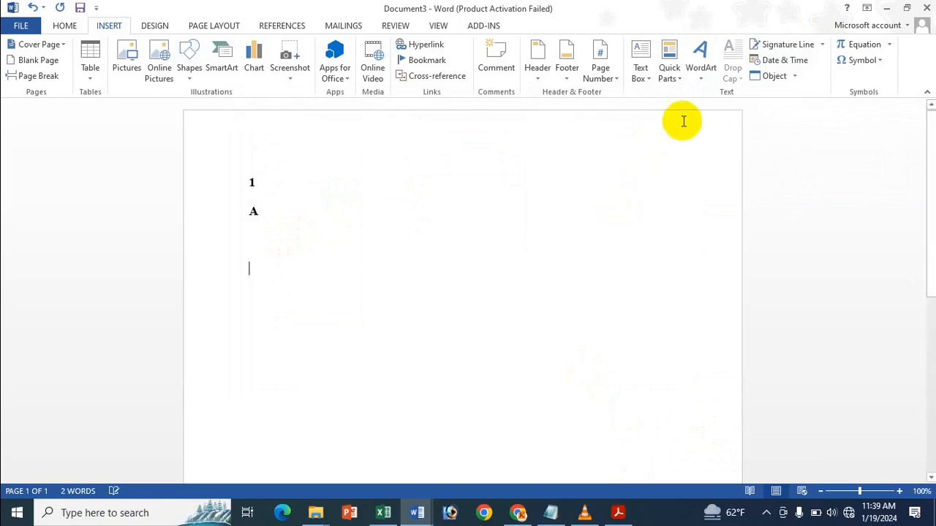
# Step: Insert a Symbol field with character number 126 so a ~ appears below the A
pyautogui.click(671, 64)
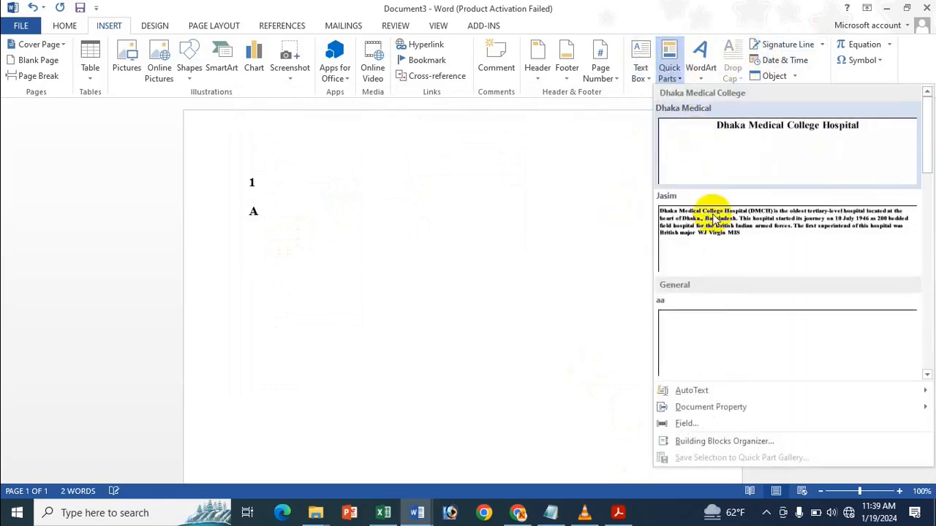
pyautogui.click(693, 423)
pyautogui.click(324, 209)
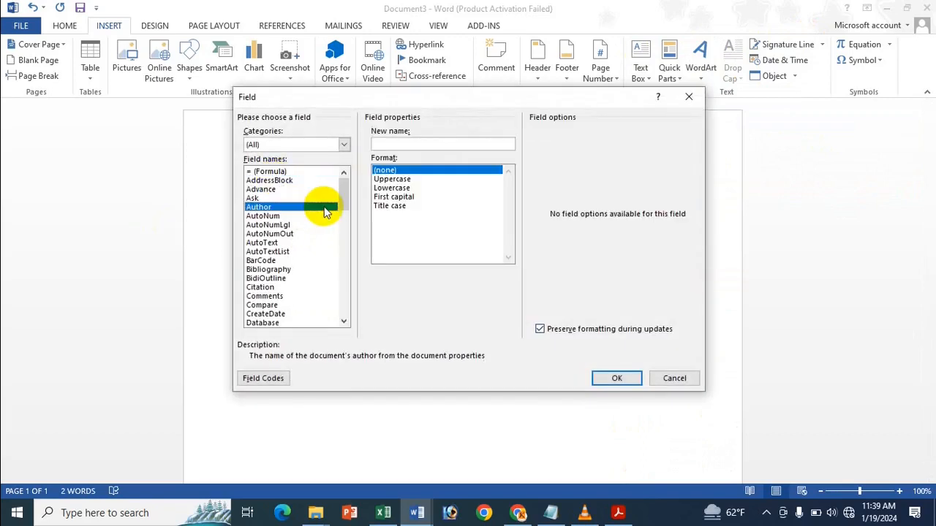
pyautogui.press('s')
pyautogui.press('Down')
pyautogui.press('Down')
pyautogui.press('Down')
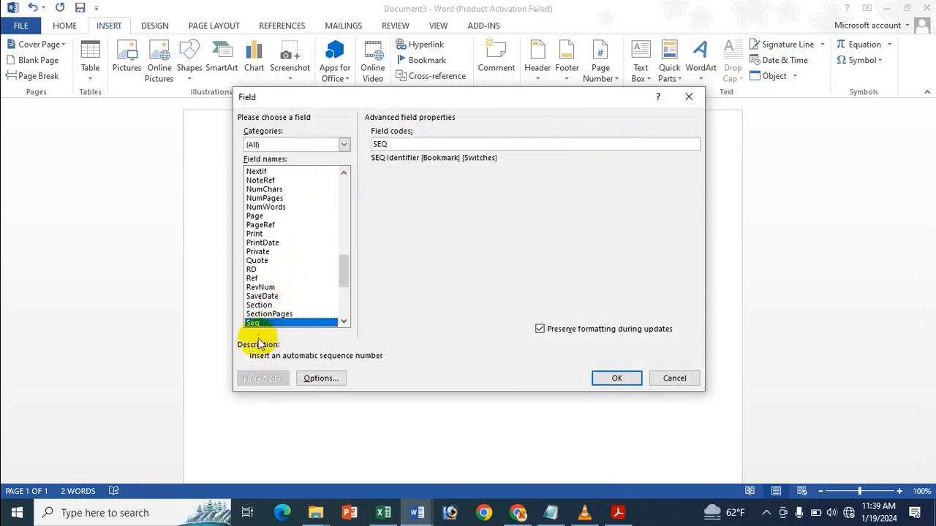
pyautogui.press('Down')
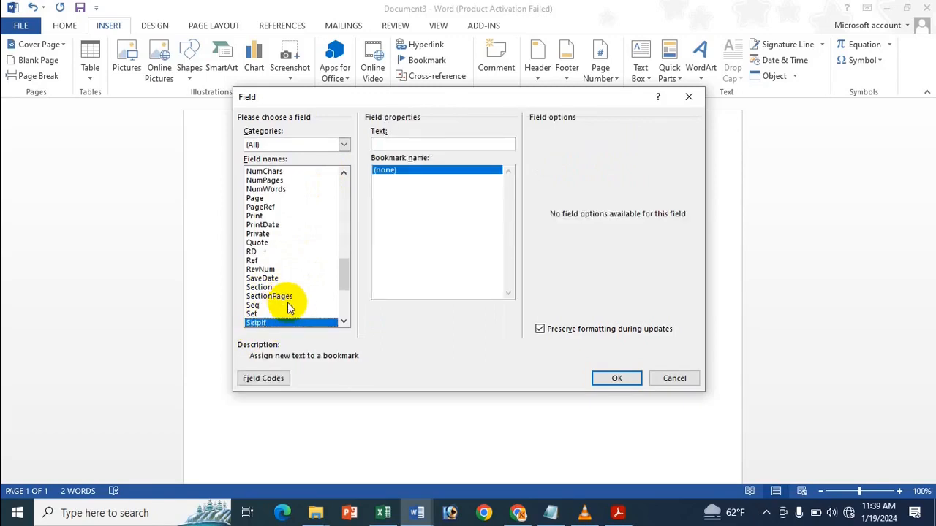
pyautogui.press('Down')
pyautogui.press('Down')
pyautogui.press('Down')
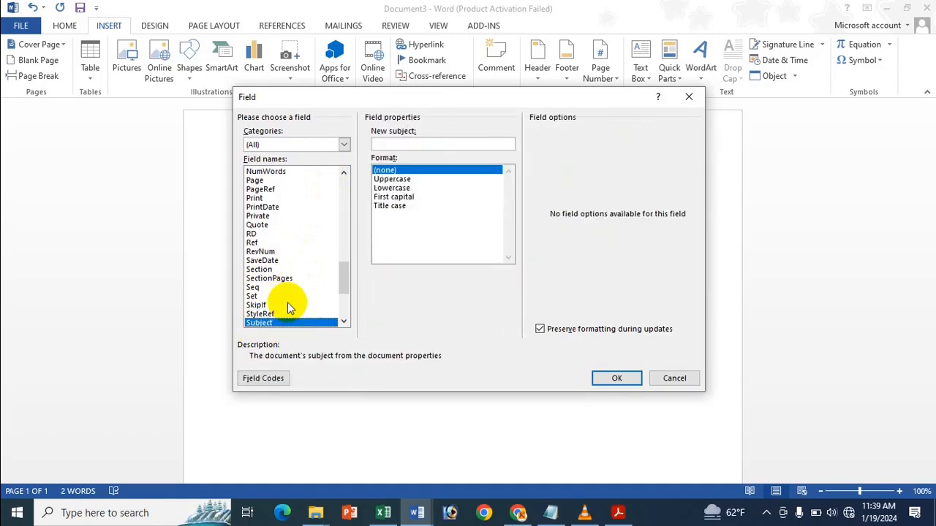
pyautogui.press('Down')
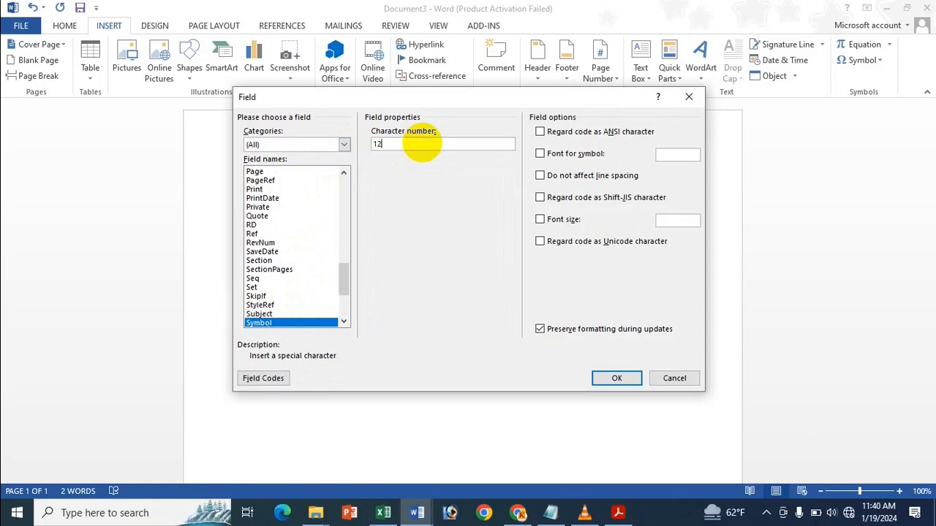
pyautogui.click(618, 378)
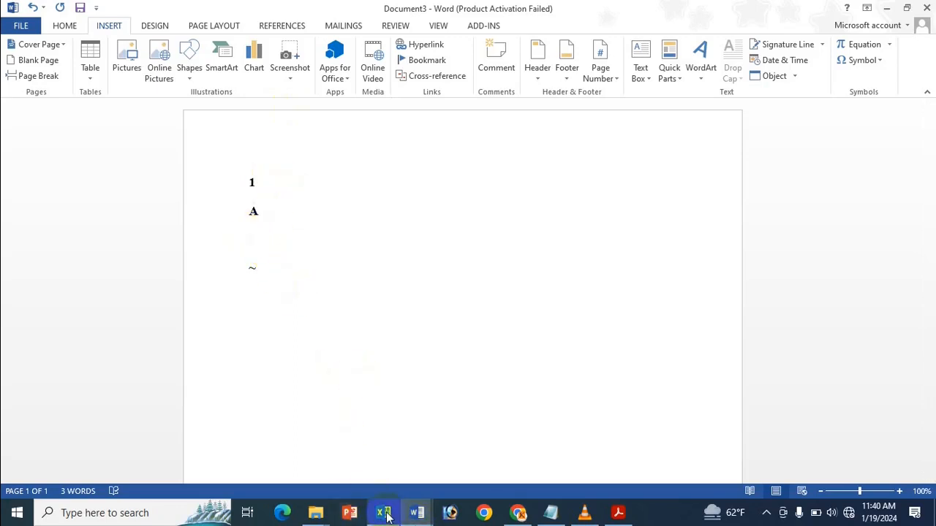
pyautogui.moveTo(386, 517)
pyautogui.click(365, 432)
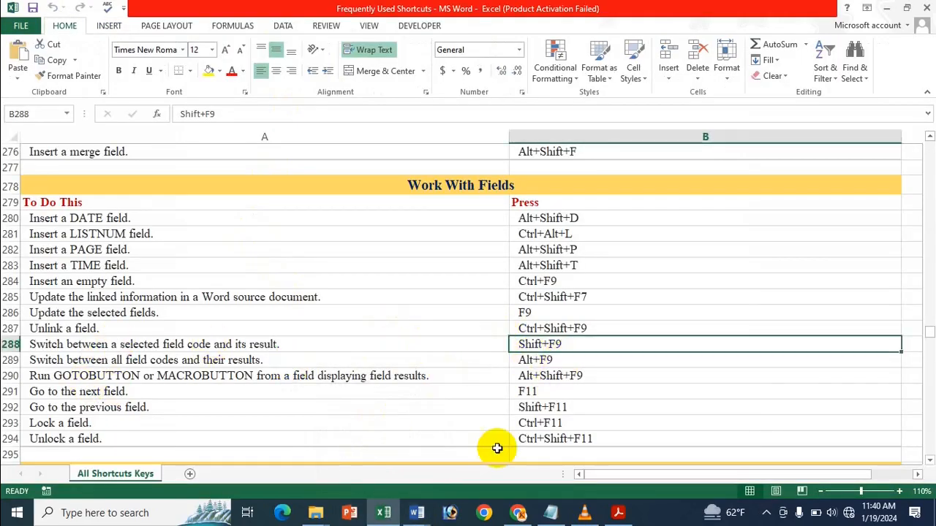
# Step: Reveal the A field's code { PAGE \* ALPHABETIC \* MERGEFORMAT } with Shift+F9, then select all three lines
pyautogui.moveTo(420, 518)
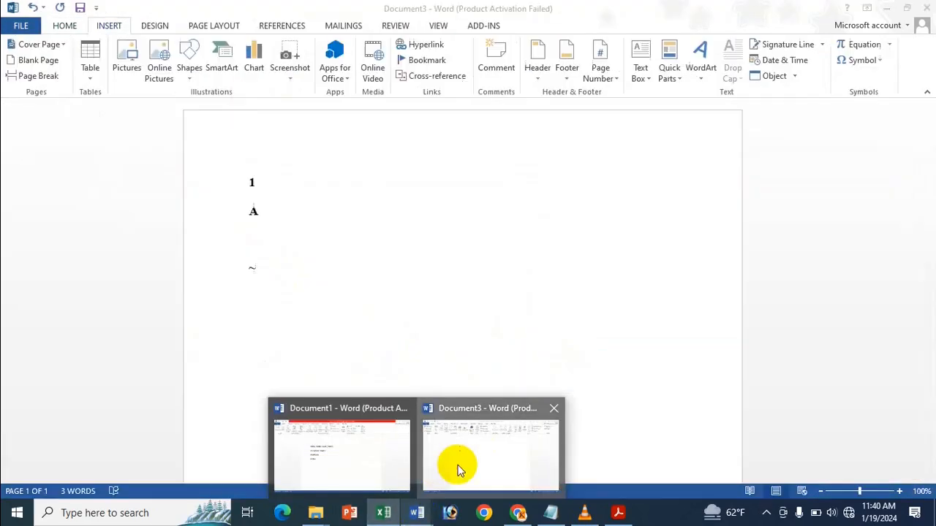
pyautogui.click(456, 464)
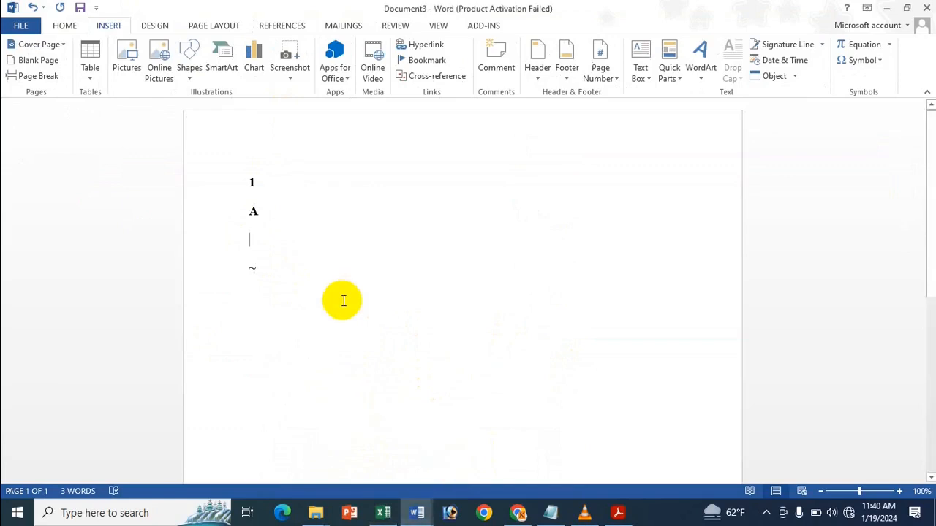
pyautogui.doubleClick(251, 211)
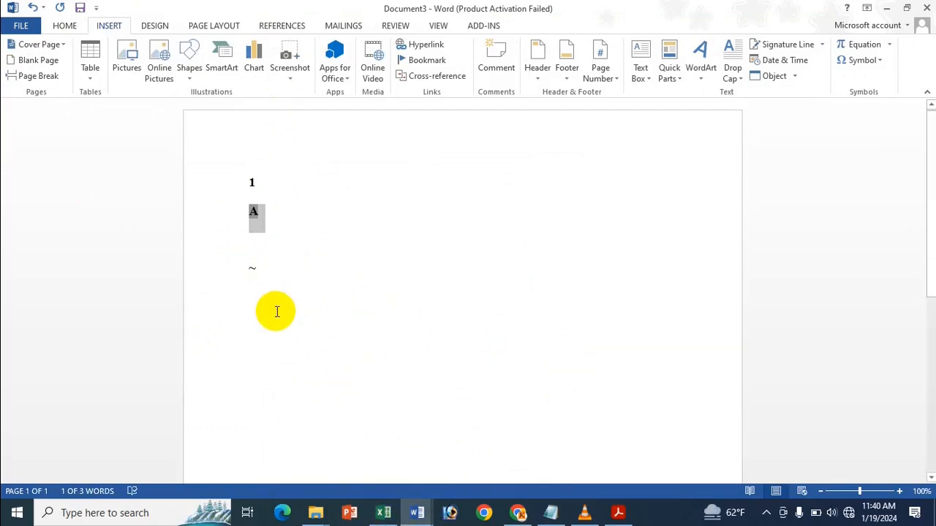
pyautogui.hotkey('shift', 'F9')
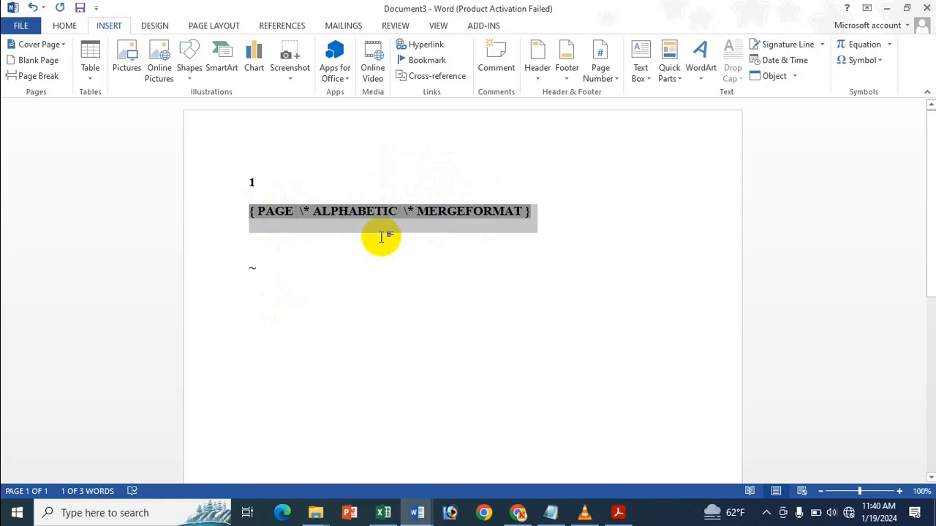
pyautogui.hotkey('ctrl', 'z')
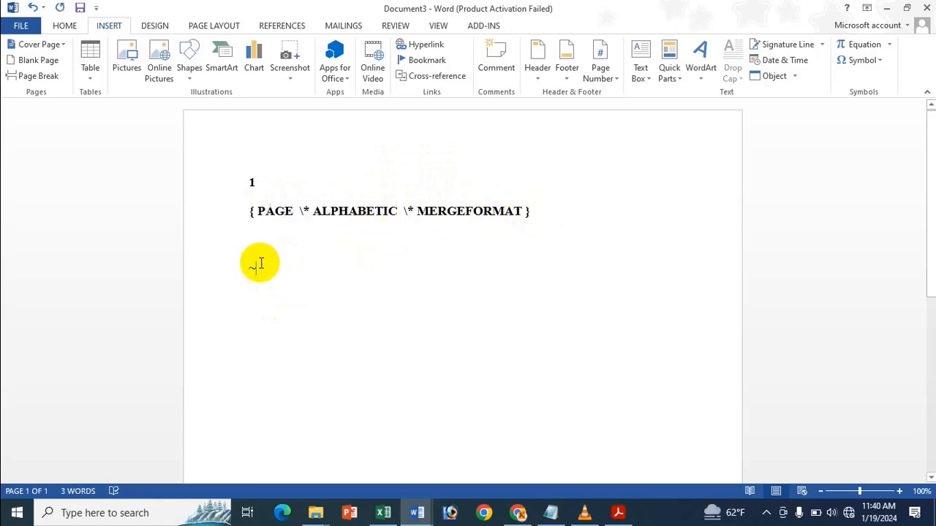
pyautogui.moveTo(250, 182); pyautogui.dragTo(296, 272)
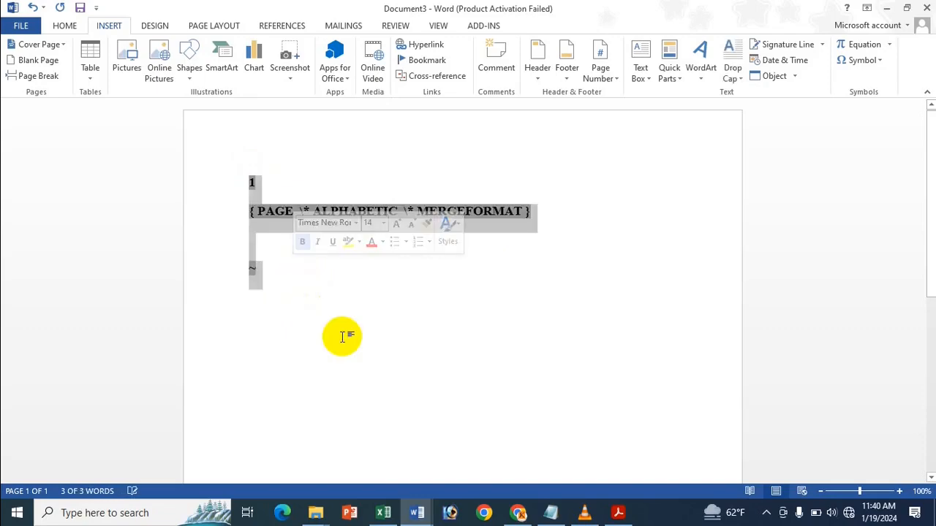
pyautogui.click(386, 514)
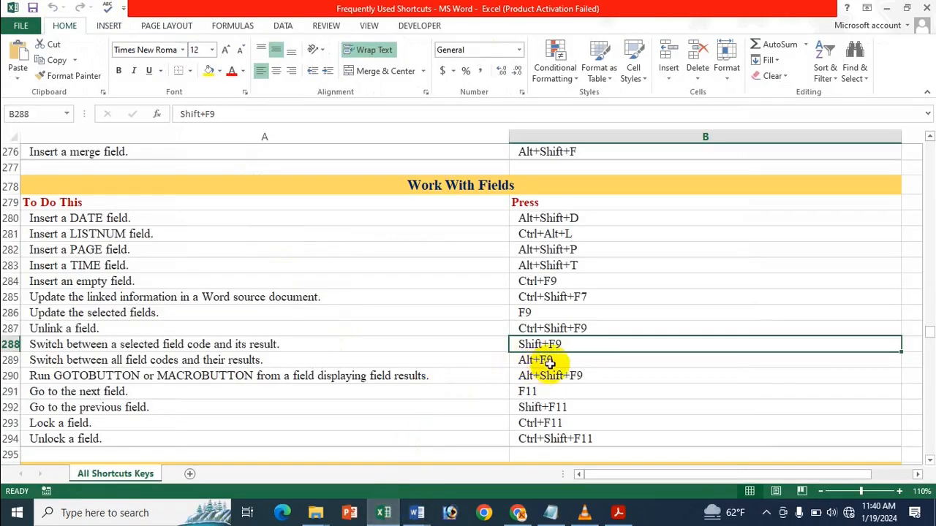
# Step: Look up Alt+F9 in Excel, then toggle all field codes on and back to results 1, A, ~
pyautogui.click(550, 359)
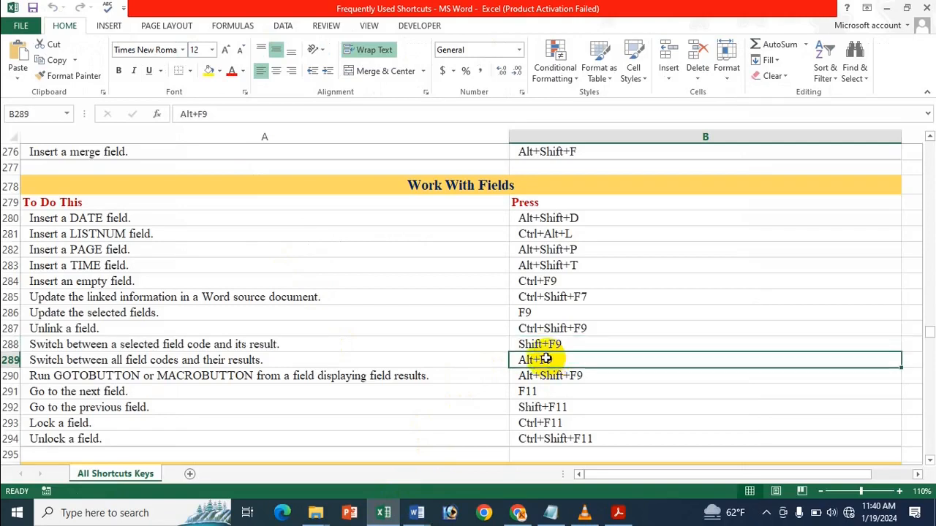
pyautogui.click(417, 511)
pyautogui.click(455, 445)
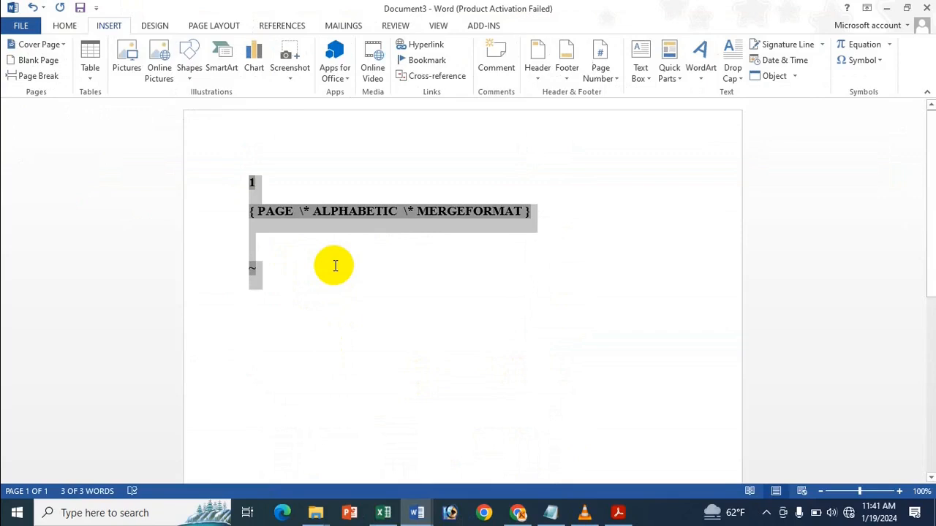
pyautogui.hotkey('alt', 'F9')
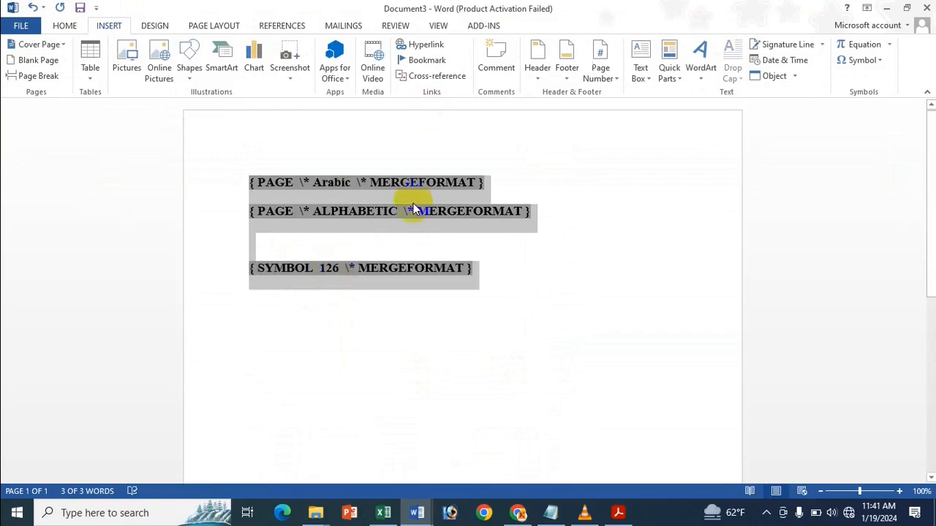
pyautogui.hotkey('alt', 'F9')
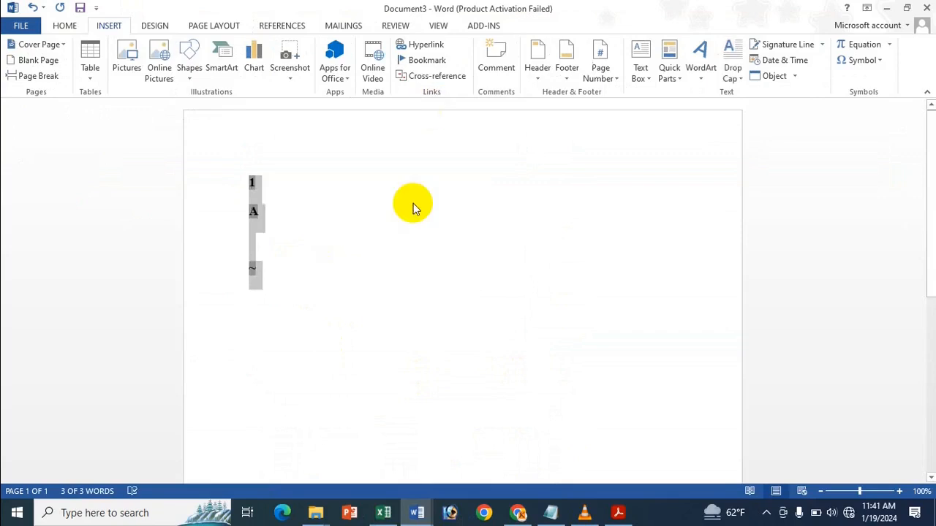
pyautogui.click(413, 204)
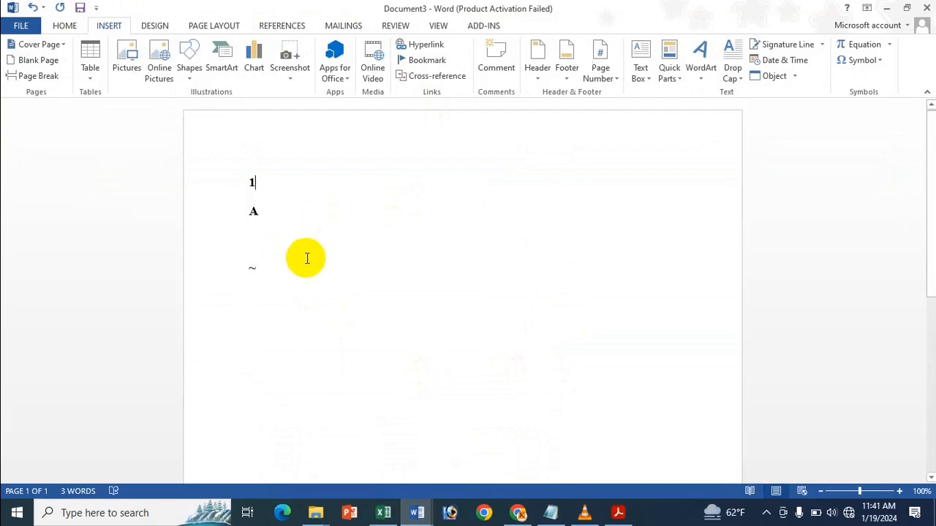
pyautogui.click(383, 513)
pyautogui.scroll(-1, 533, 393)
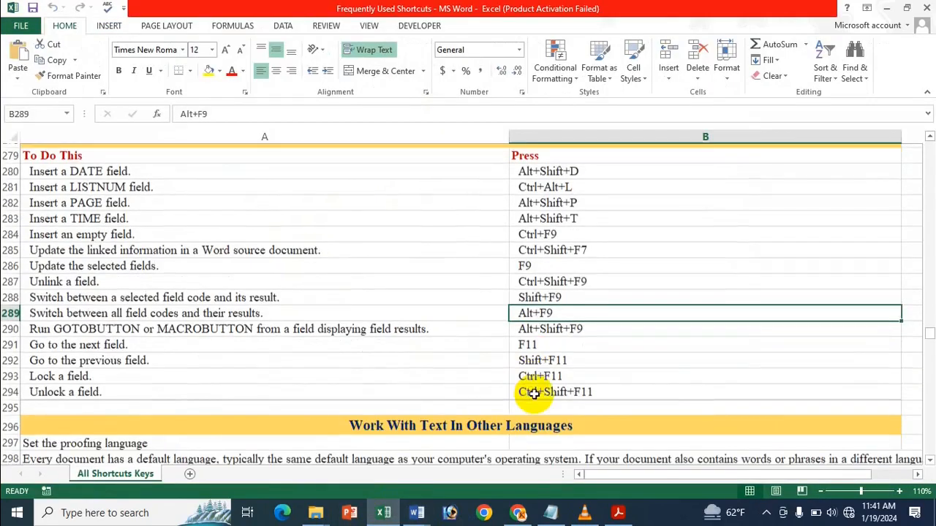
# Step: Look up the GOTOBUTTON/MACROBUTTON and go-to-next-field shortcuts in Excel, then return to Document3
pyautogui.scroll(-1, 548, 307)
pyautogui.click(560, 278)
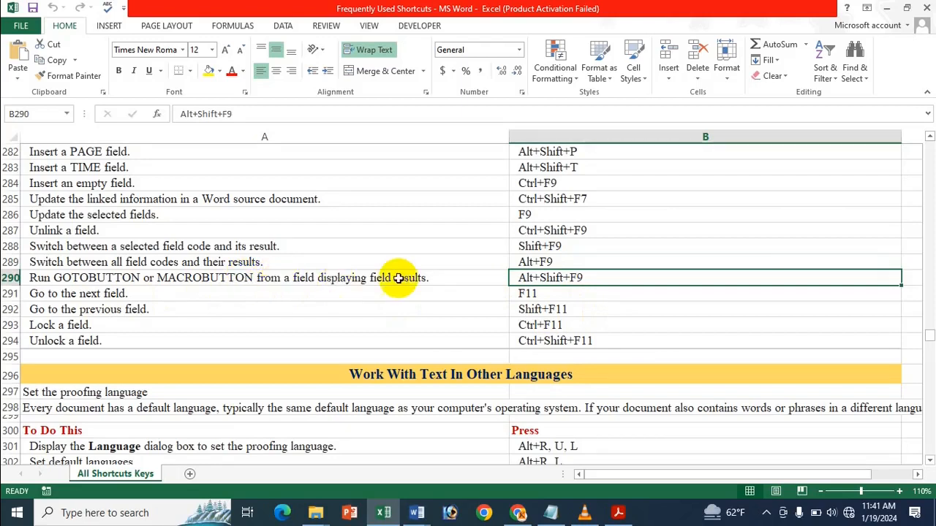
pyautogui.click(543, 294)
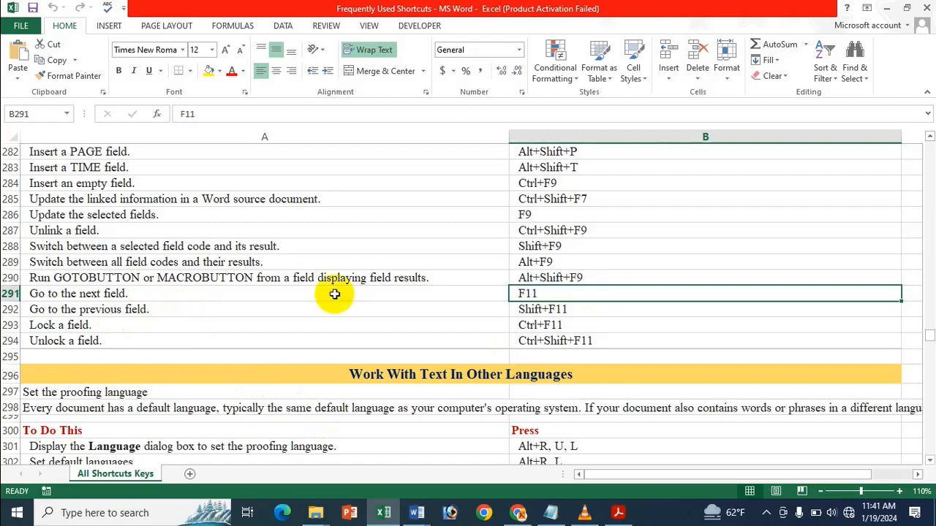
pyautogui.click(437, 512)
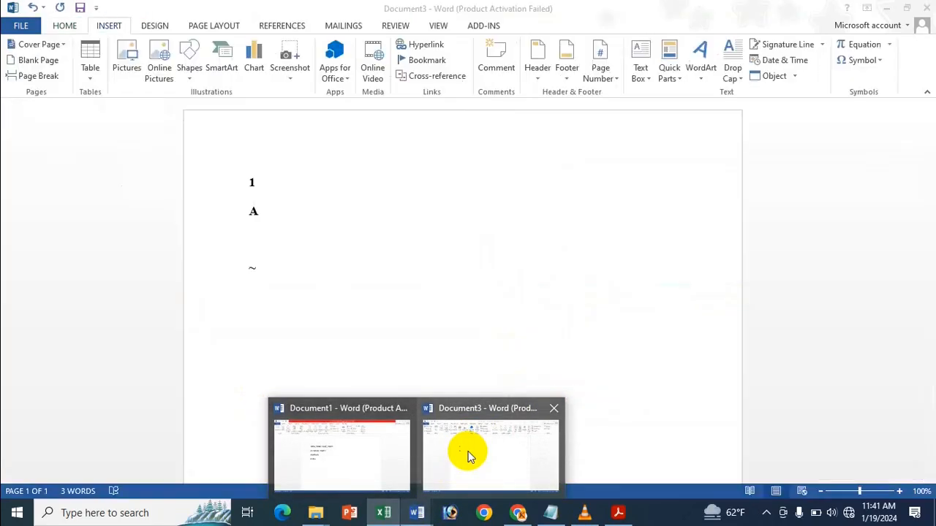
pyautogui.click(468, 451)
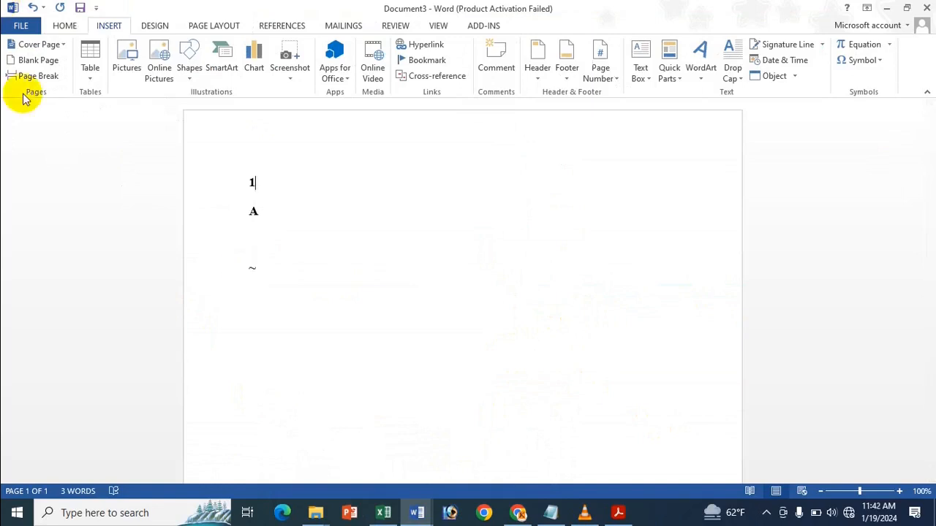
# Step: Select and deselect the 1 field, check Excel, then jump to the next field with F11
pyautogui.doubleClick(251, 183)
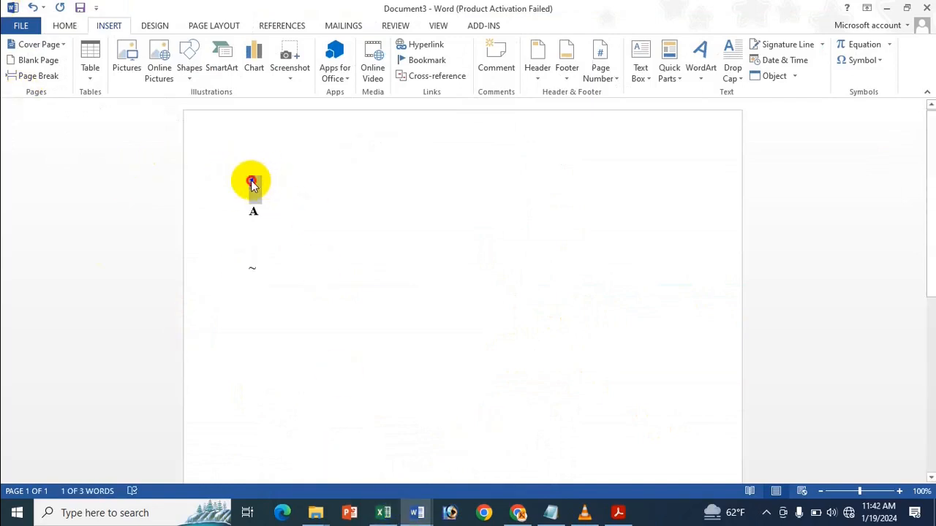
pyautogui.click(253, 184)
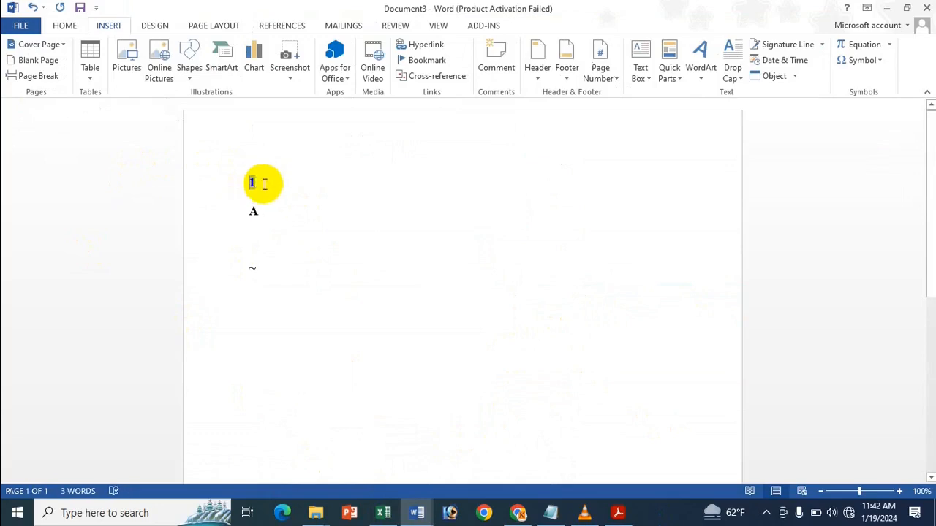
pyautogui.click(383, 512)
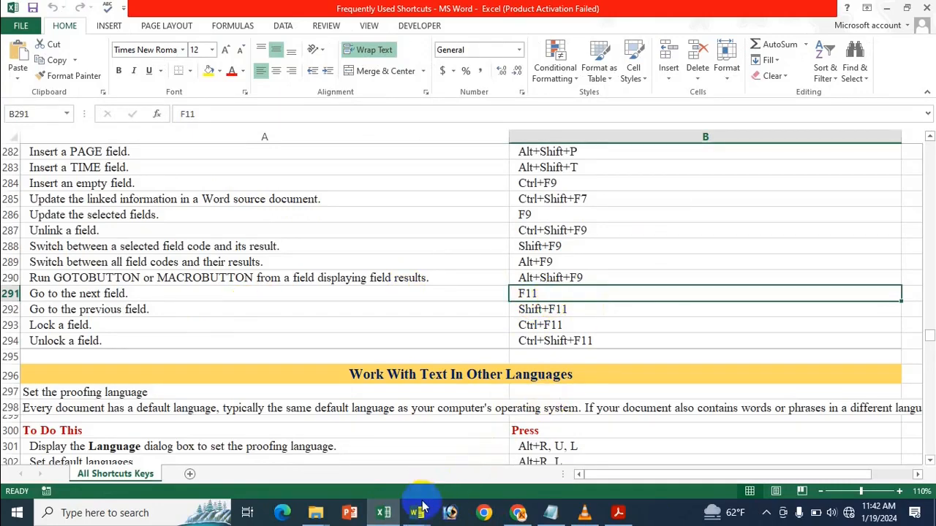
pyautogui.moveTo(417, 511)
pyautogui.click(487, 438)
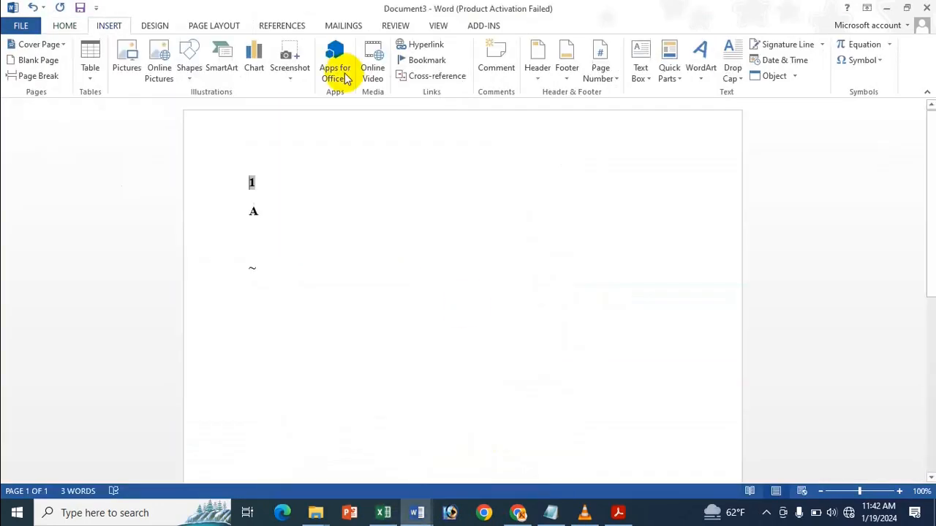
pyautogui.press('F11')
pyautogui.press('F11')
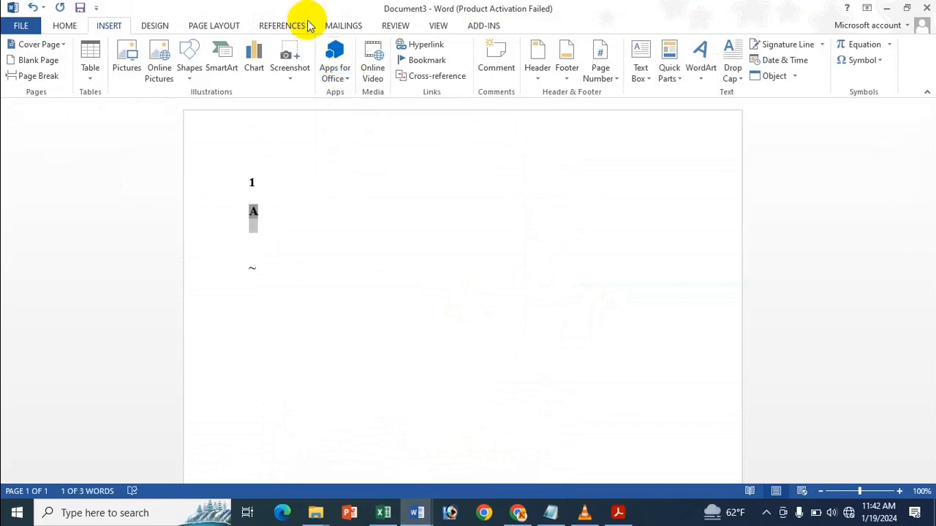
# Step: After rechecking the Excel list, move back and forth between the fields with Shift+F5
pyautogui.moveTo(383, 513)
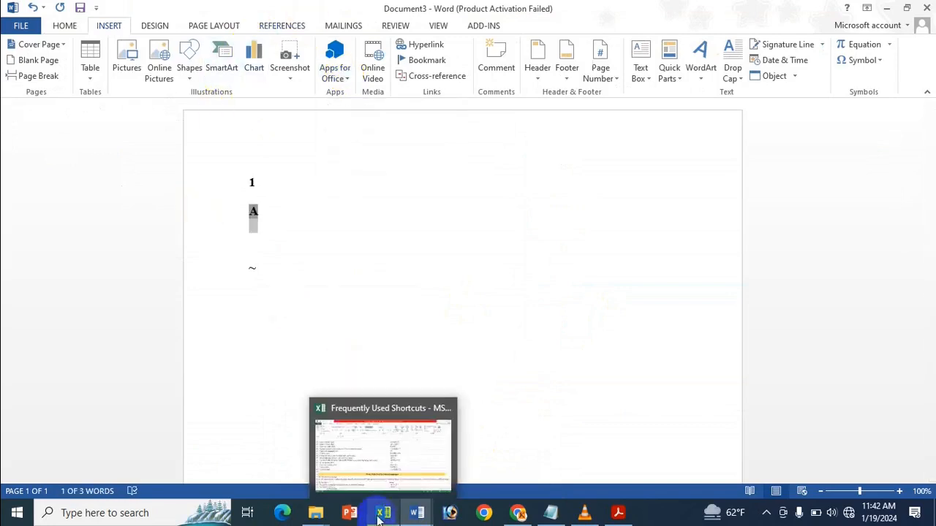
pyautogui.click(359, 443)
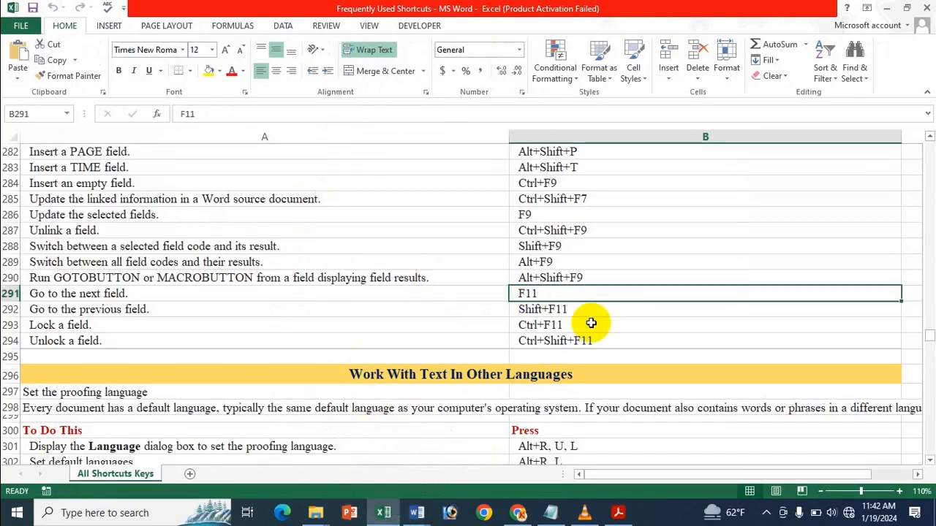
pyautogui.moveTo(421, 518)
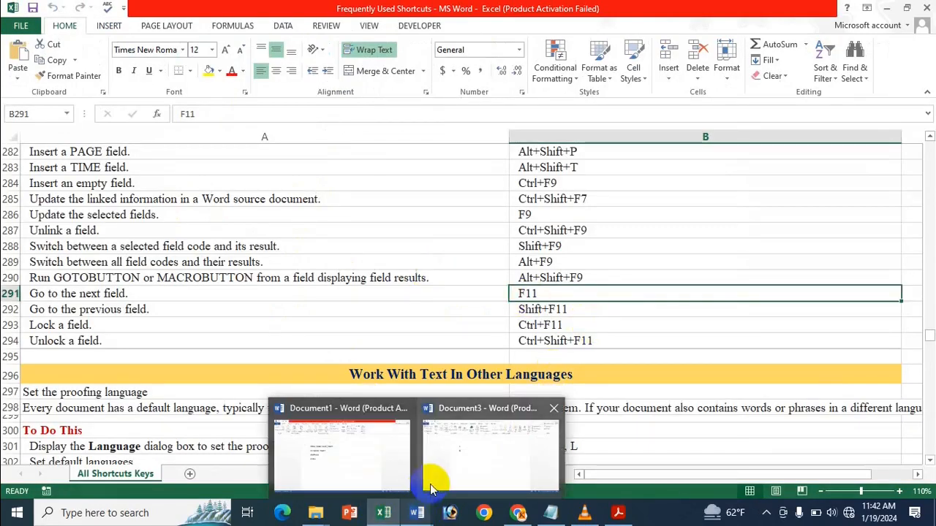
pyautogui.click(455, 438)
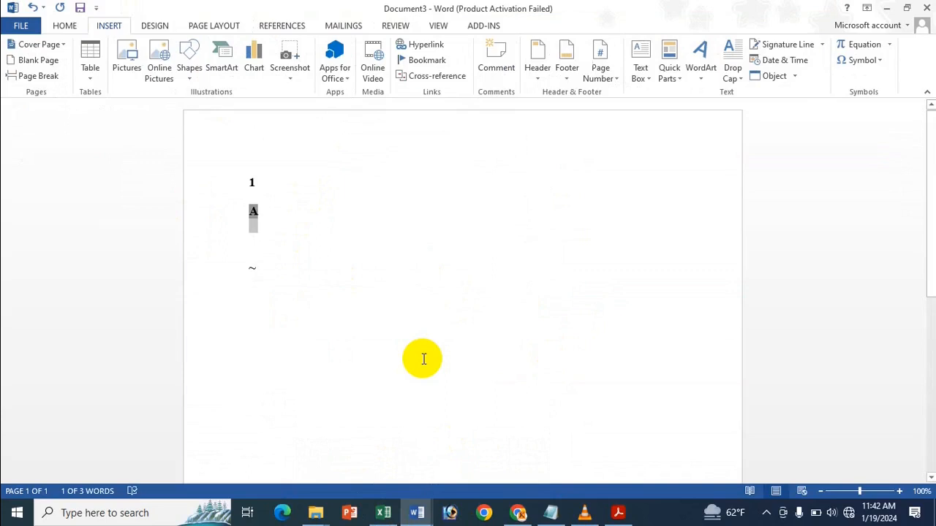
pyautogui.hotkey('shift', 'F5')
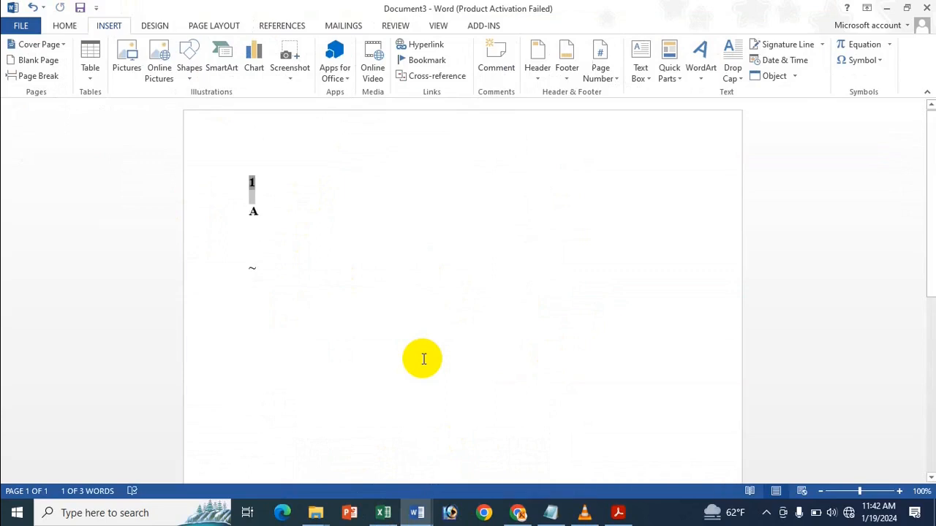
pyautogui.hotkey('shift', 'F5')
pyautogui.hotkey('shift', 'F5')
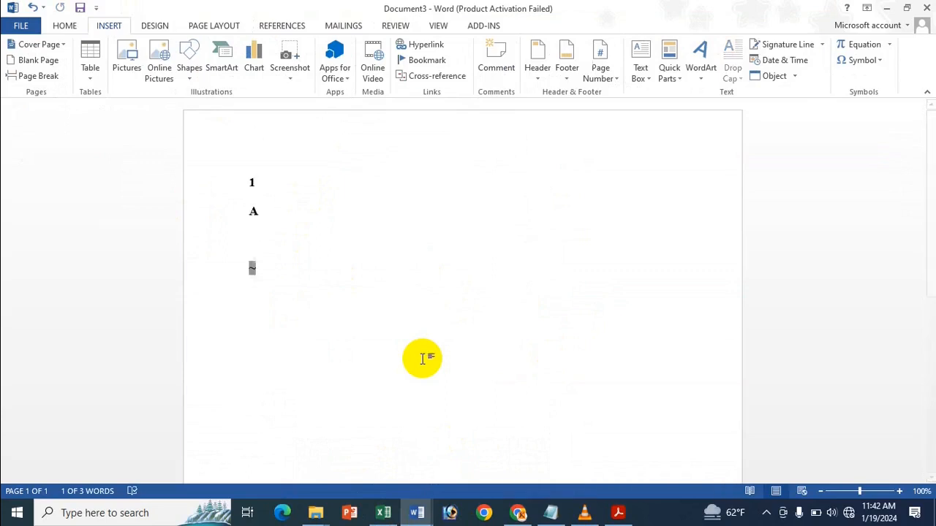
pyautogui.hotkey('shift', 'F5')
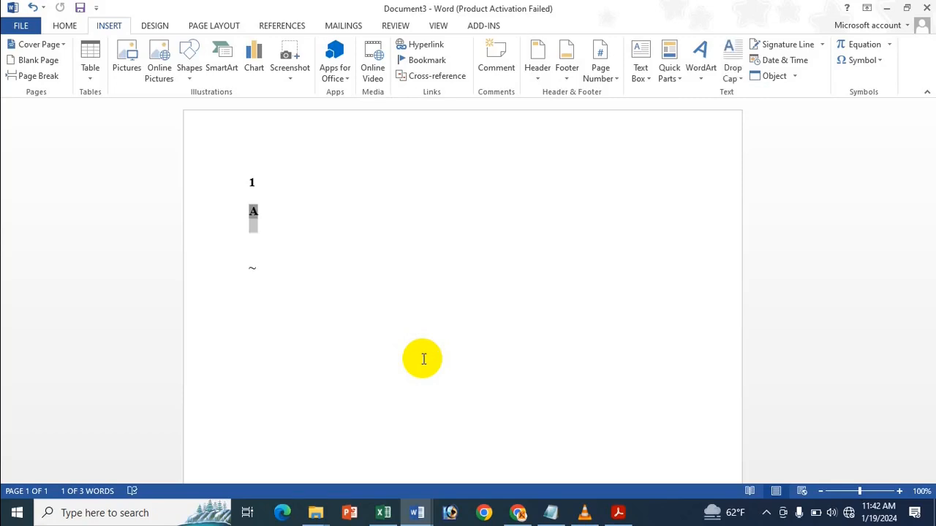
pyautogui.hotkey('shift', 'F5')
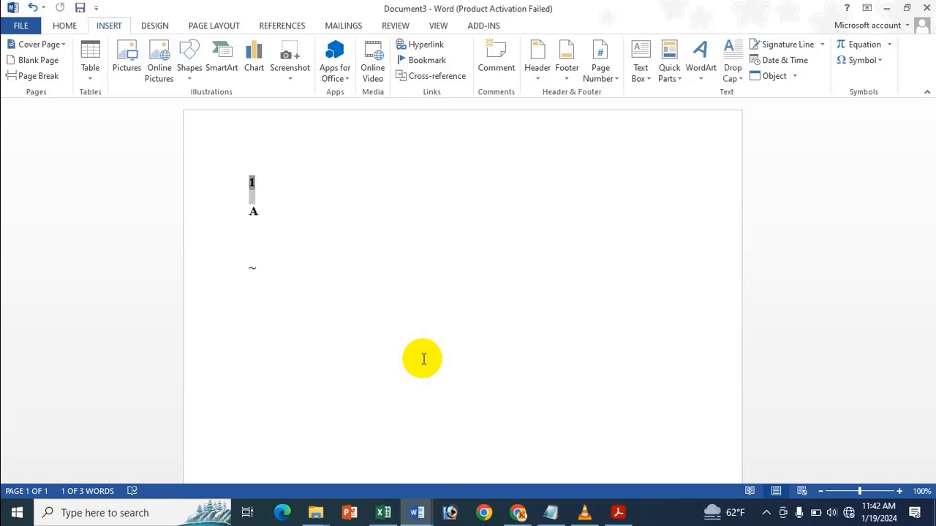
pyautogui.click(395, 519)
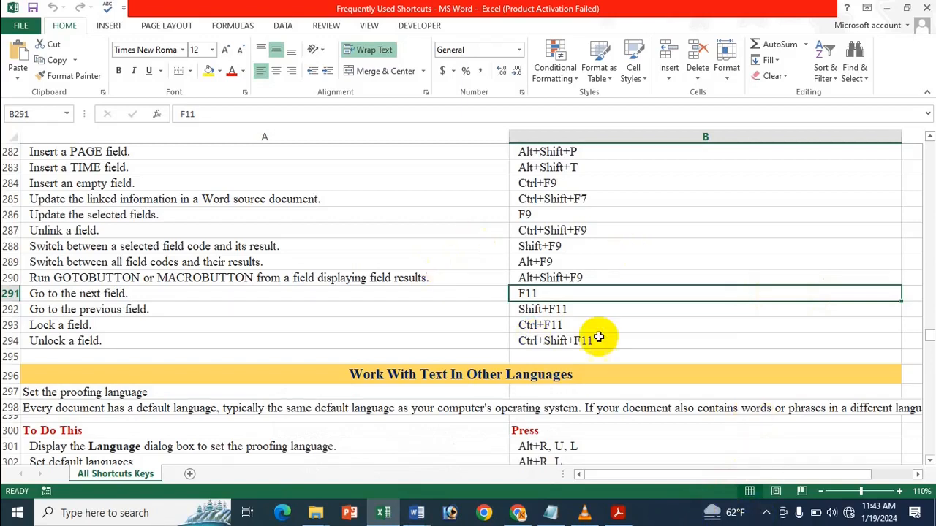
# Step: Highlight the Lock a field and Unlock a field shortcuts and their descriptions
pyautogui.click(561, 327)
pyautogui.click(556, 340)
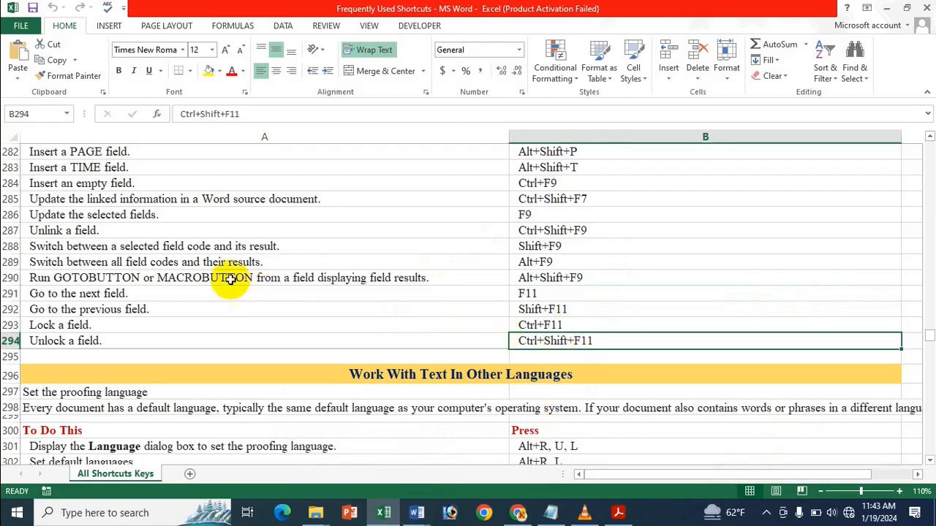
pyautogui.click(41, 325)
pyautogui.click(42, 339)
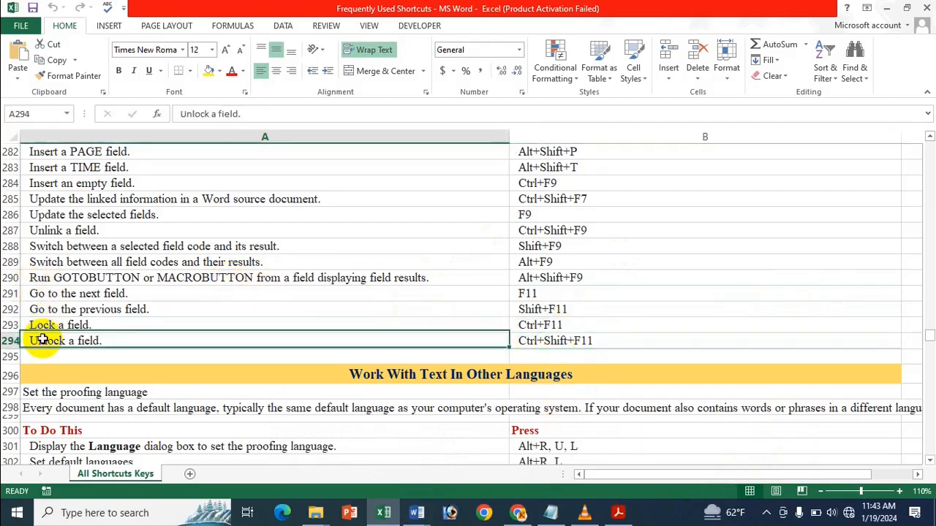
# Step: Scroll the list, point out Print the merged document, and open the Mail Merge And Fields PDF
pyautogui.scroll(9, 121, 349)
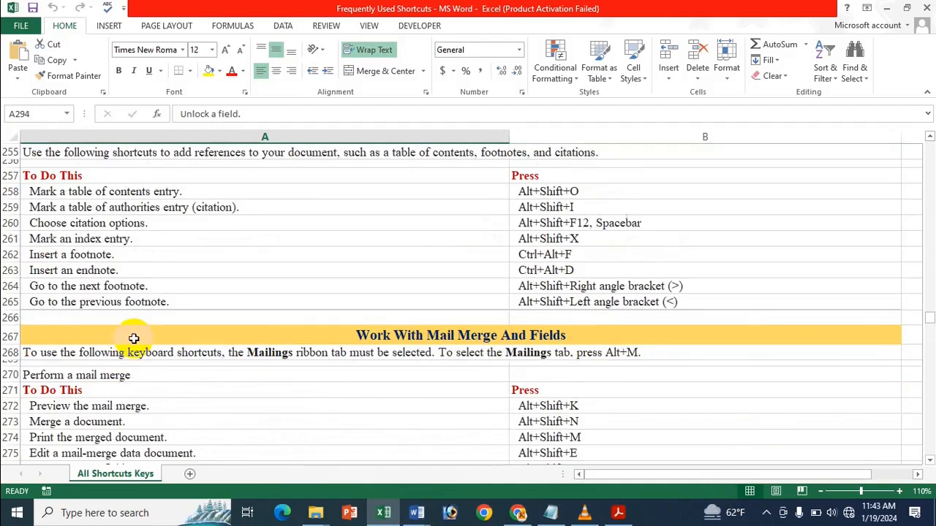
pyautogui.scroll(-3, 132, 338)
pyautogui.scroll(-2, 136, 330)
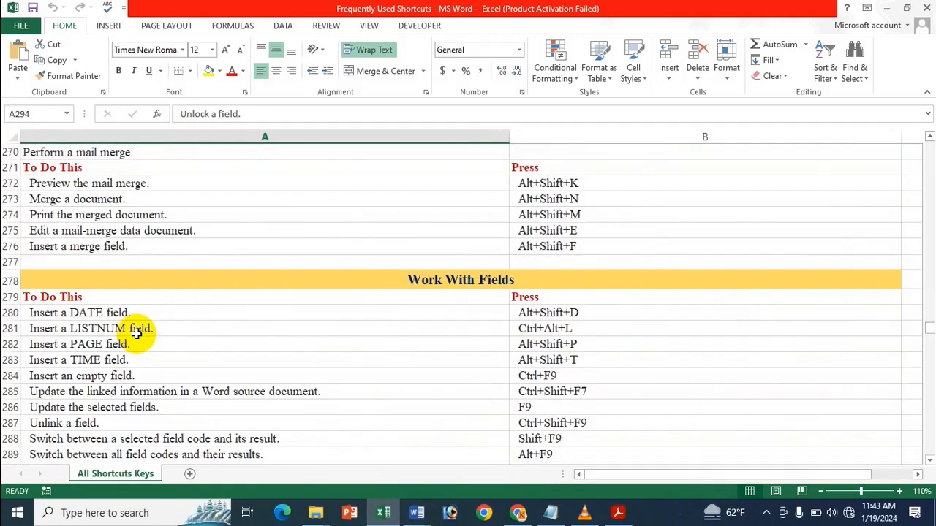
pyautogui.scroll(1, 136, 334)
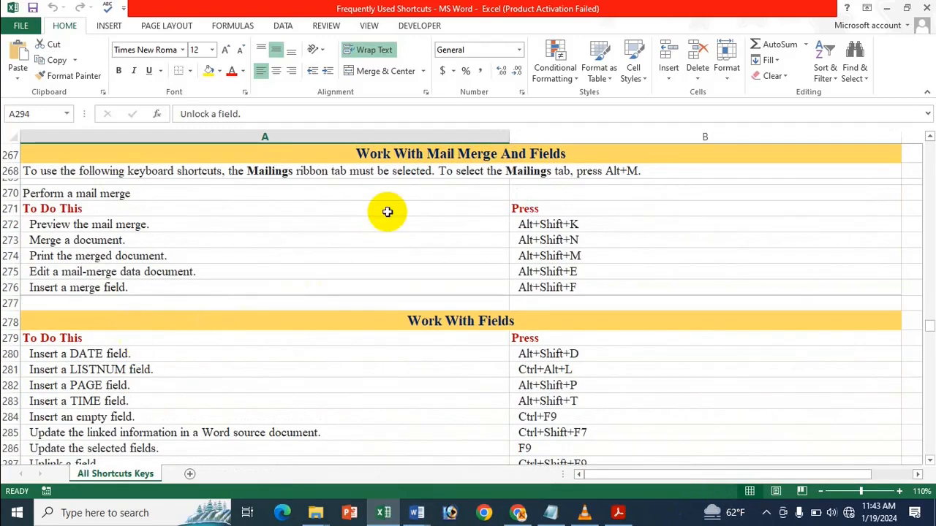
pyautogui.scroll(-7, 386, 211)
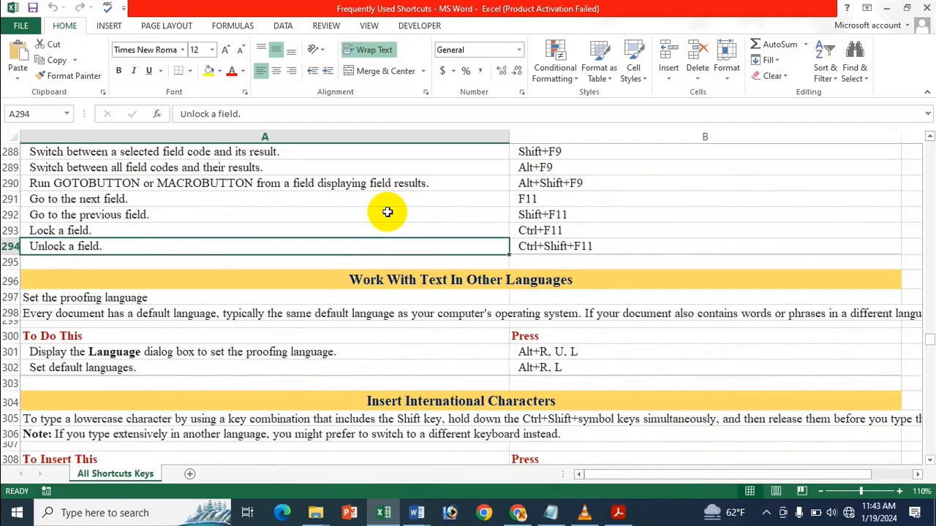
pyautogui.scroll(8, 388, 255)
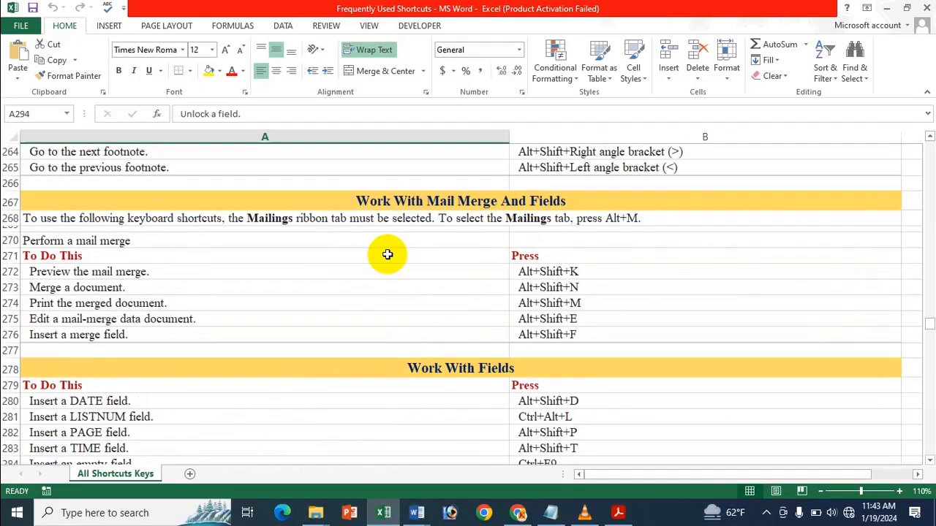
pyautogui.scroll(-1, 386, 254)
pyautogui.scroll(6, 396, 245)
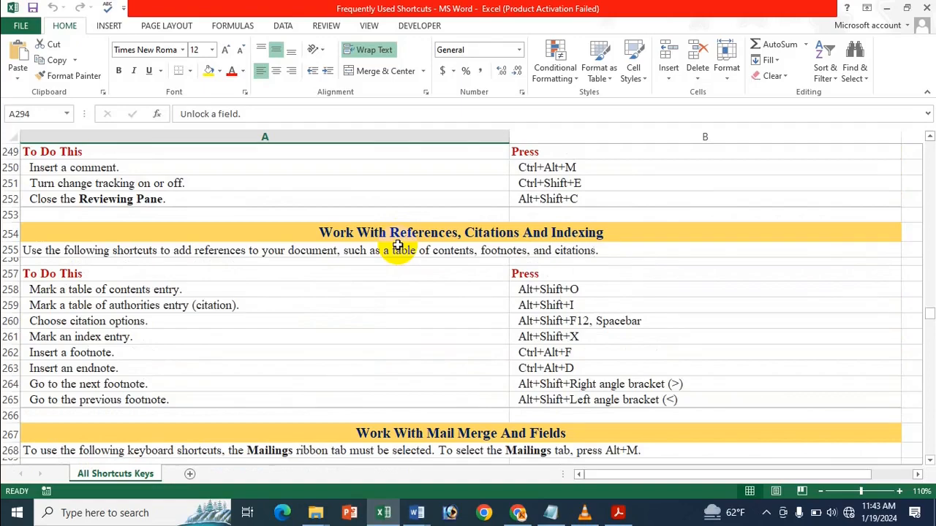
pyautogui.scroll(-3, 398, 245)
pyautogui.scroll(5, 397, 245)
pyautogui.scroll(-4, 397, 245)
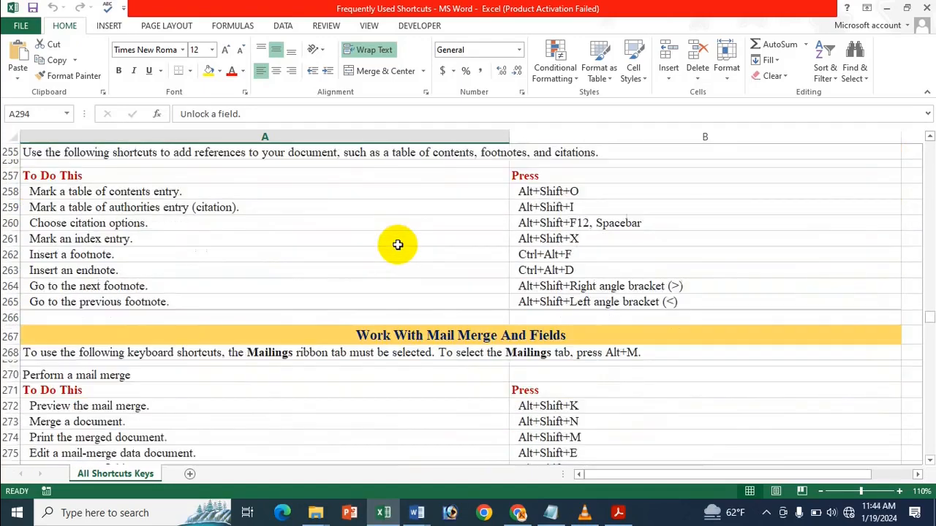
pyautogui.scroll(-7, 398, 245)
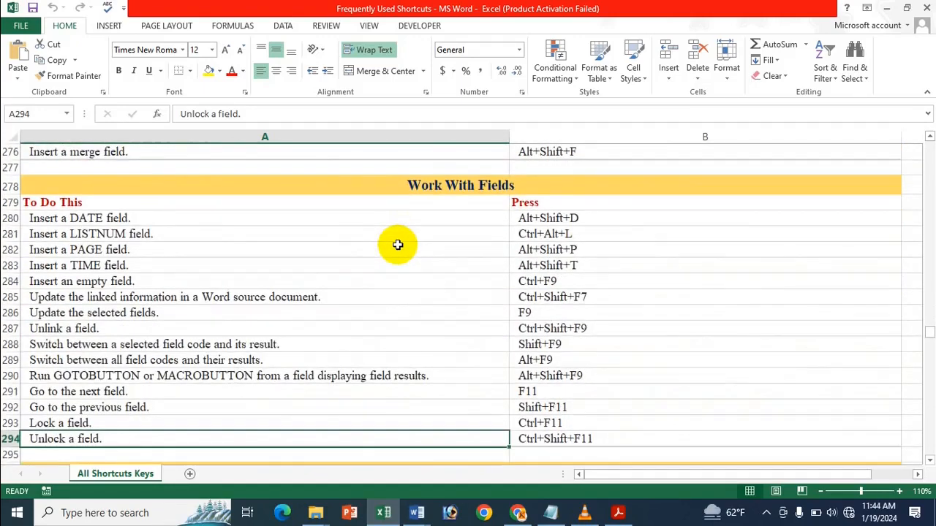
pyautogui.scroll(-1, 398, 245)
pyautogui.scroll(6, 398, 245)
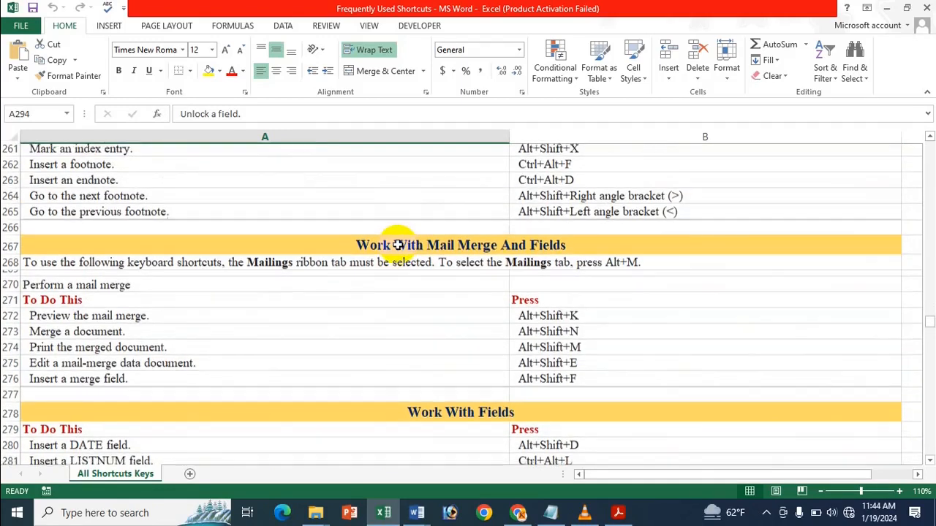
pyautogui.scroll(-2, 398, 244)
pyautogui.click(424, 258)
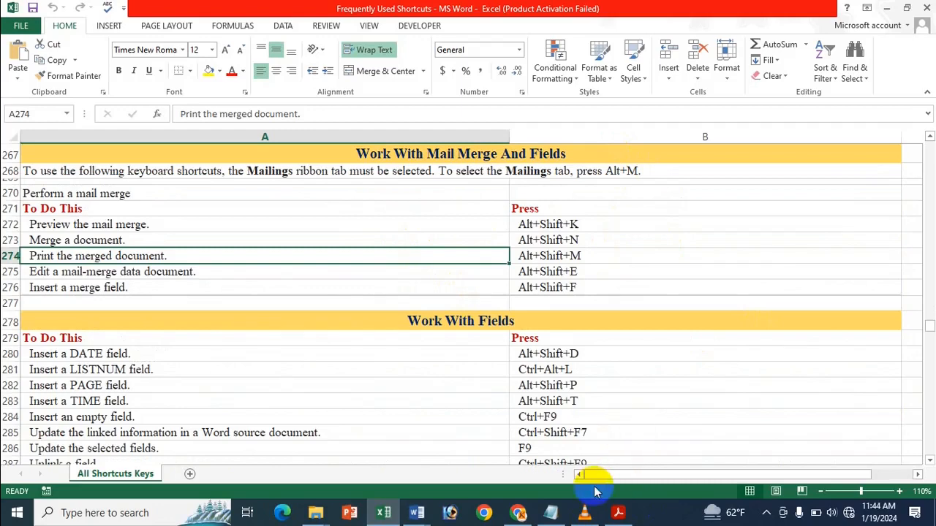
pyautogui.click(617, 512)
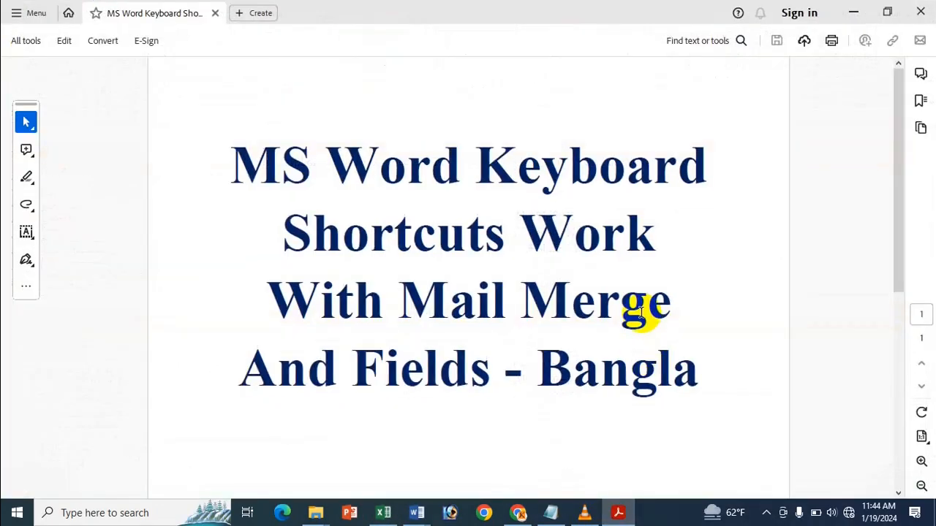